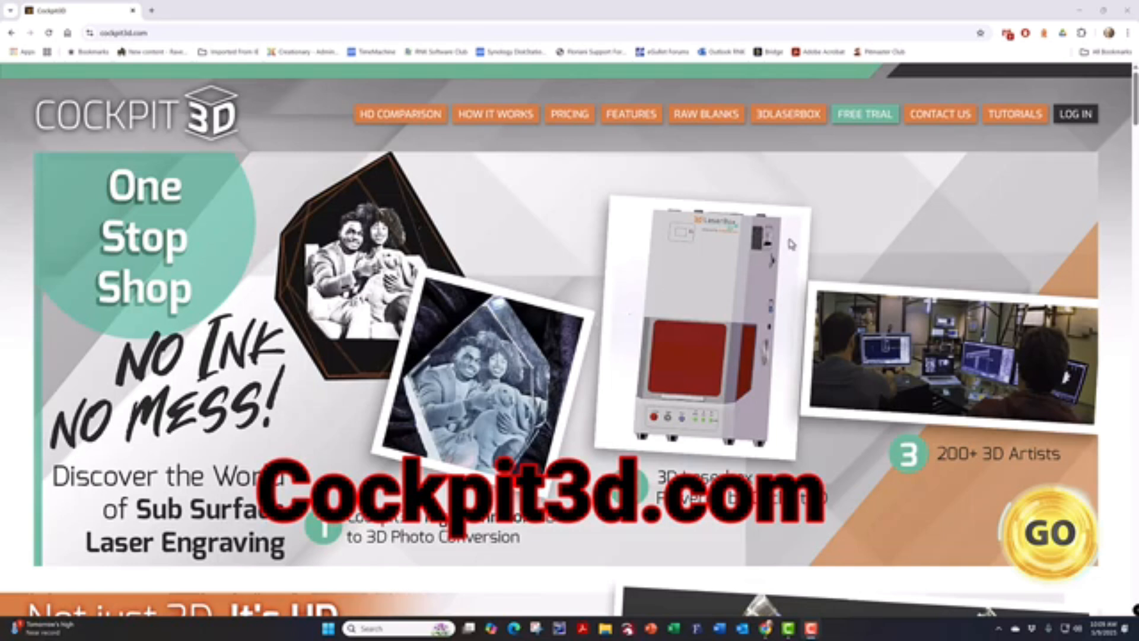
- Open the free trial sign-up form on the Cockpit3D website and close it again
left_click(867, 125)
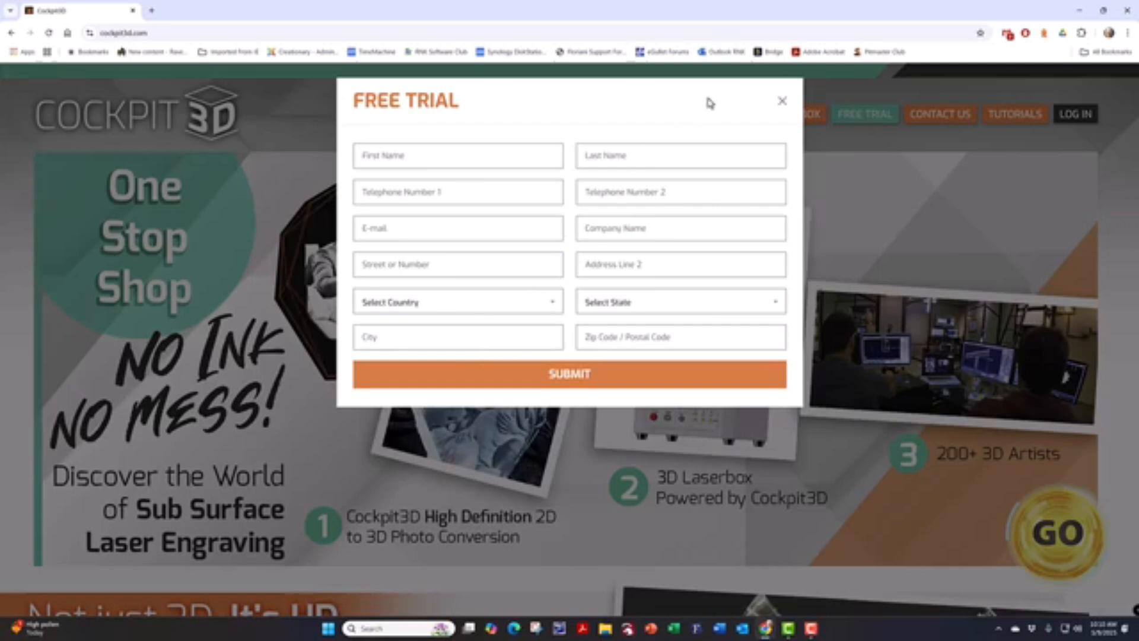
left_click(780, 105)
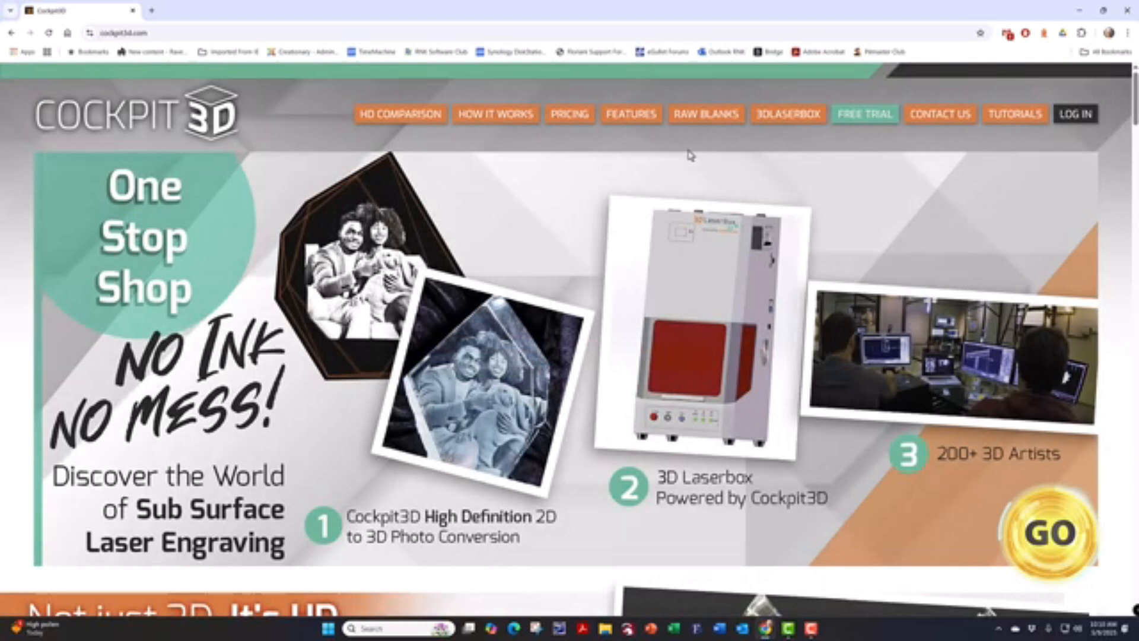
- Look over the Features section of the Cockpit3D website and open its tutorials and the GO link
left_click(642, 116)
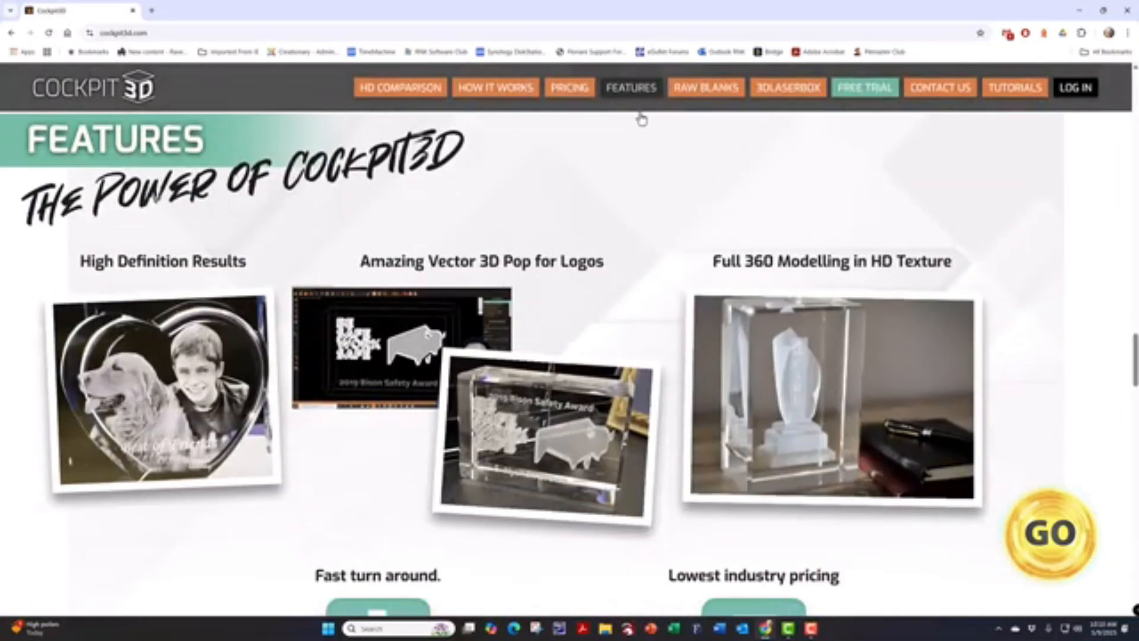
scroll(531, 209, "down", 2)
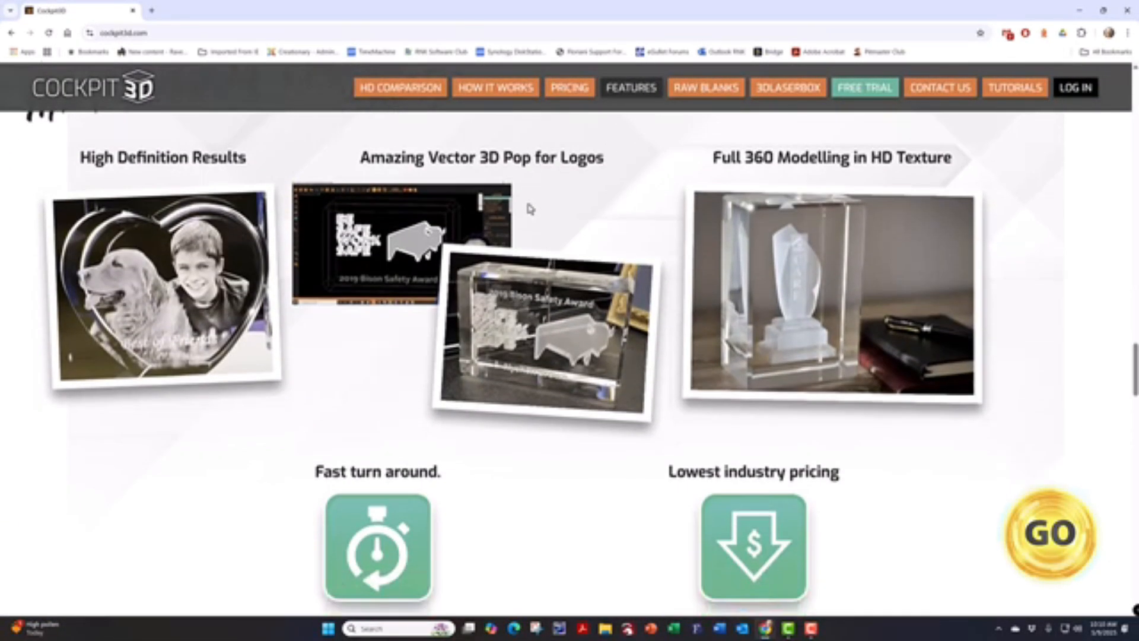
scroll(530, 208, "up", 3)
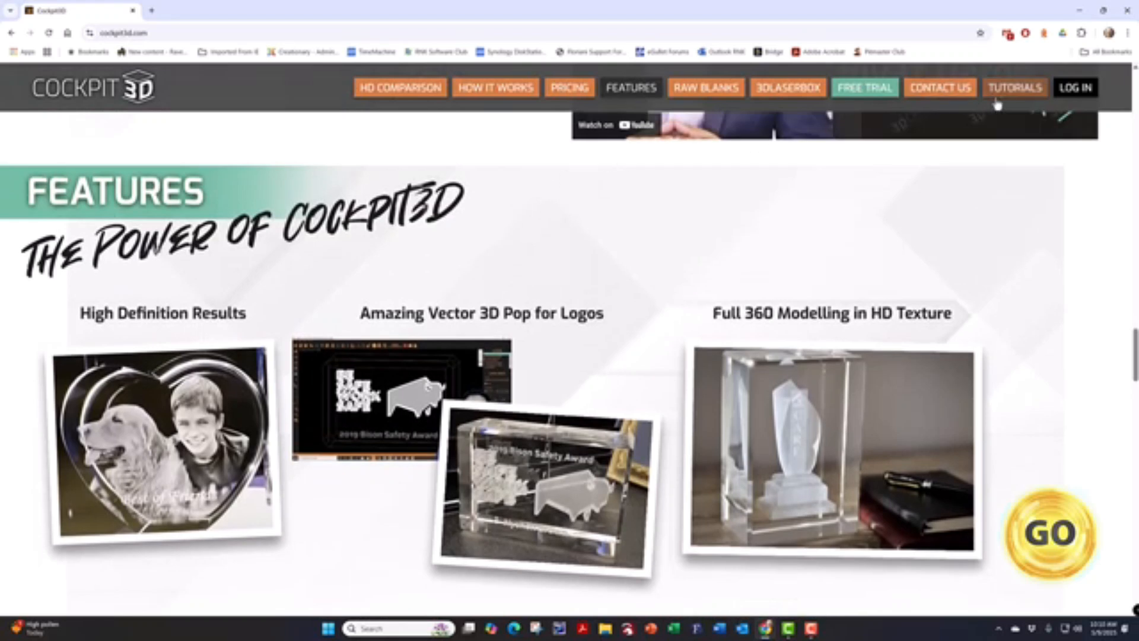
left_click(1007, 92)
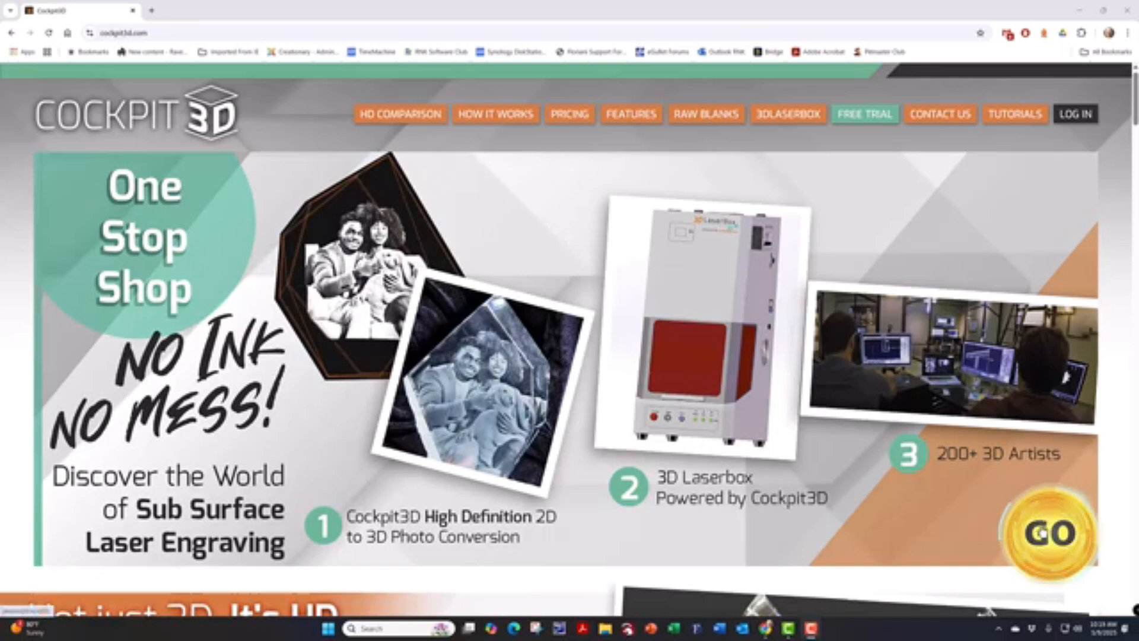
left_click(1042, 530)
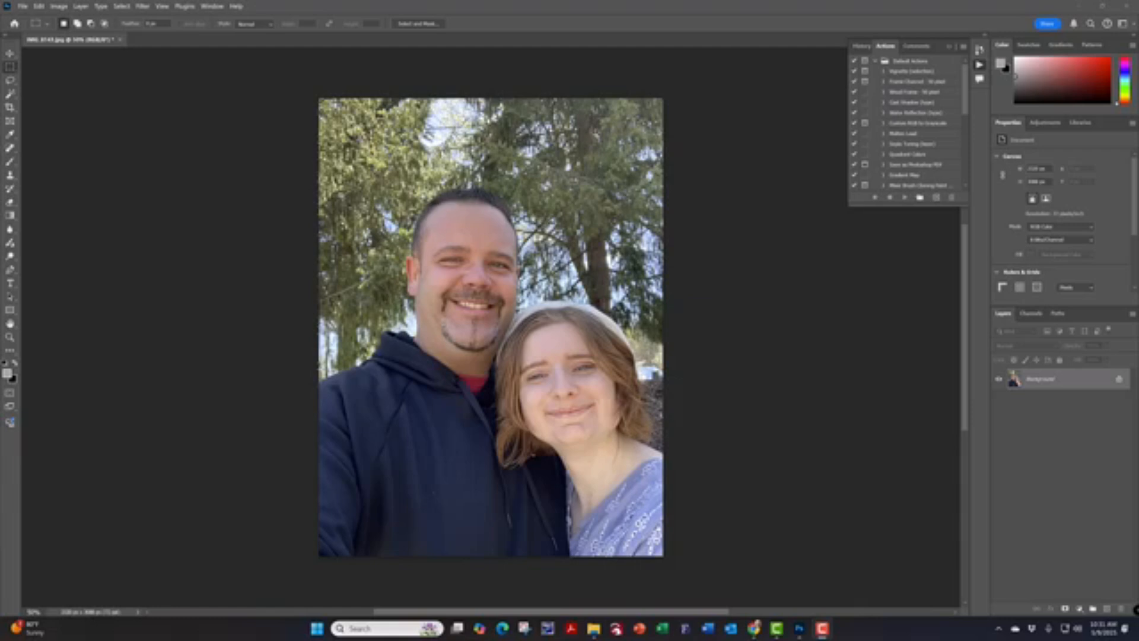
- Remove the background of the two-person photo and add a new layer beneath the cutout
left_click(502, 290)
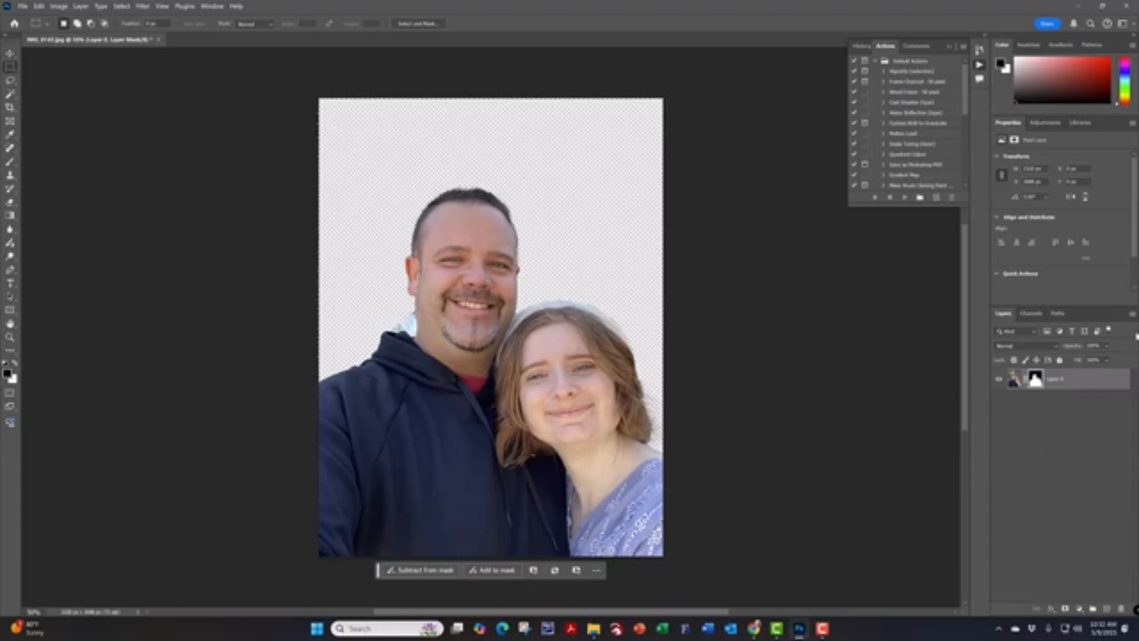
left_click(1132, 314)
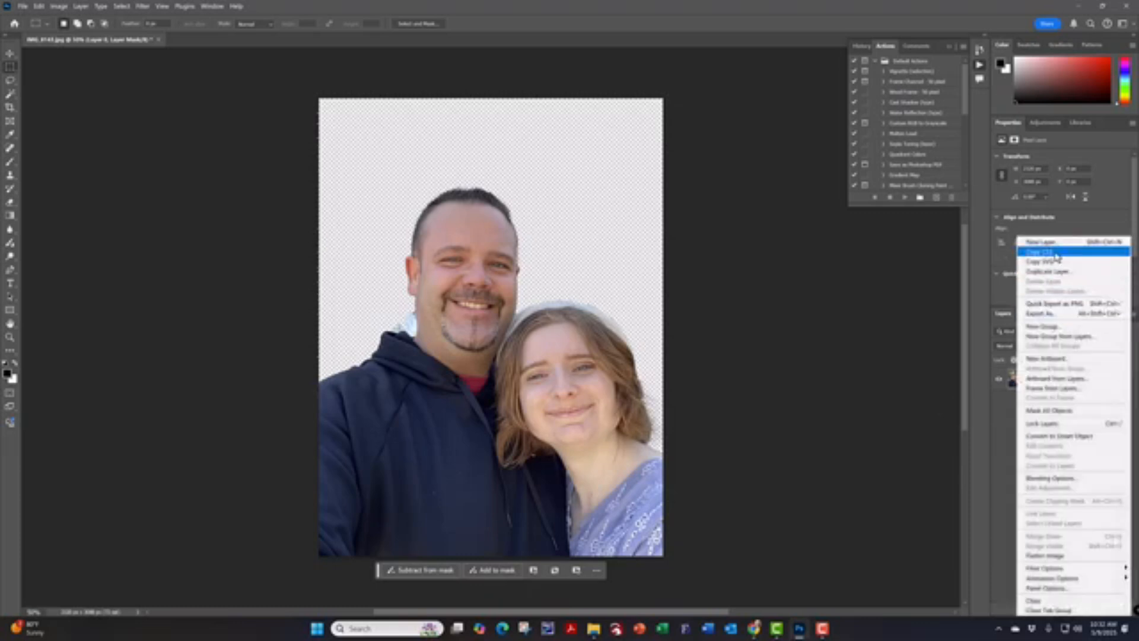
left_click(1048, 244)
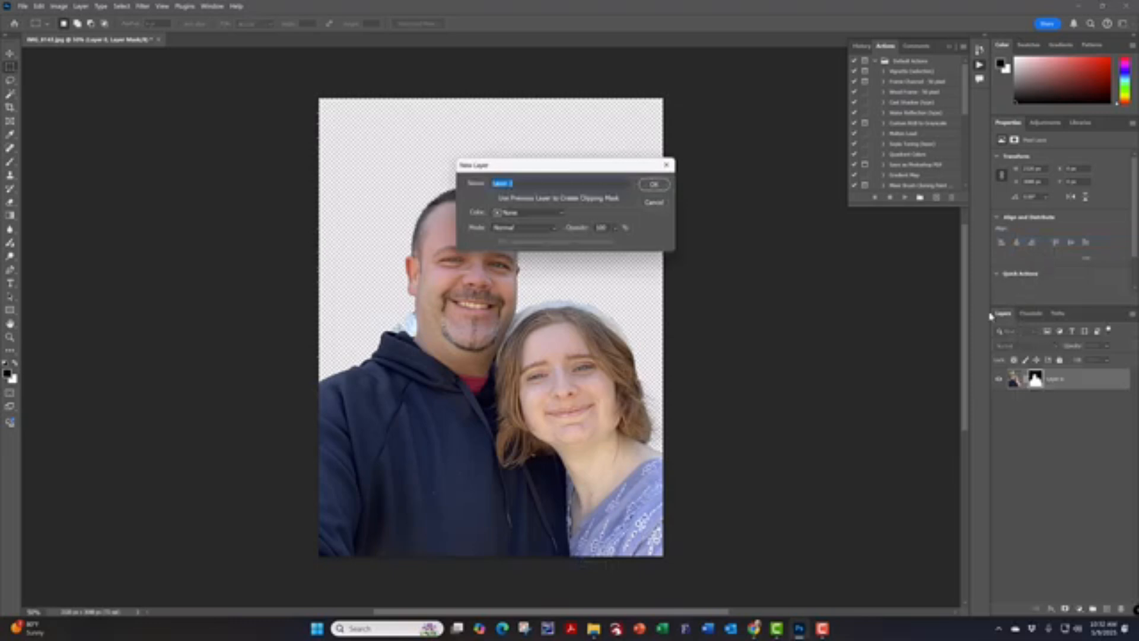
left_click(653, 184)
left_click_drag(1082, 382, 1085, 422)
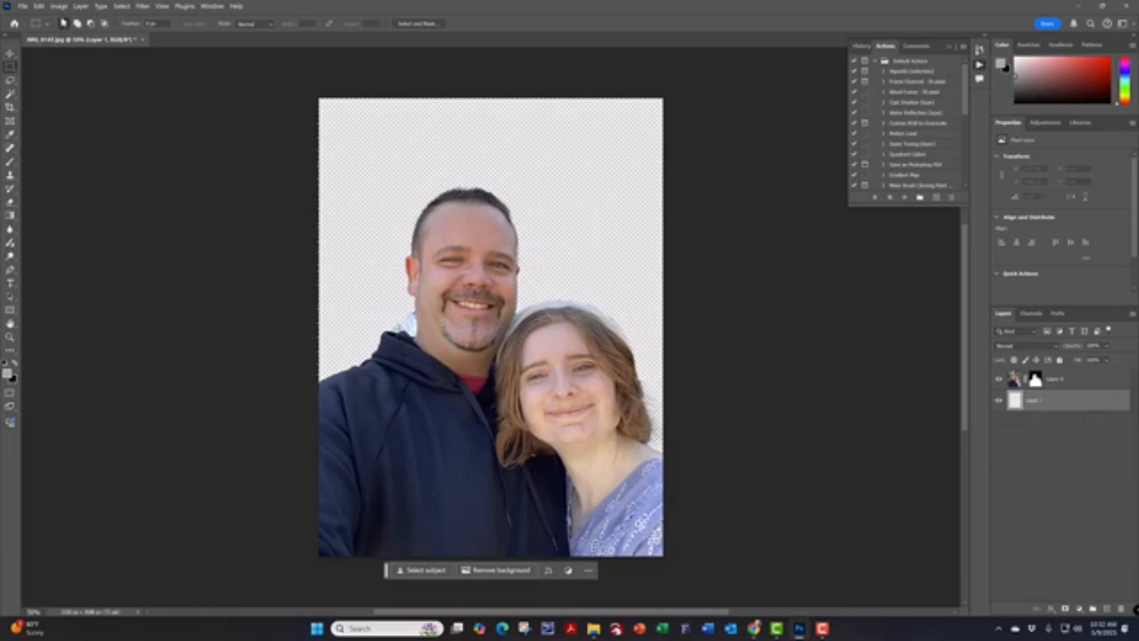
- Fill the new layer beneath the cutout with black at 100% opacity in Normal mode
left_click(38, 7)
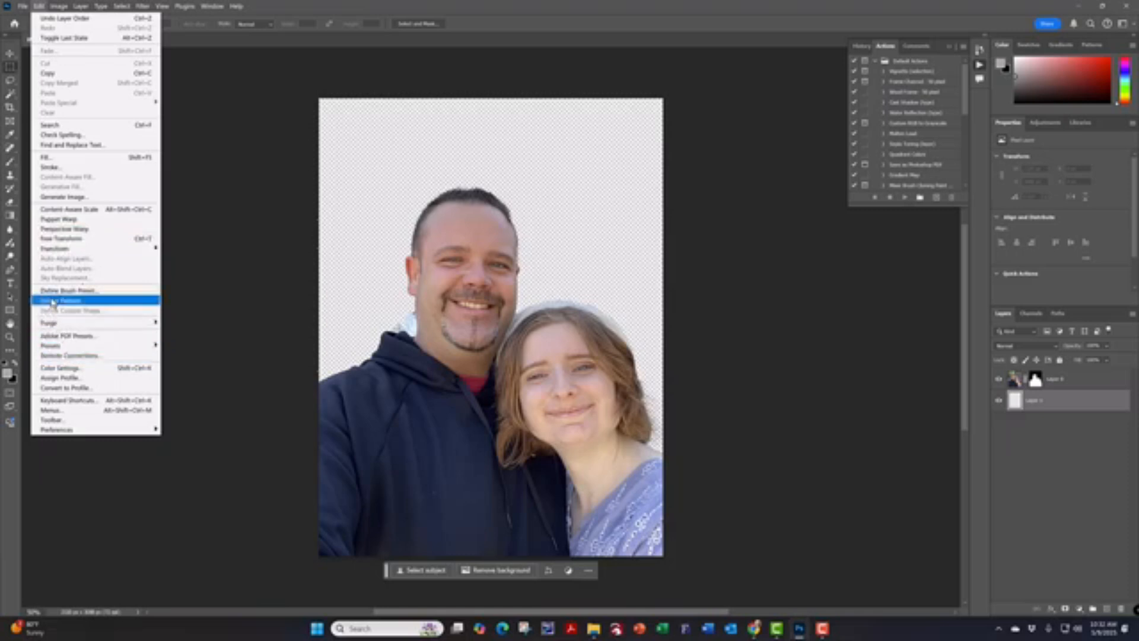
left_click(47, 157)
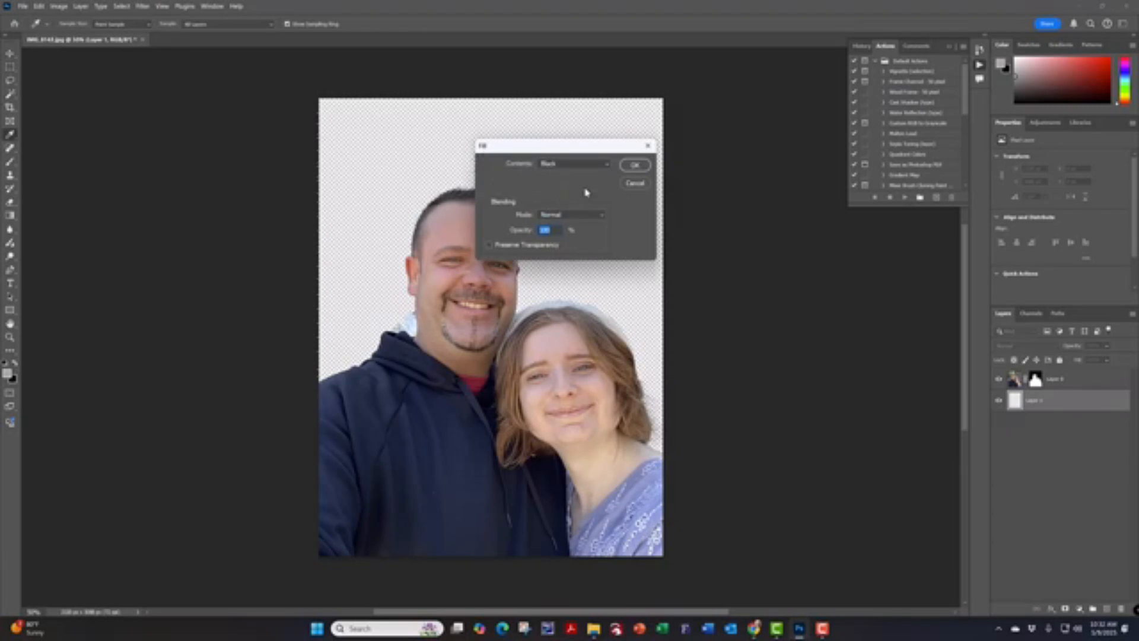
left_click(633, 165)
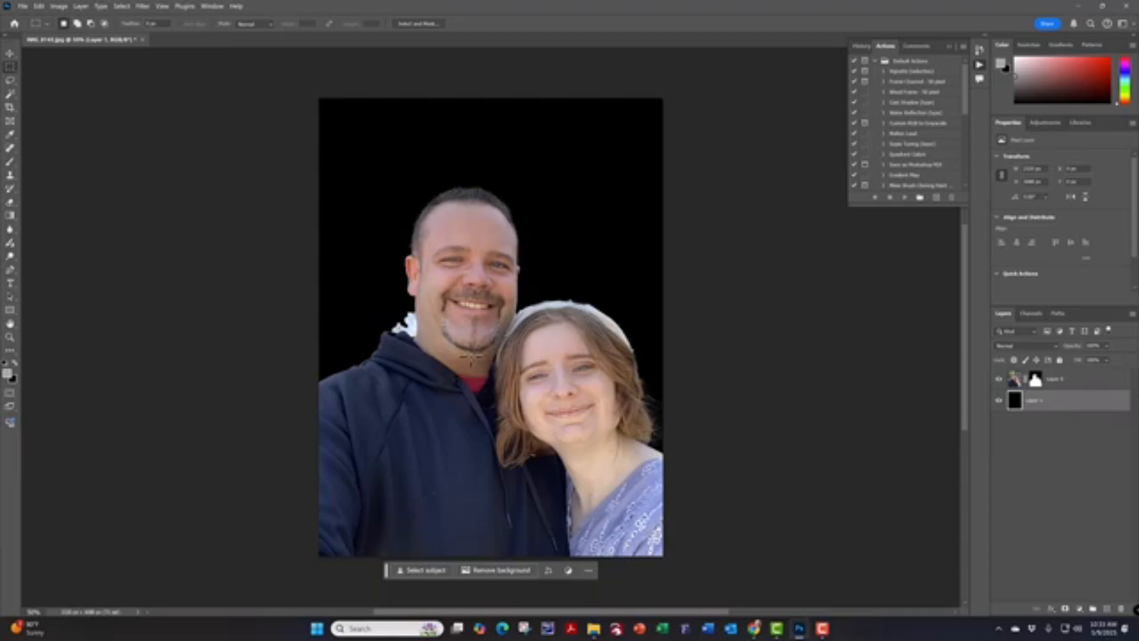
- Erase the leftover bright background on the photo layer along the edges of the man's hood and neck
scroll(429, 351, "up", 2)
scroll(428, 352, "down", 1)
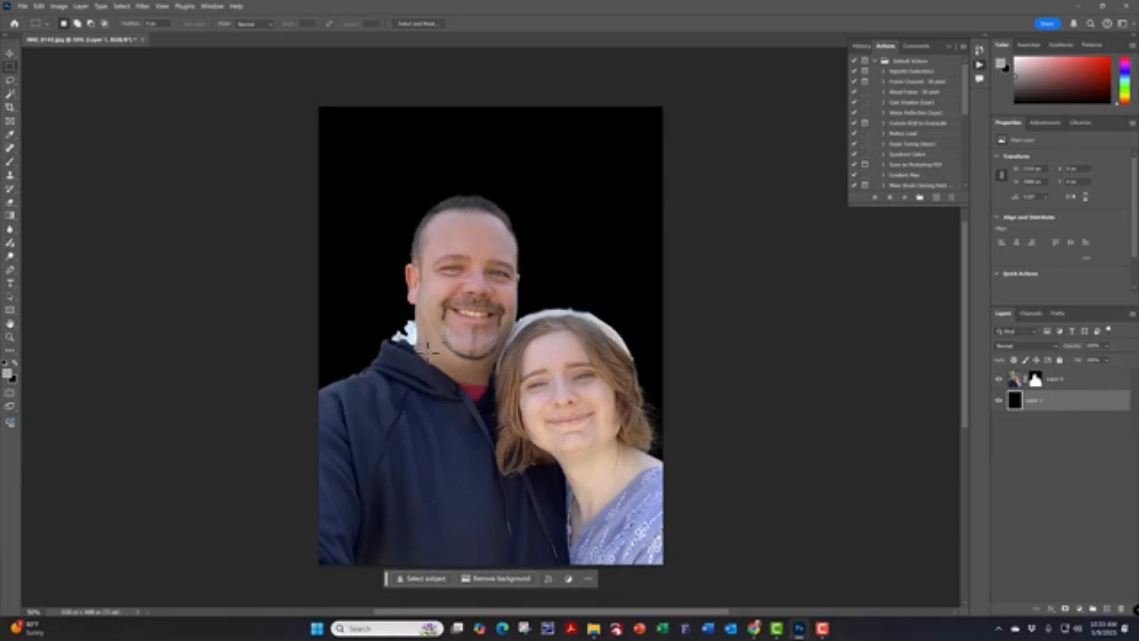
left_click(9, 337)
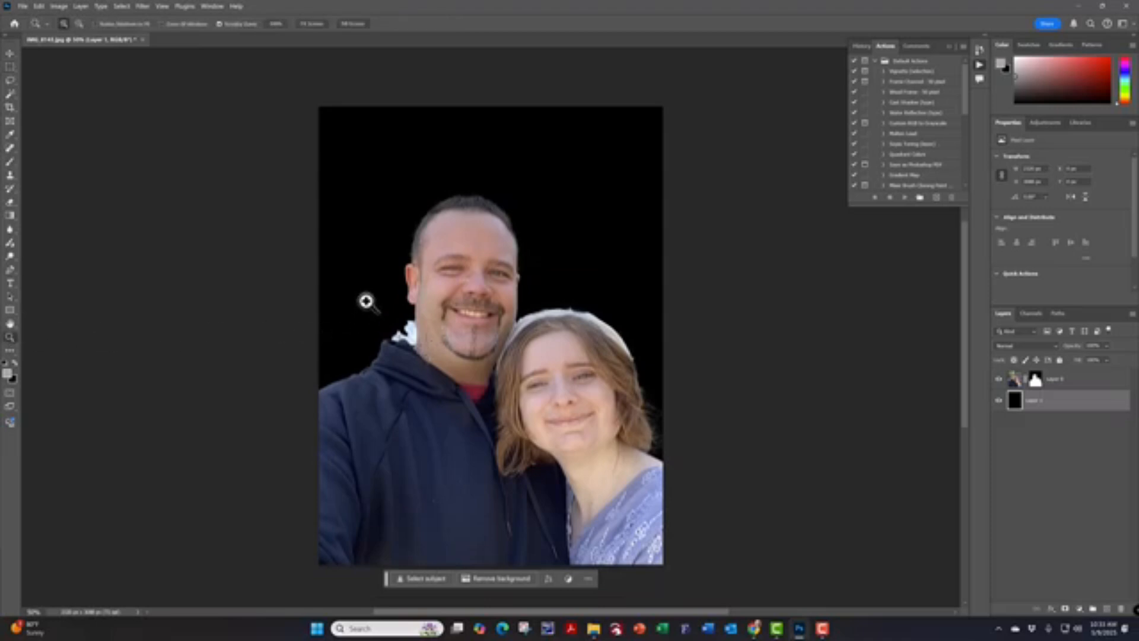
left_click_drag(368, 310, 394, 331)
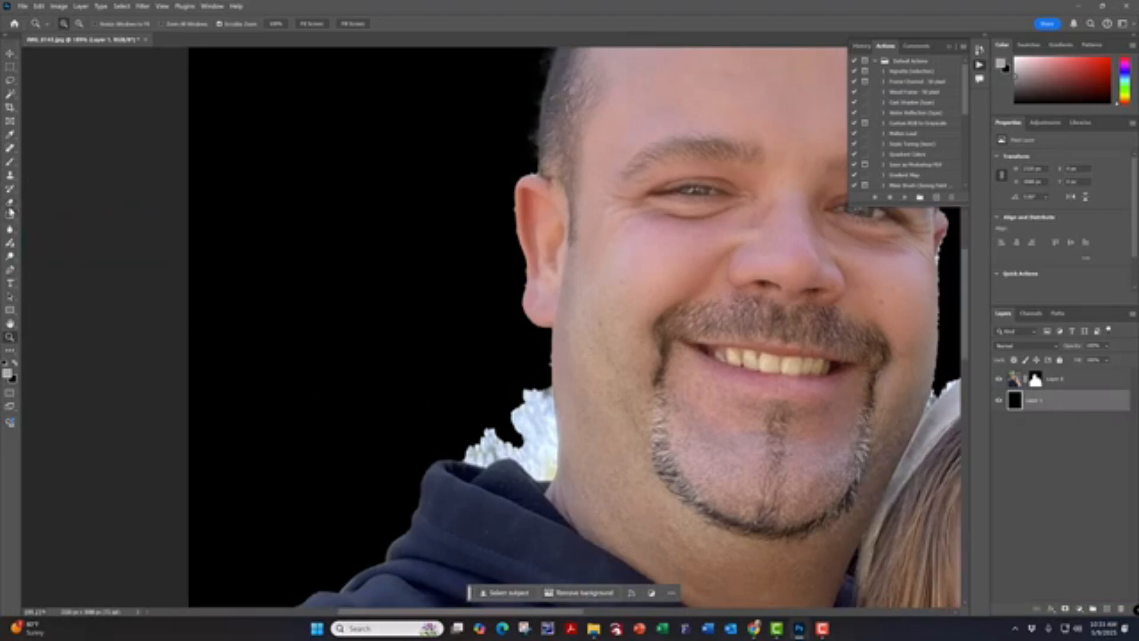
left_click(10, 205)
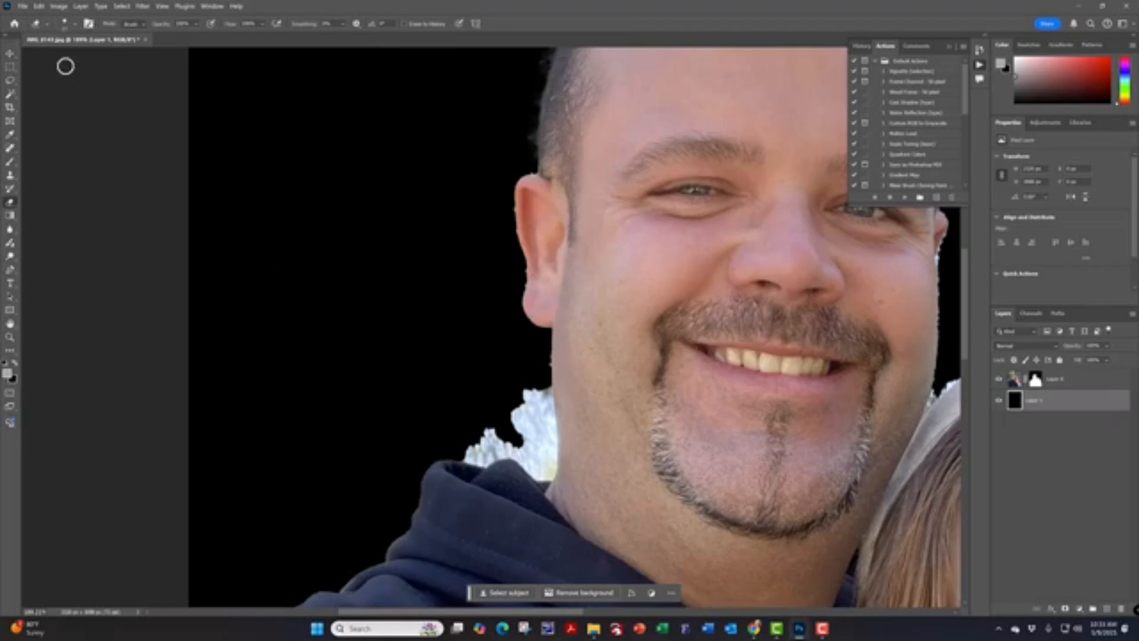
left_click(17, 385)
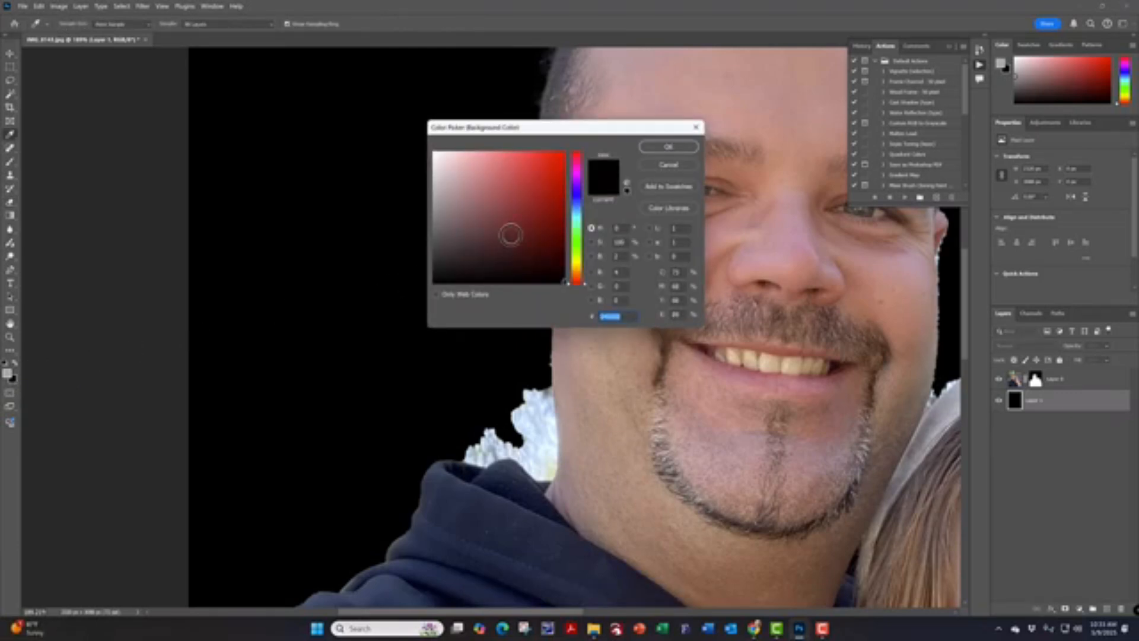
left_click(668, 147)
key("e")
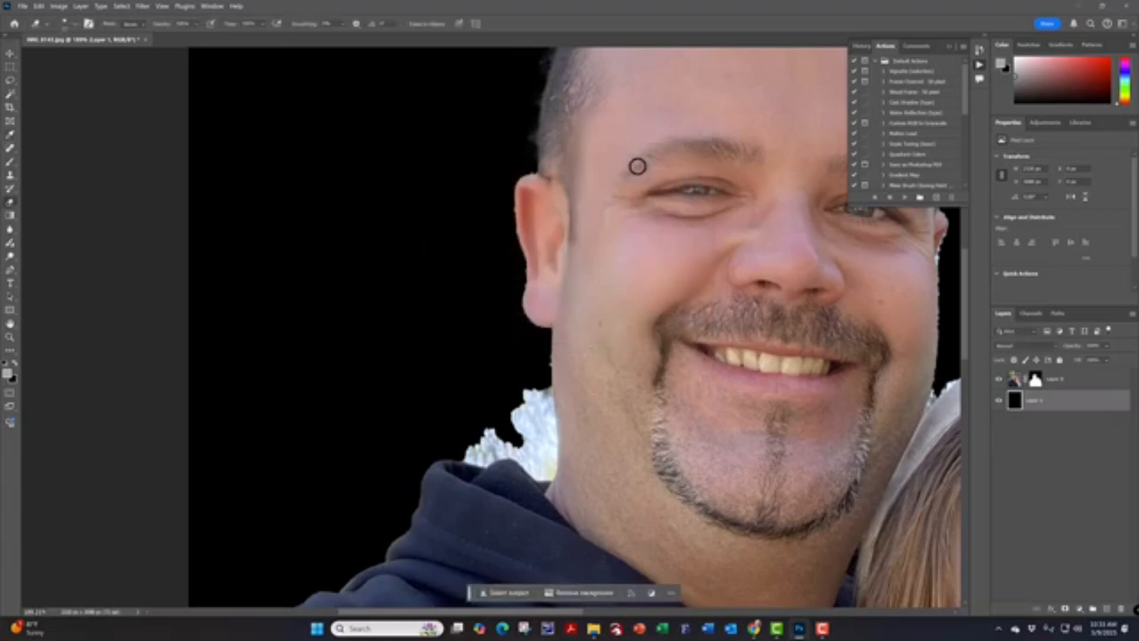
left_click(1061, 377)
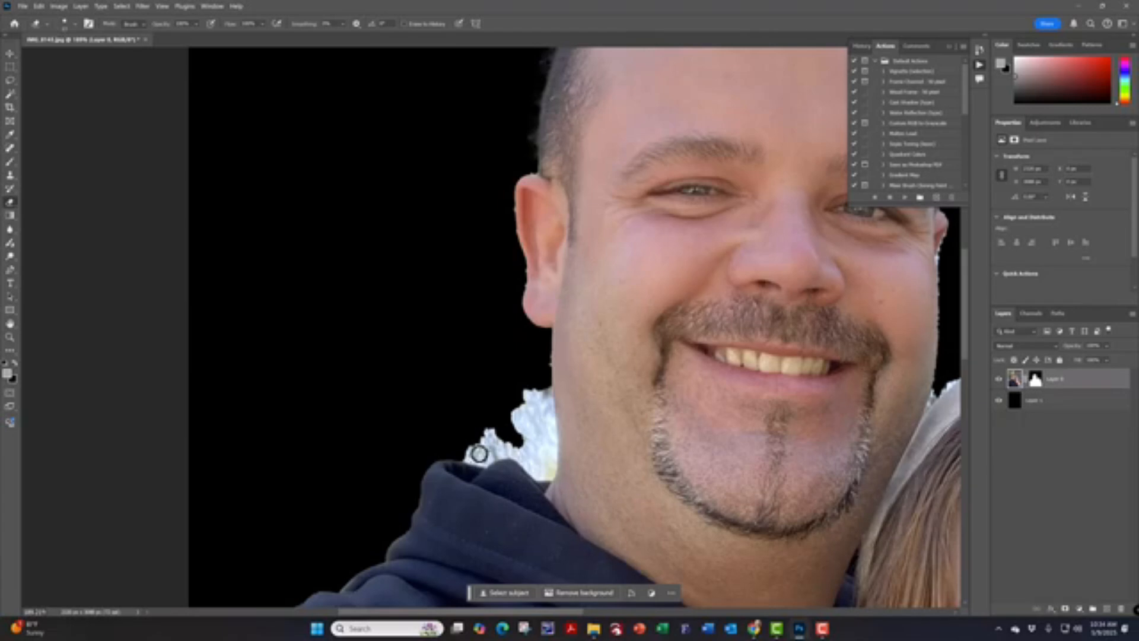
mouse_move(489, 434)
left_mouse_down()
mouse_move(521, 449)
mouse_move(517, 415)
mouse_move(514, 423)
left_mouse_up()
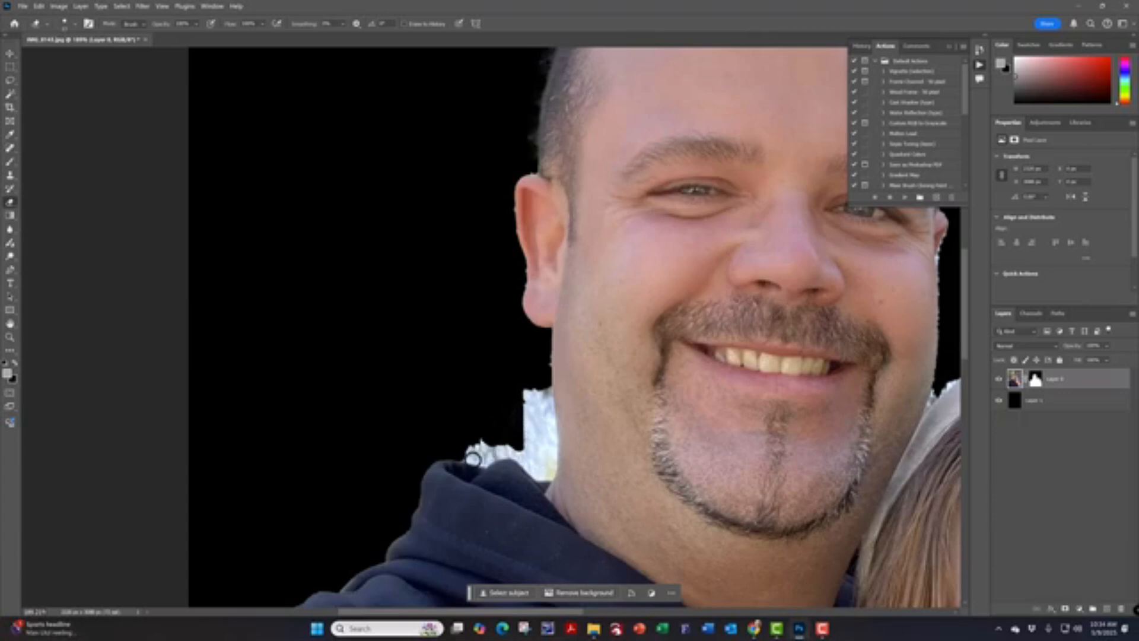
left_click_drag(460, 458, 520, 460)
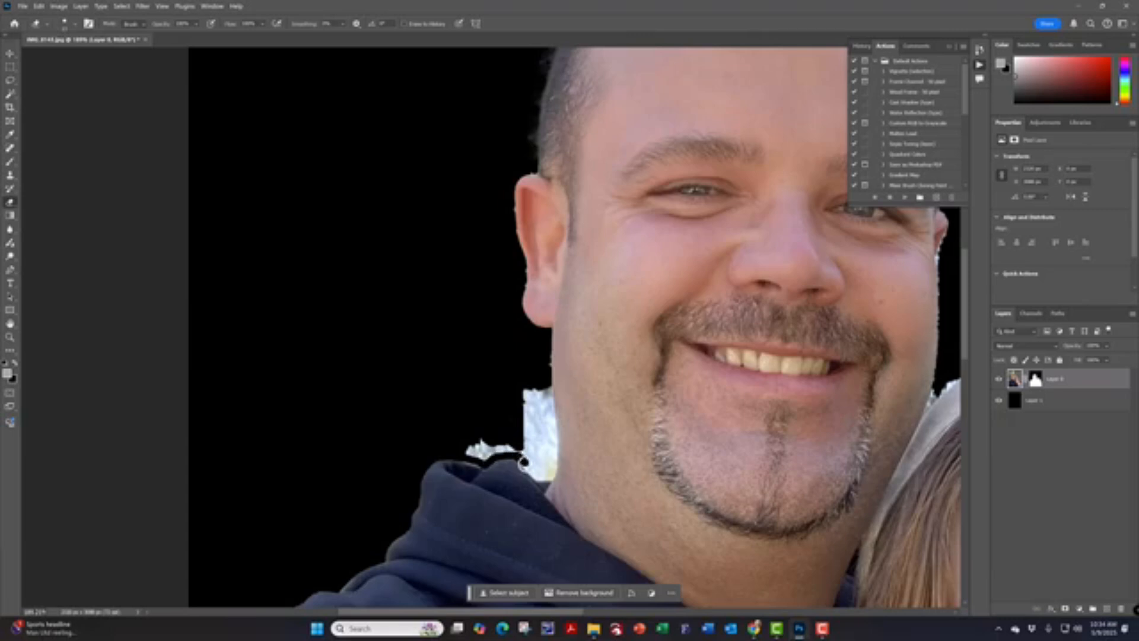
mouse_move(518, 462)
left_mouse_down()
mouse_move(543, 483)
mouse_move(554, 468)
mouse_move(550, 382)
left_mouse_up()
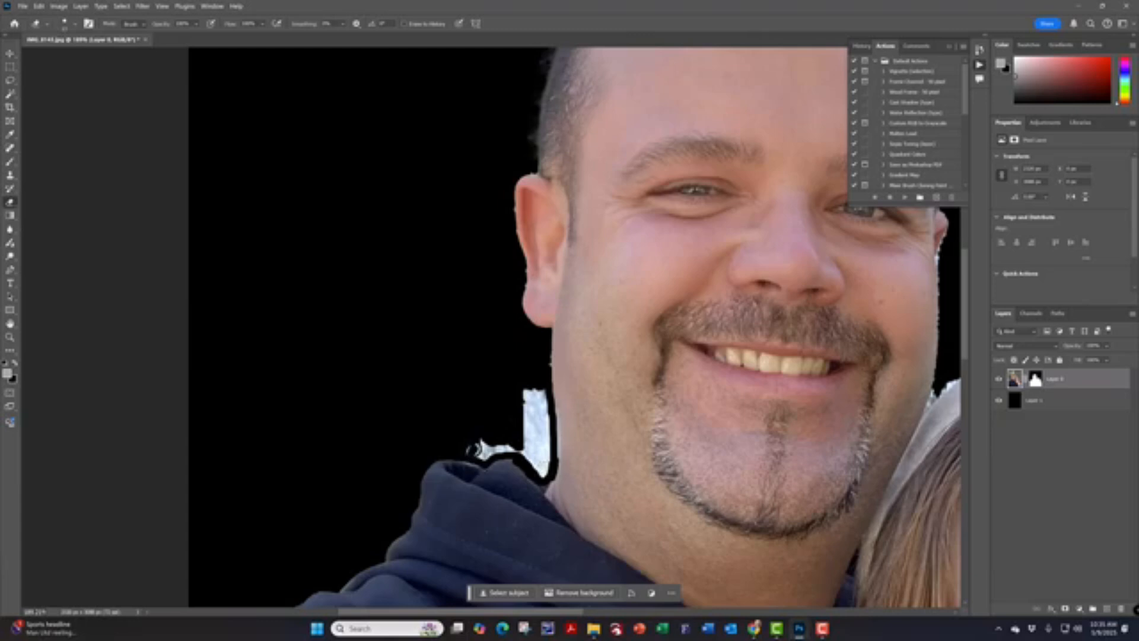
- Erase the remaining white patches between the man's hood and neck, and fit the whole image in view
mouse_move(479, 450)
left_mouse_down()
mouse_move(492, 449)
mouse_move(481, 445)
left_mouse_up()
mouse_move(500, 448)
left_mouse_down()
mouse_move(543, 472)
mouse_move(537, 392)
mouse_move(526, 396)
left_mouse_up()
left_click(546, 469)
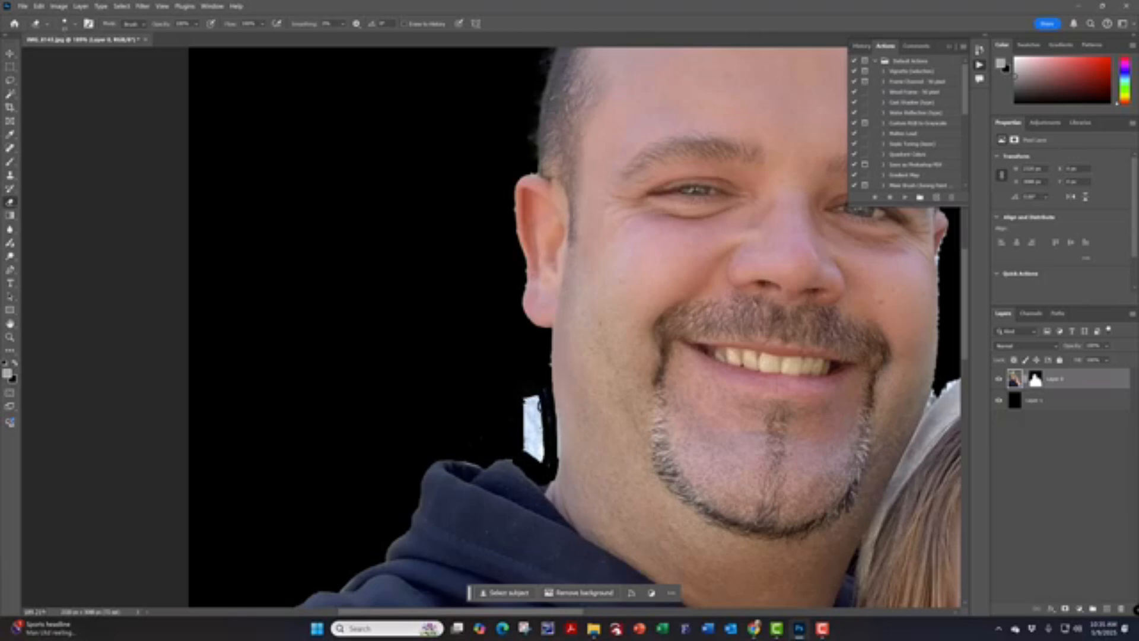
mouse_move(550, 427)
left_mouse_down()
mouse_move(550, 450)
mouse_move(534, 451)
mouse_move(530, 399)
left_mouse_up()
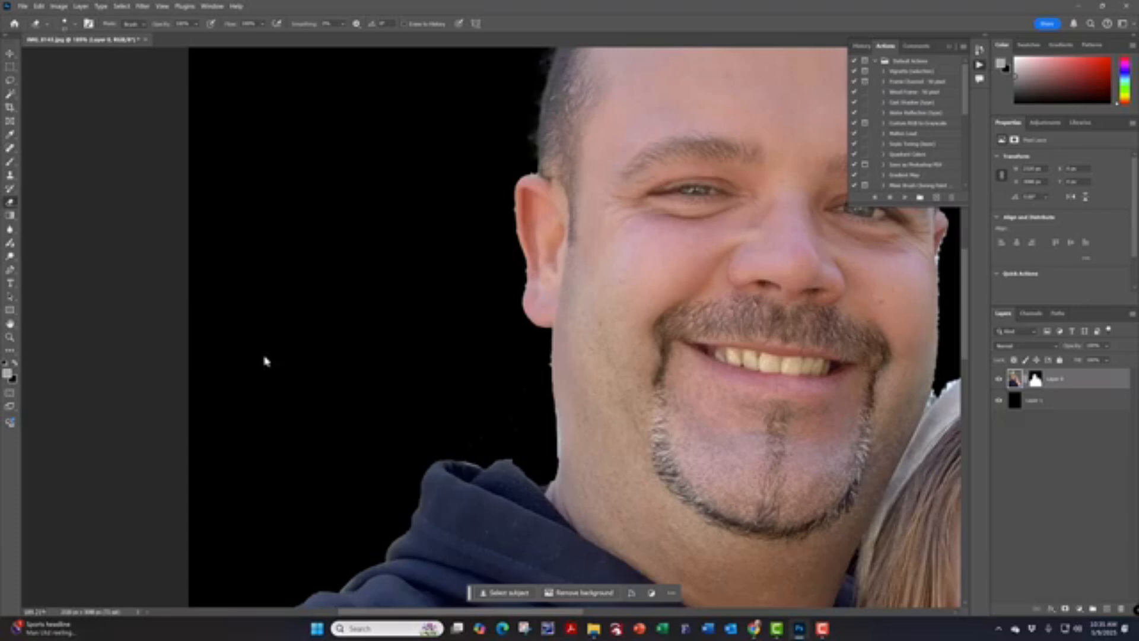
key("ctrl+0")
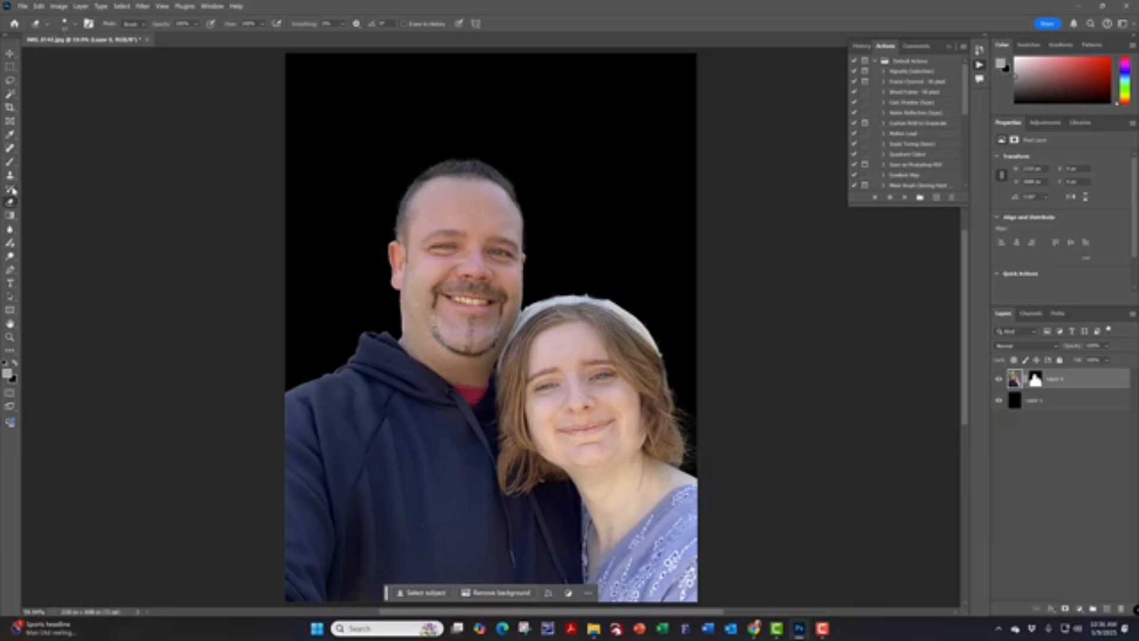
left_click(11, 149)
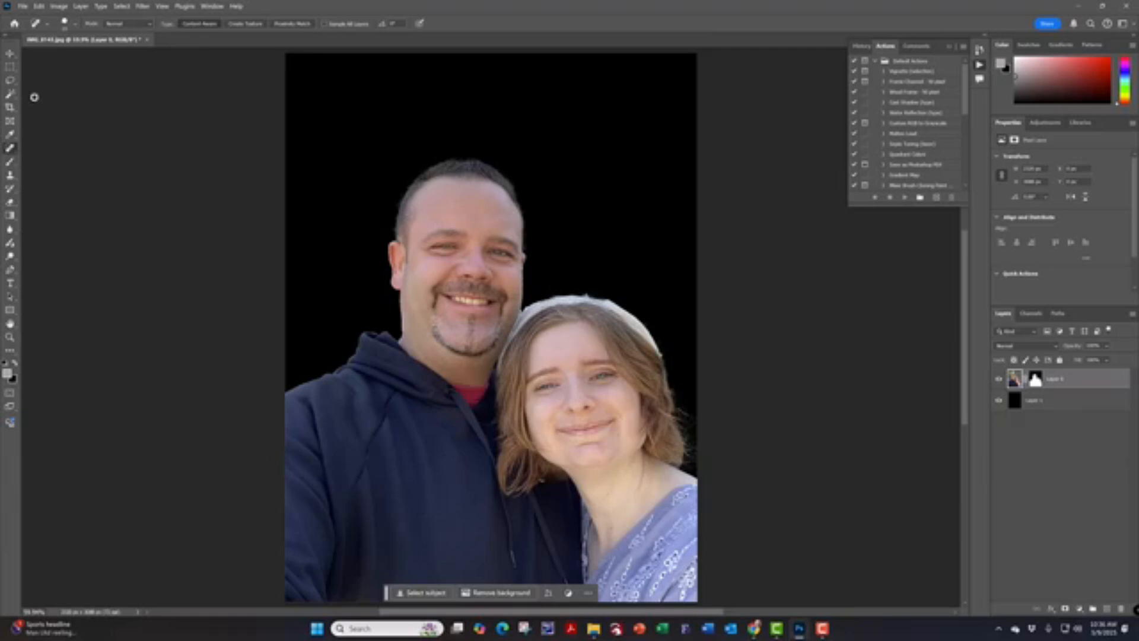
- Export the image as a JPG with quality 7, saved as IMG_8143.jpg in the Pictures folder 3d Crystal
left_click(22, 7)
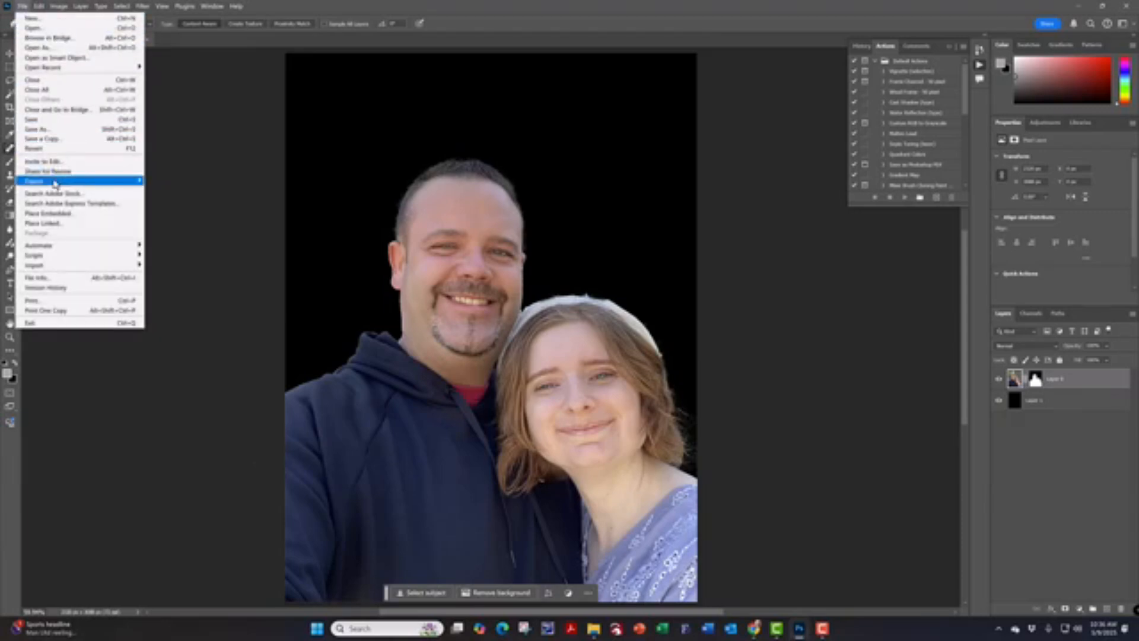
mouse_move(54, 183)
left_click(169, 191)
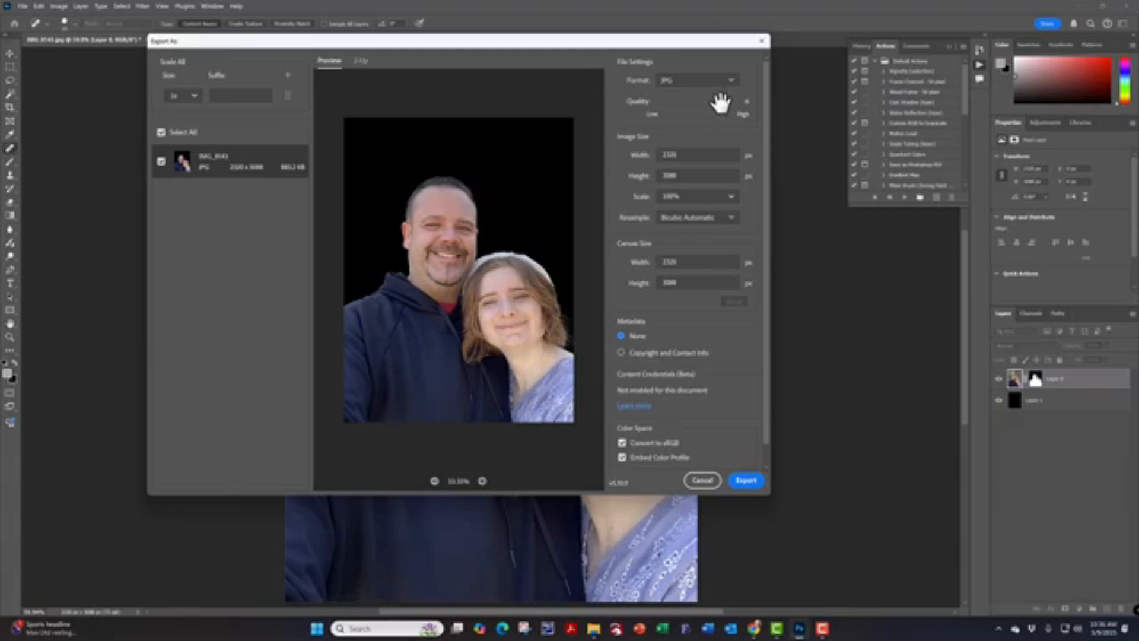
left_click_drag(719, 101, 741, 114)
left_click(748, 481)
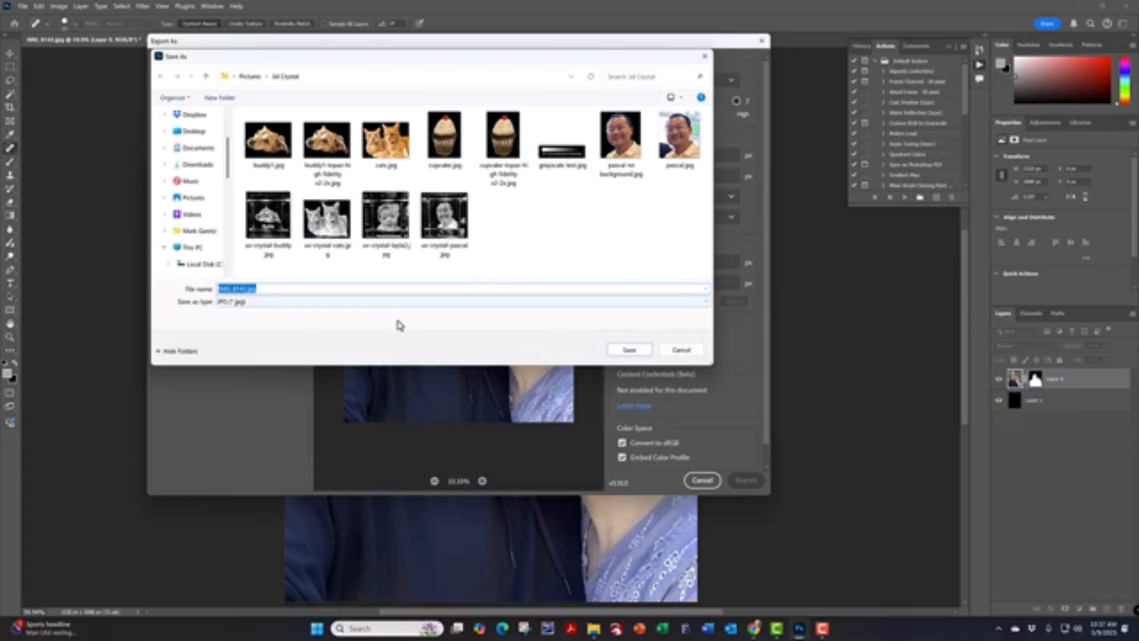
left_click(623, 354)
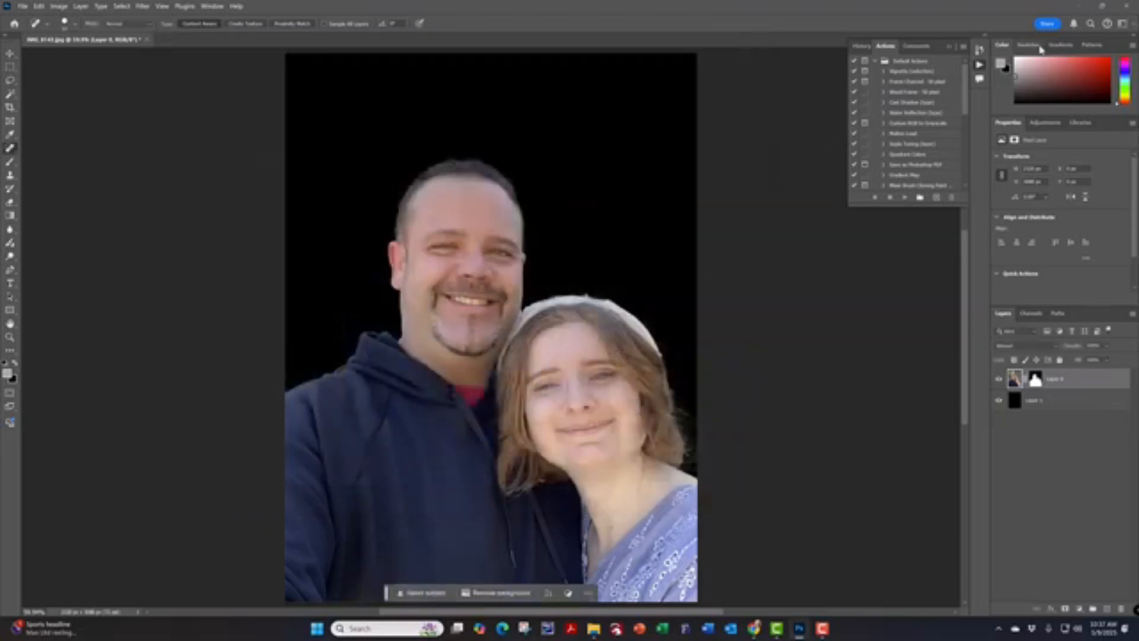
- Minimize Photoshop and open the 3d Crystal folder inside Pictures in File Explorer
left_click(1078, 8)
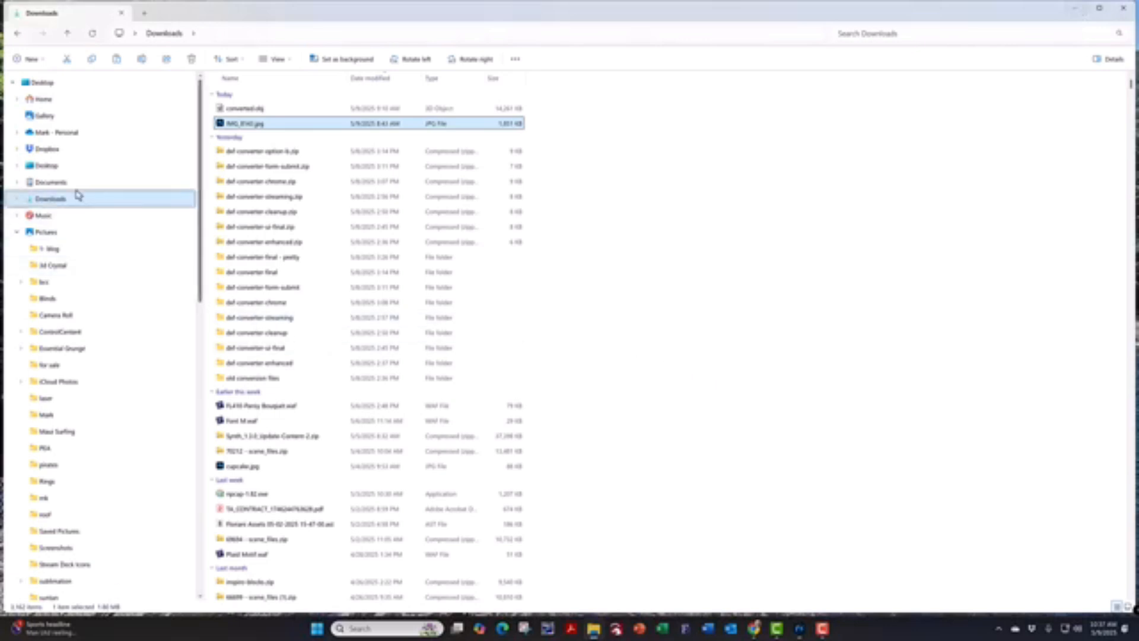
left_click(42, 234)
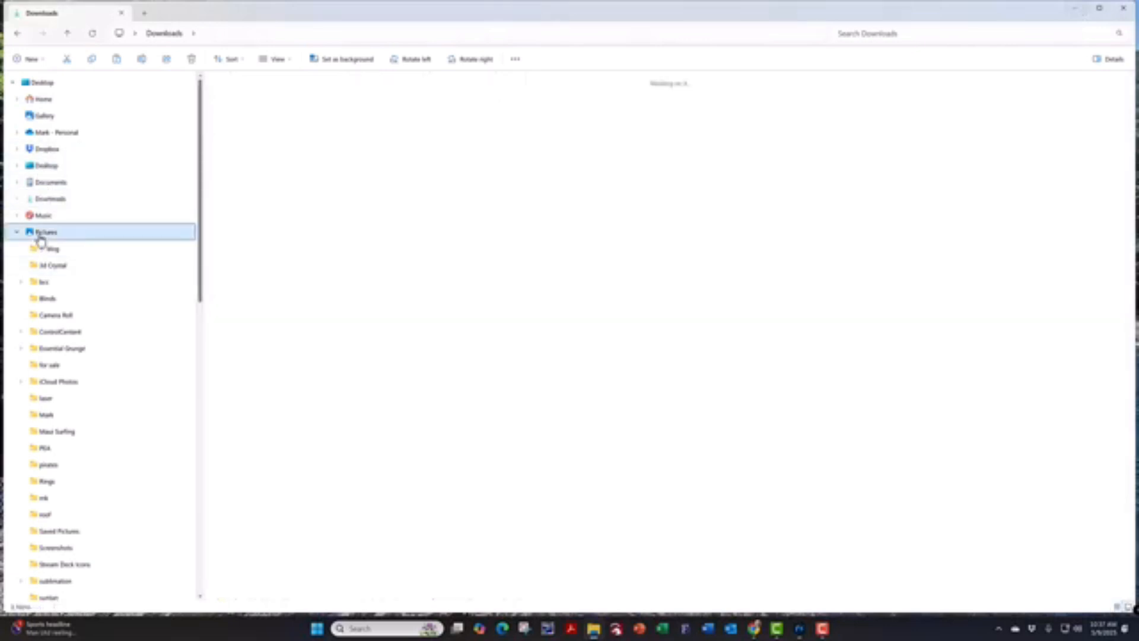
left_click(47, 267)
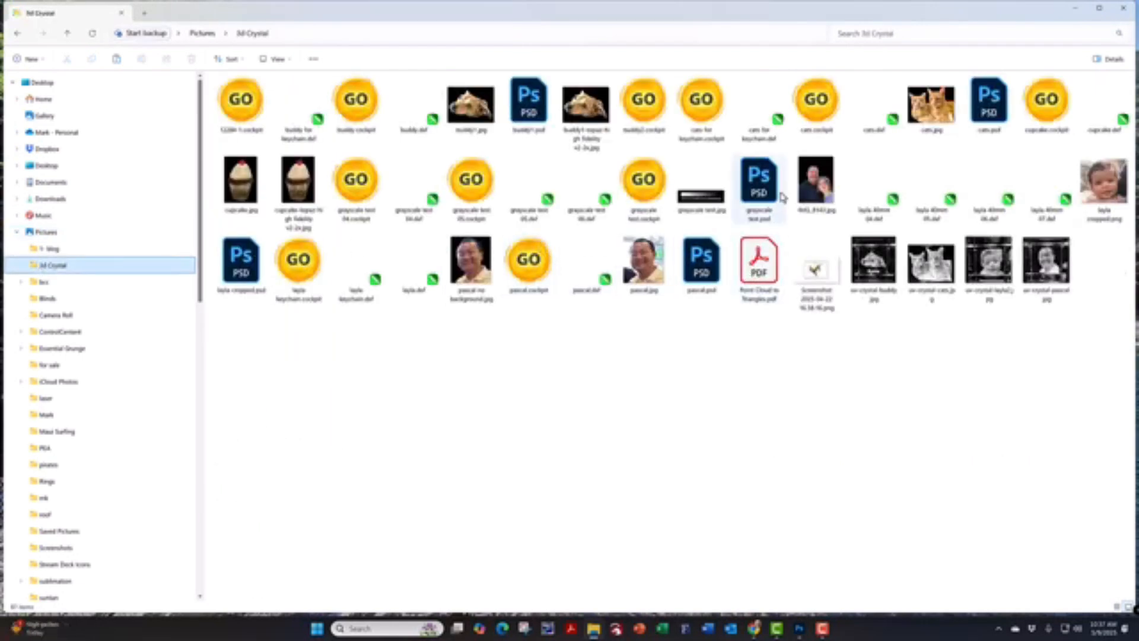
- Check the file properties of IMG_8143.jpg in the 3d Crystal folder, and close them without changes
left_click(804, 190)
right_click(804, 190)
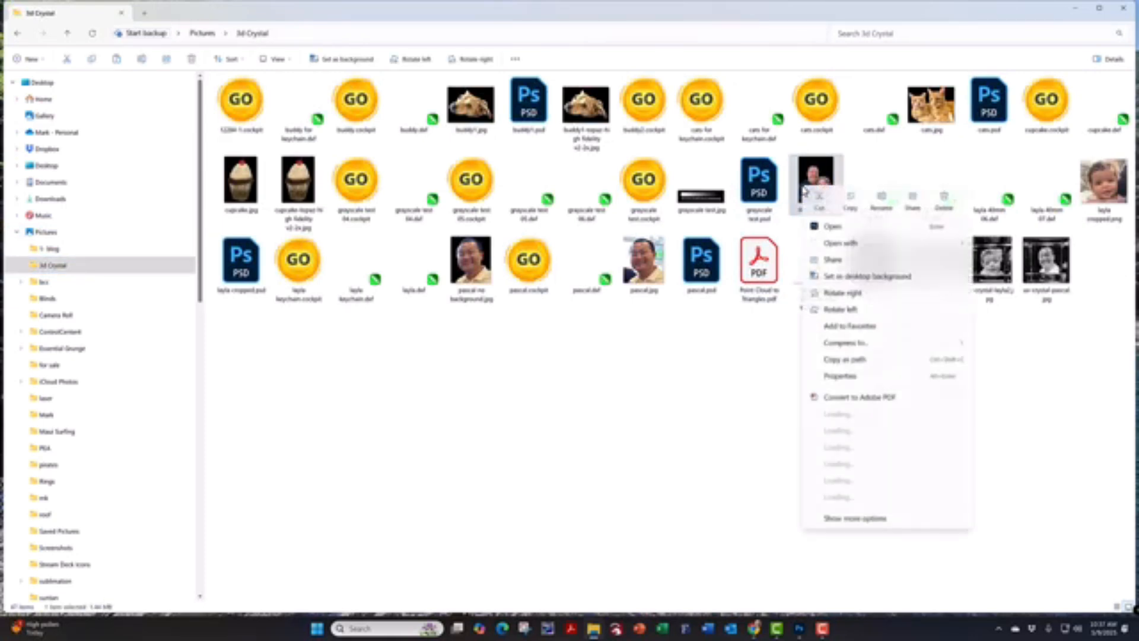
left_click(836, 380)
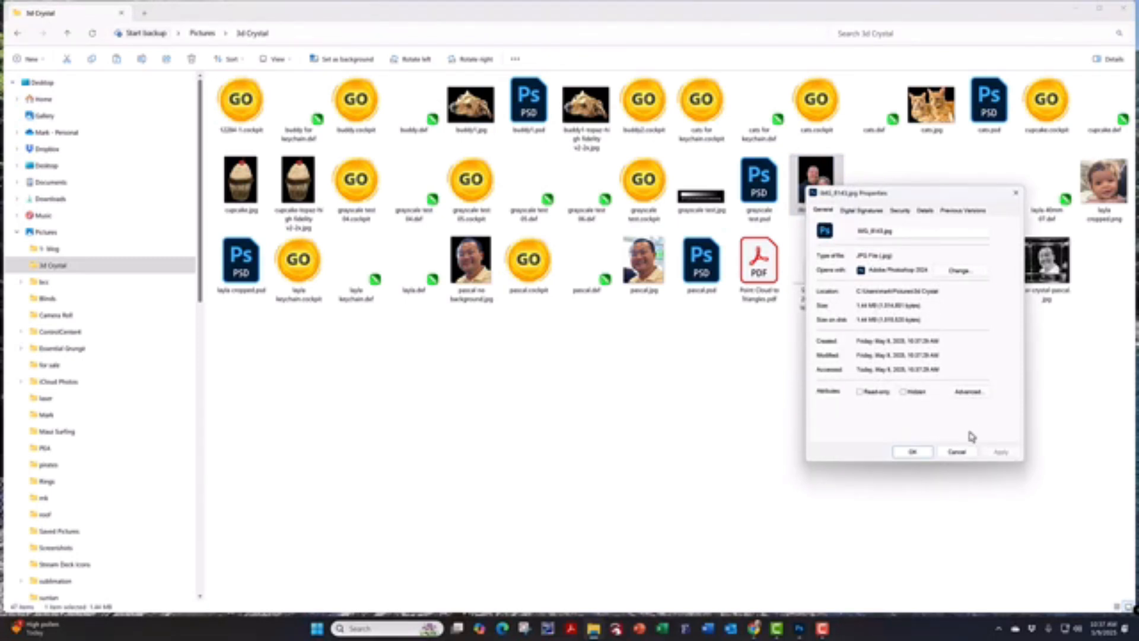
left_click(957, 453)
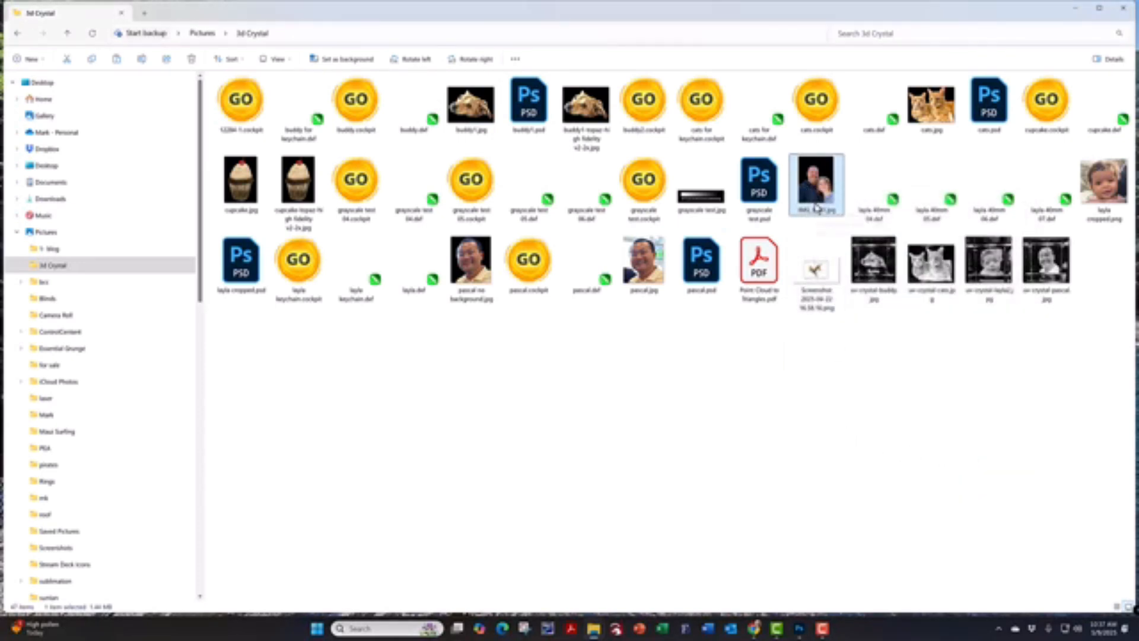
- Open IMG_8143.jpg in Photoshop and crop away the black area above the man's head using a rectangular selection
mouse_move(816, 208)
double_click(819, 184)
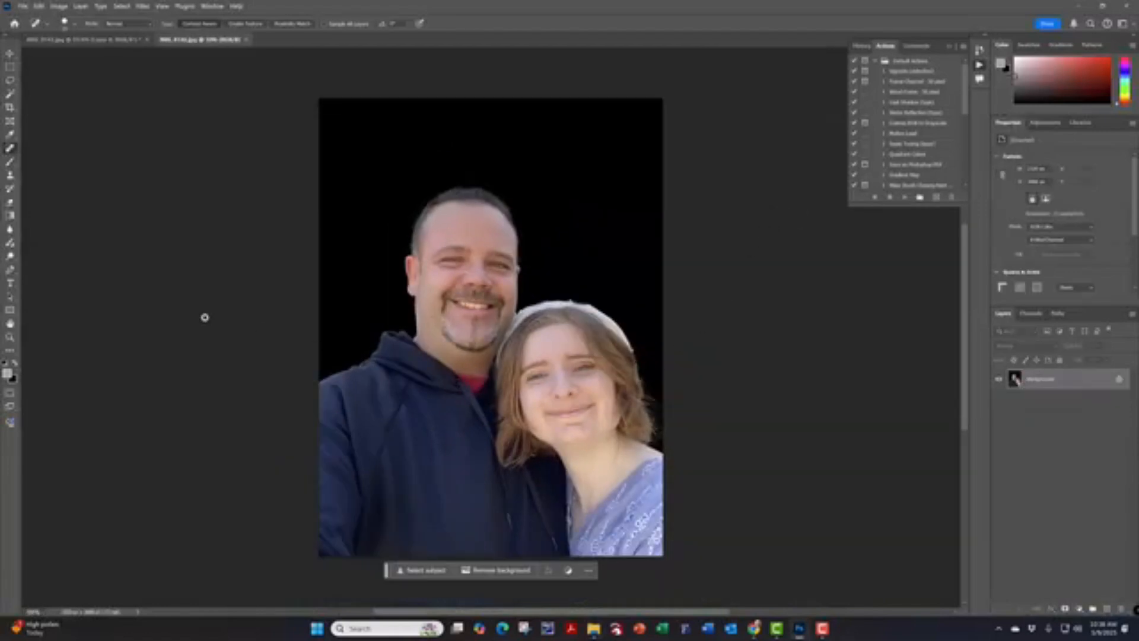
left_click(11, 68)
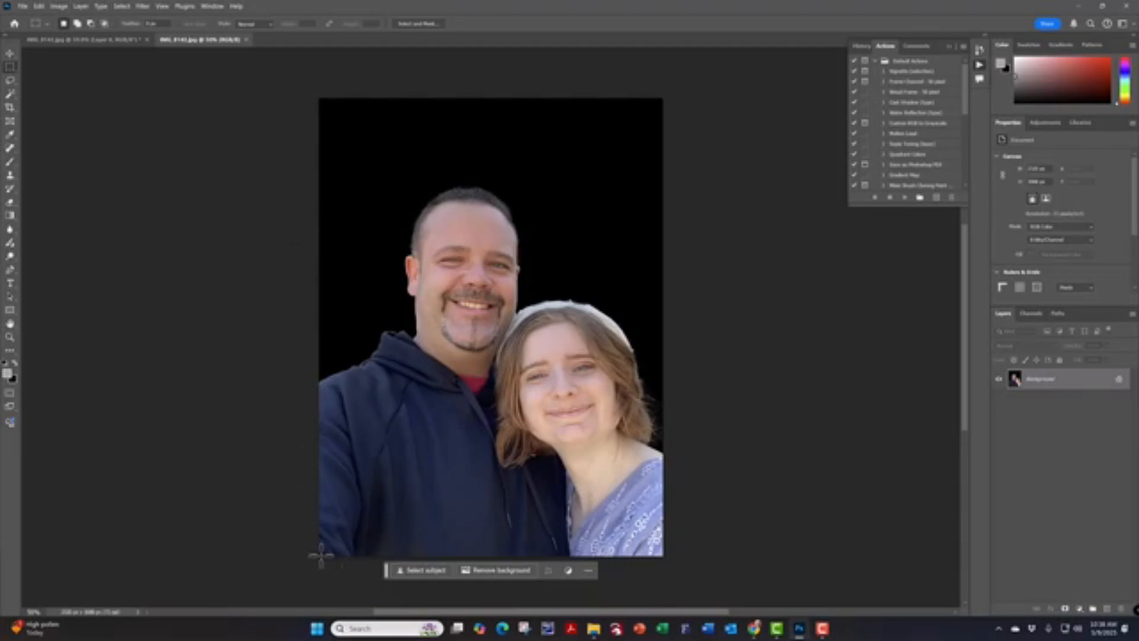
left_click_drag(321, 556, 664, 177)
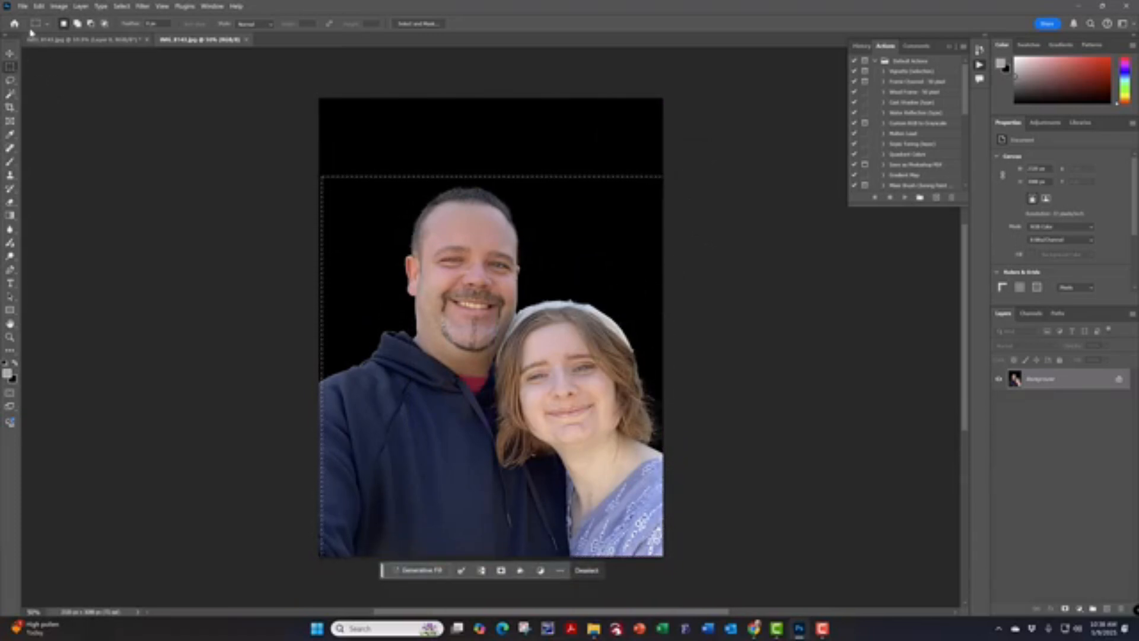
left_click(39, 6)
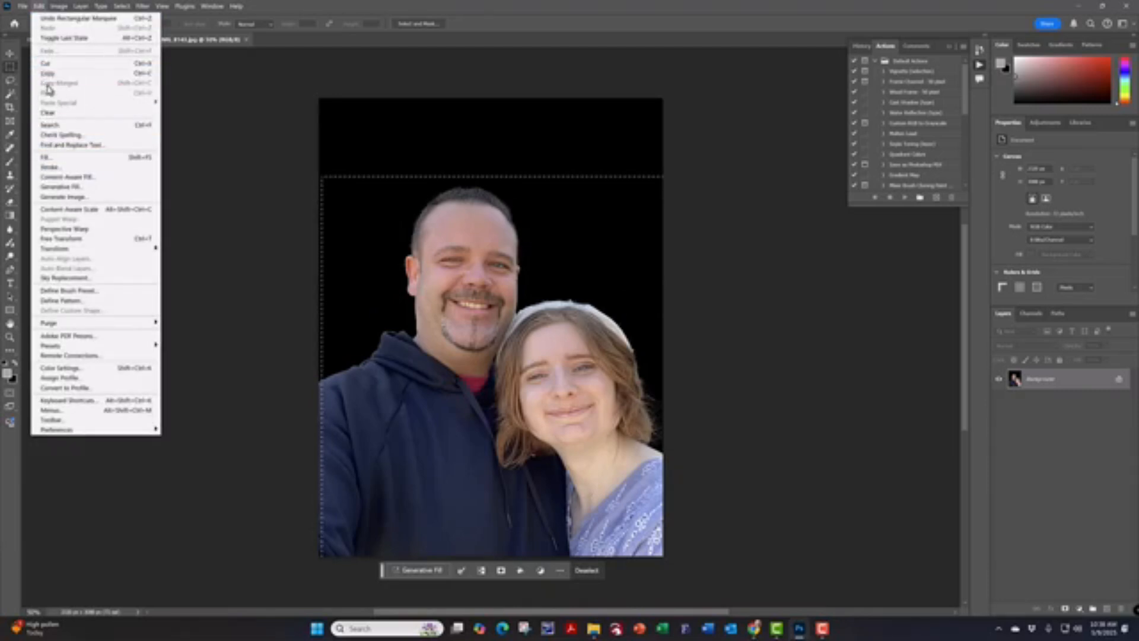
left_click(59, 6)
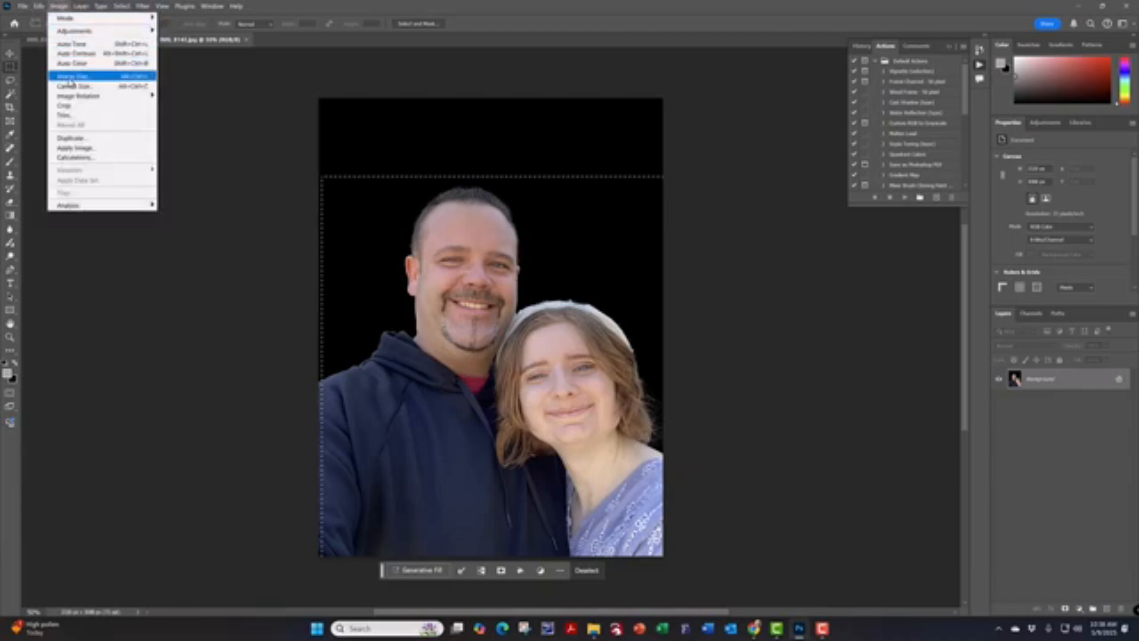
left_click(66, 106)
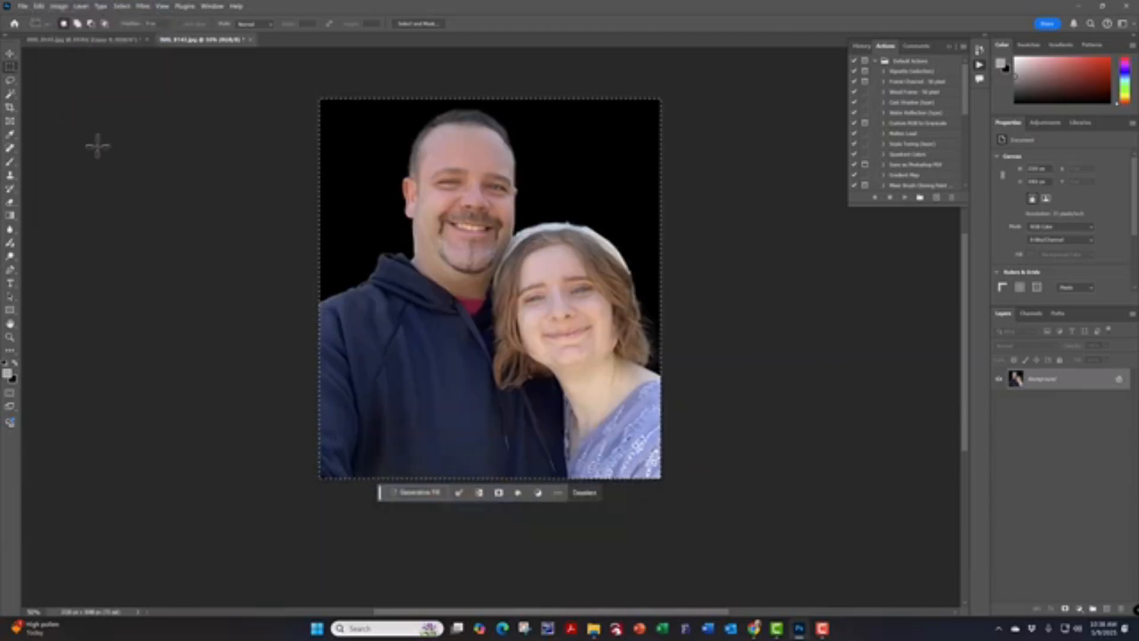
- Save the cropped image to IMG_8143.jpg as a Progressive JPEG at Maximum quality, and leave Photoshop
left_click(22, 6)
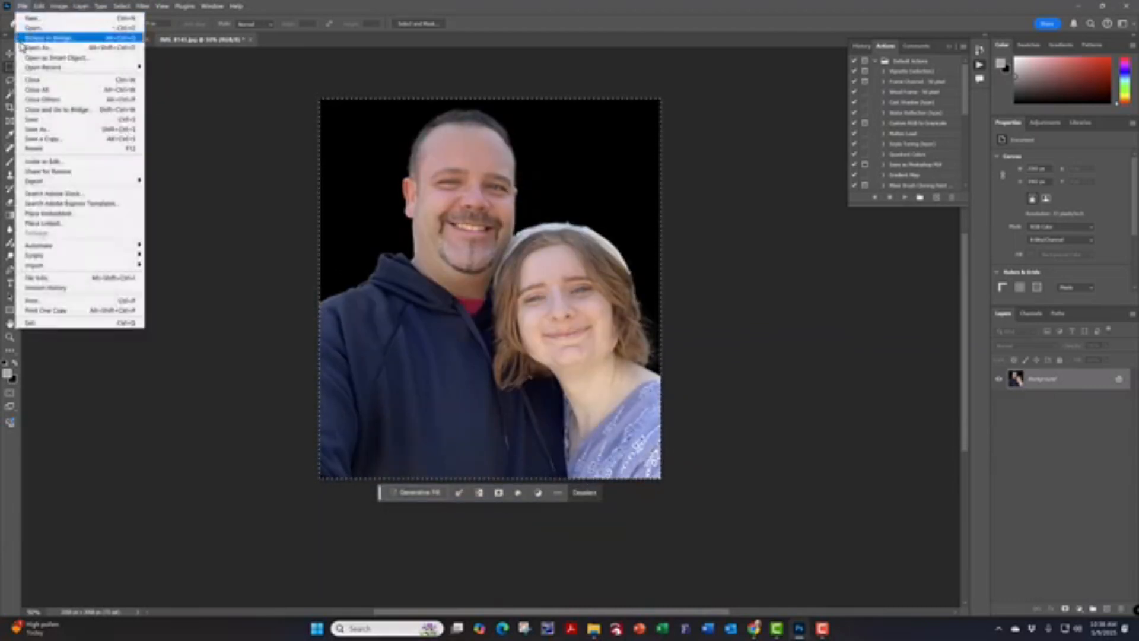
left_click(28, 121)
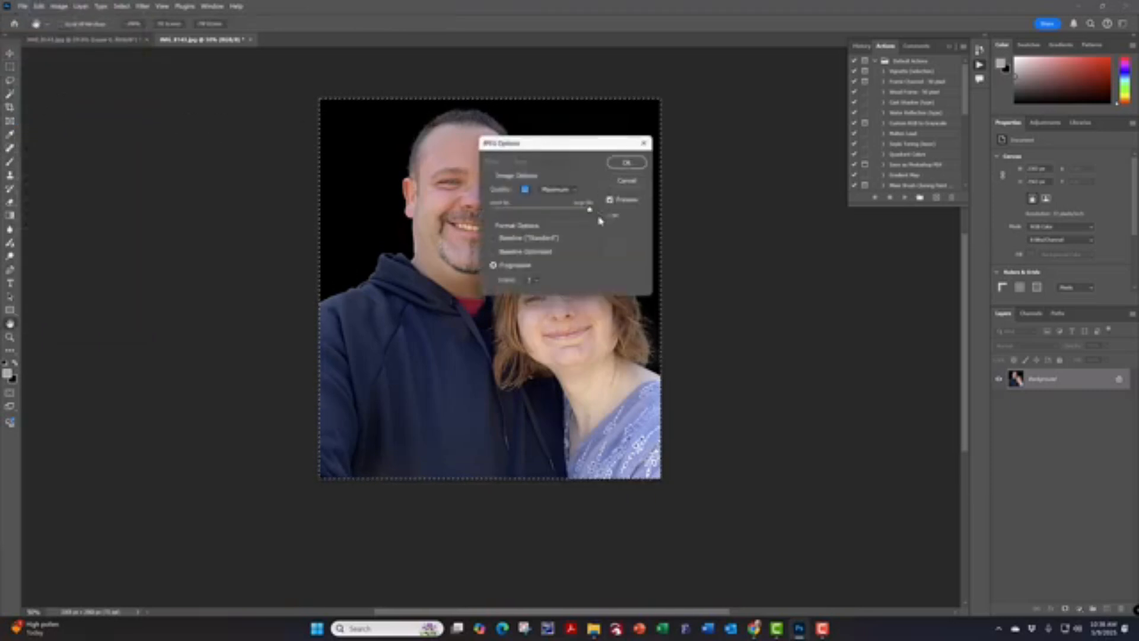
left_click(619, 165)
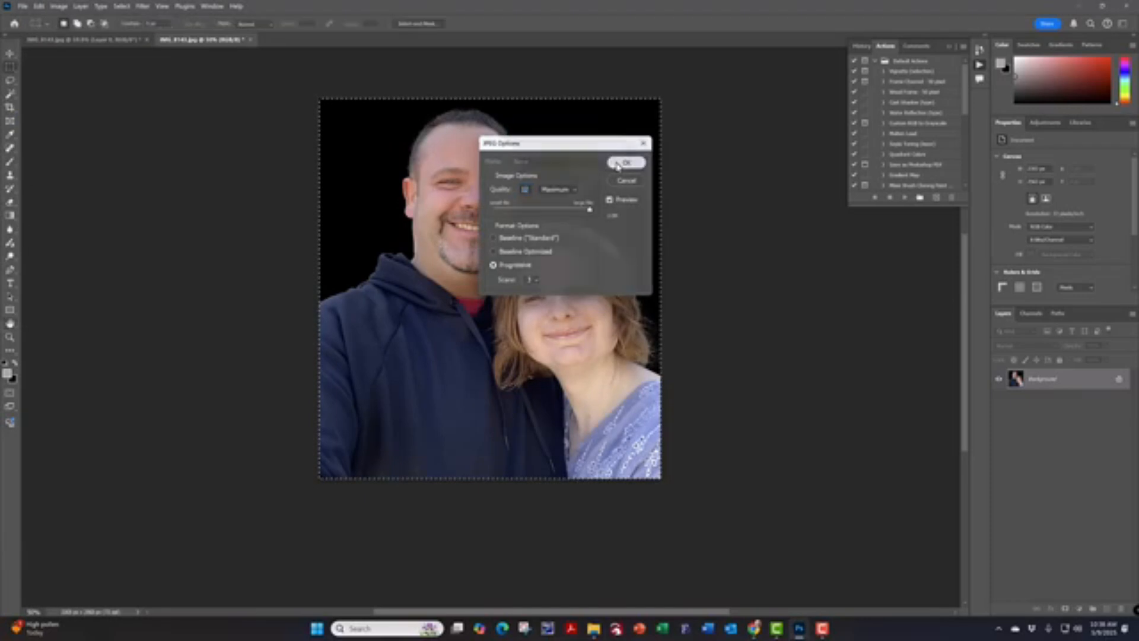
left_click(1130, 7)
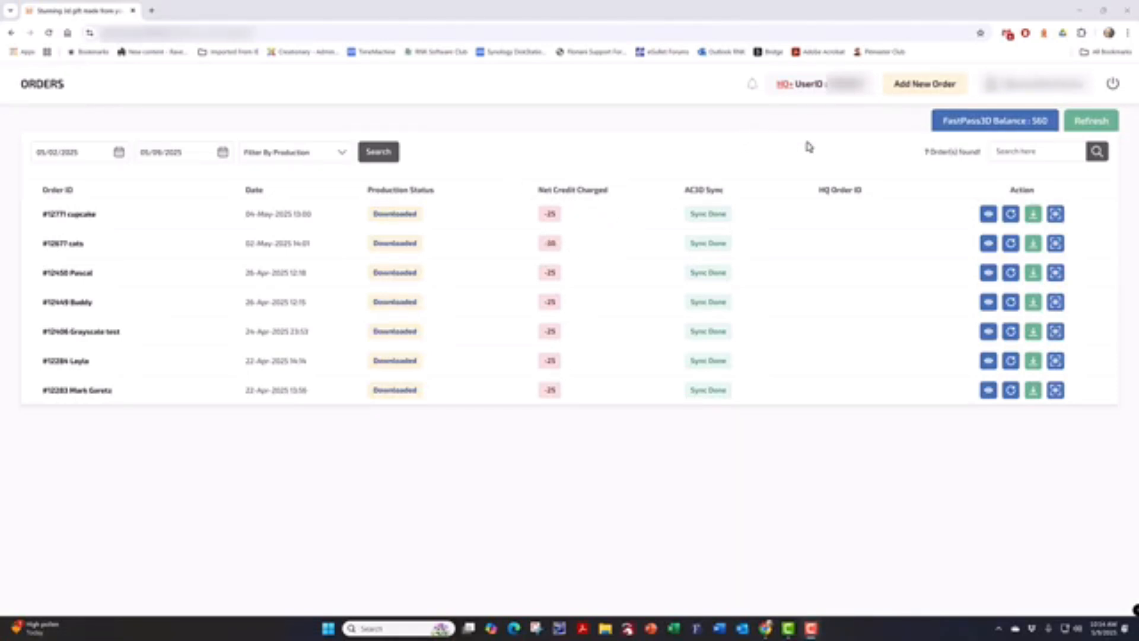
- Start a new order on the Cockpit3D Orders page in the browser with No Shape, and upload IMG_8143.jpg
left_click(915, 90)
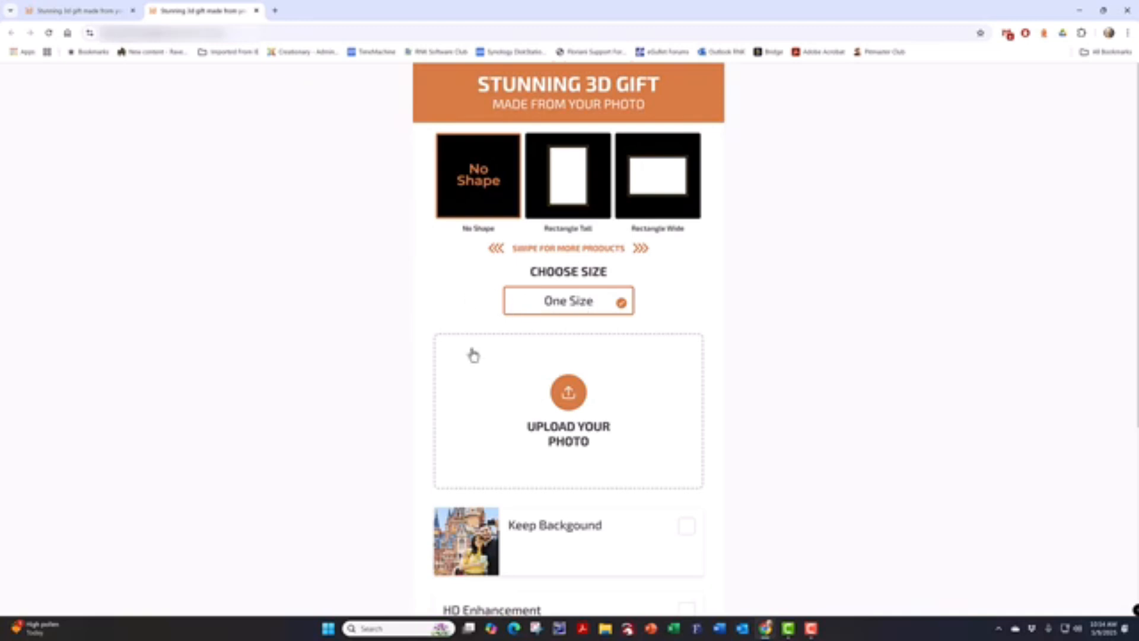
left_click(567, 400)
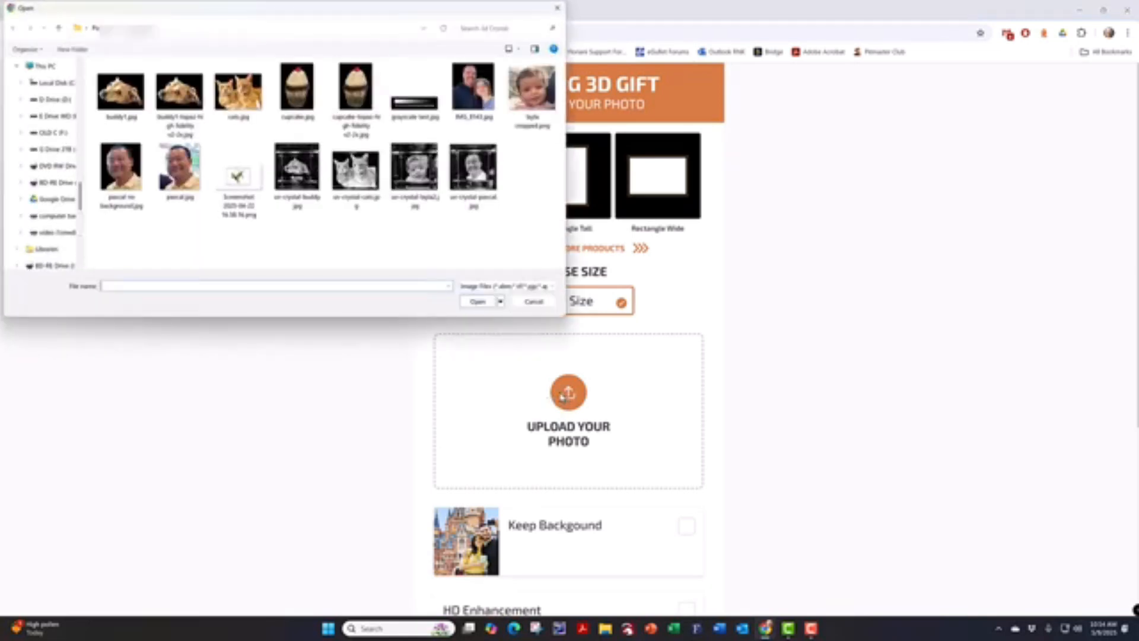
left_click(461, 102)
left_click(477, 300)
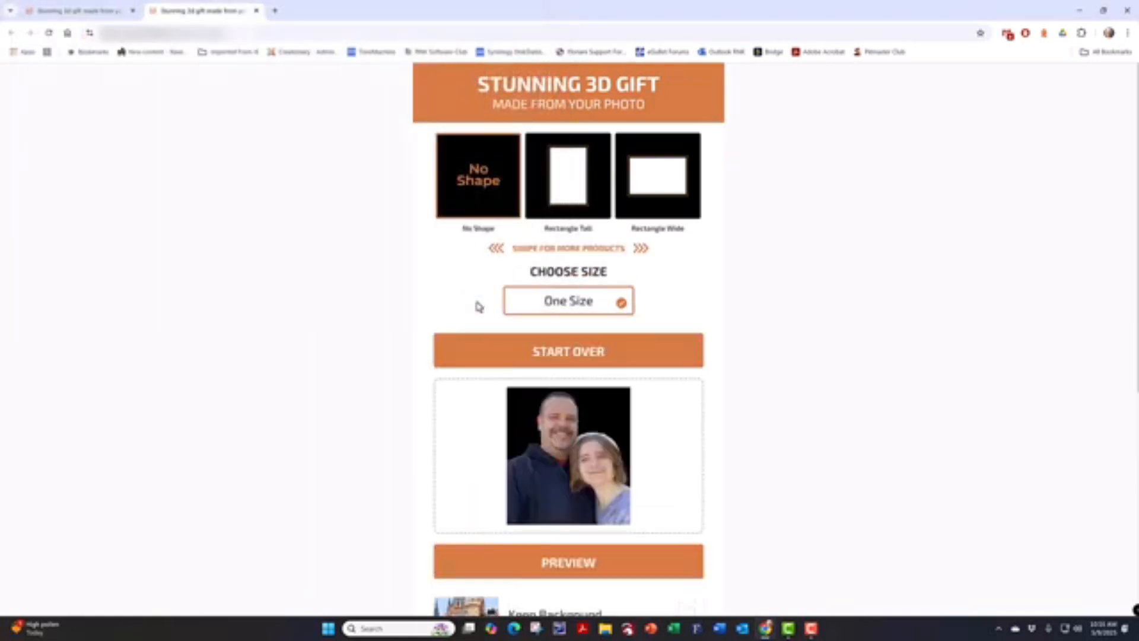
- Generate the order form's photo preview and dismiss the hint about moving and resizing the photo
scroll(670, 372, "down", 3)
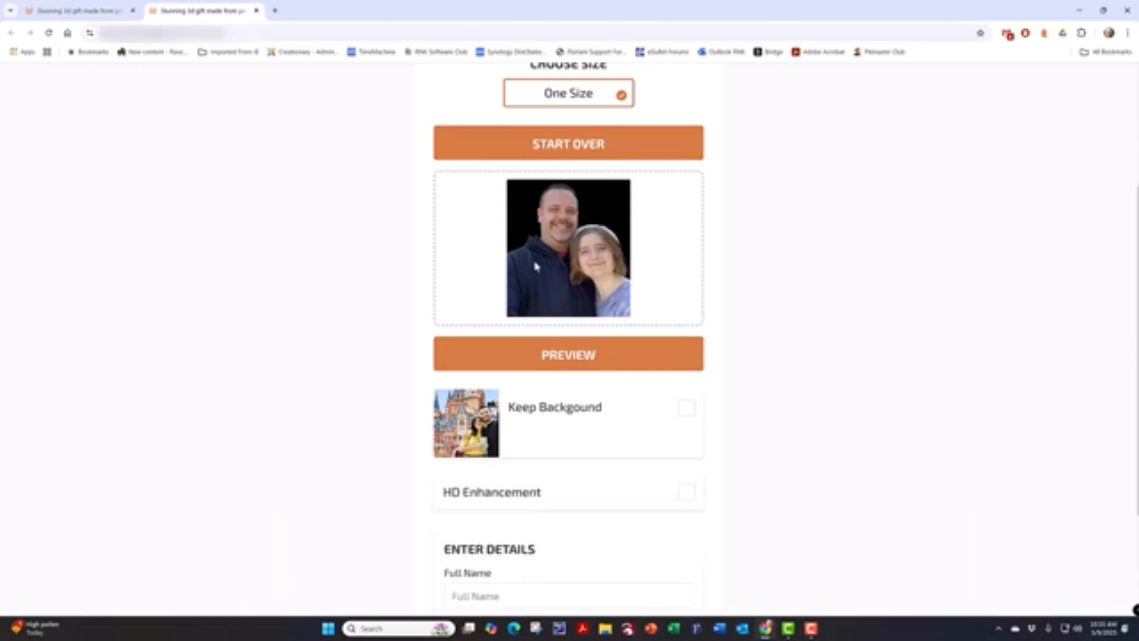
scroll(522, 430, "down", 3)
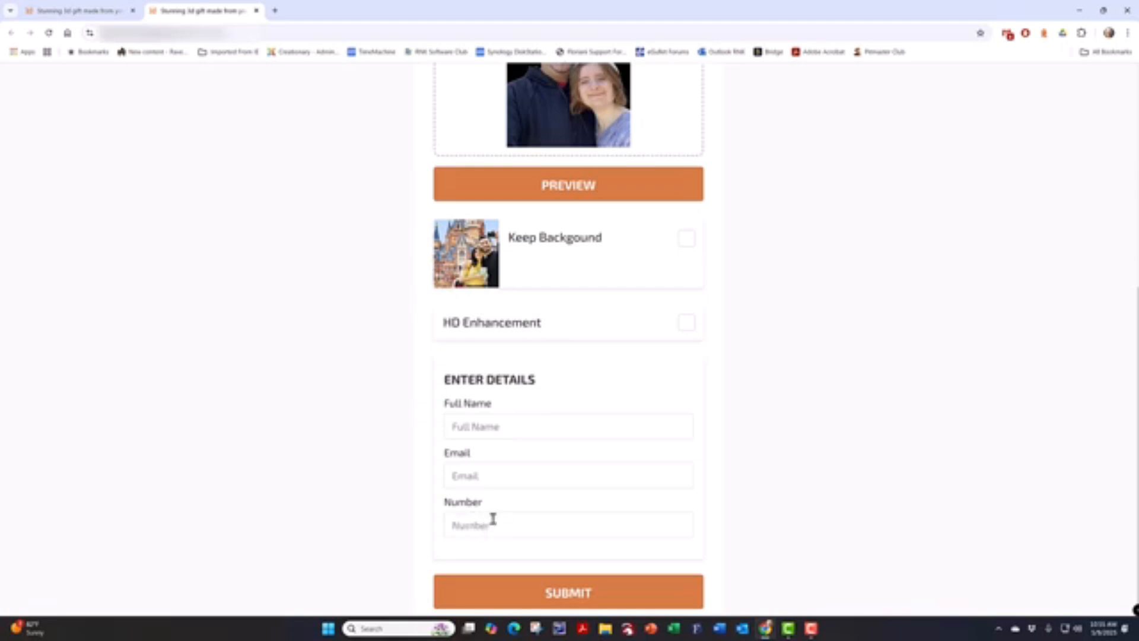
left_click(567, 601)
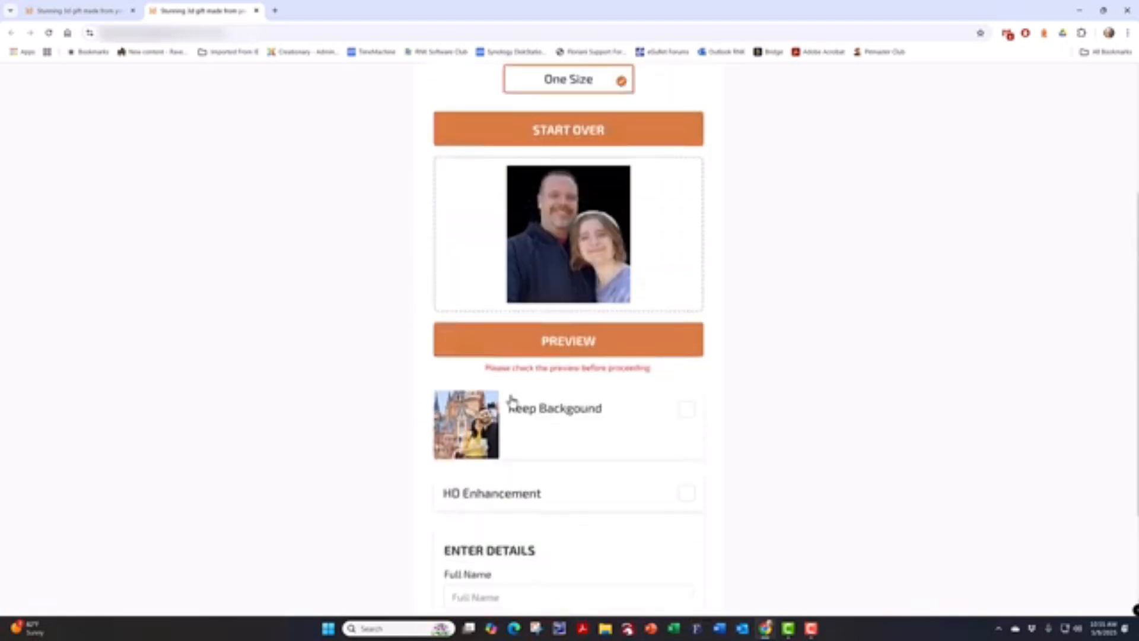
left_click(574, 348)
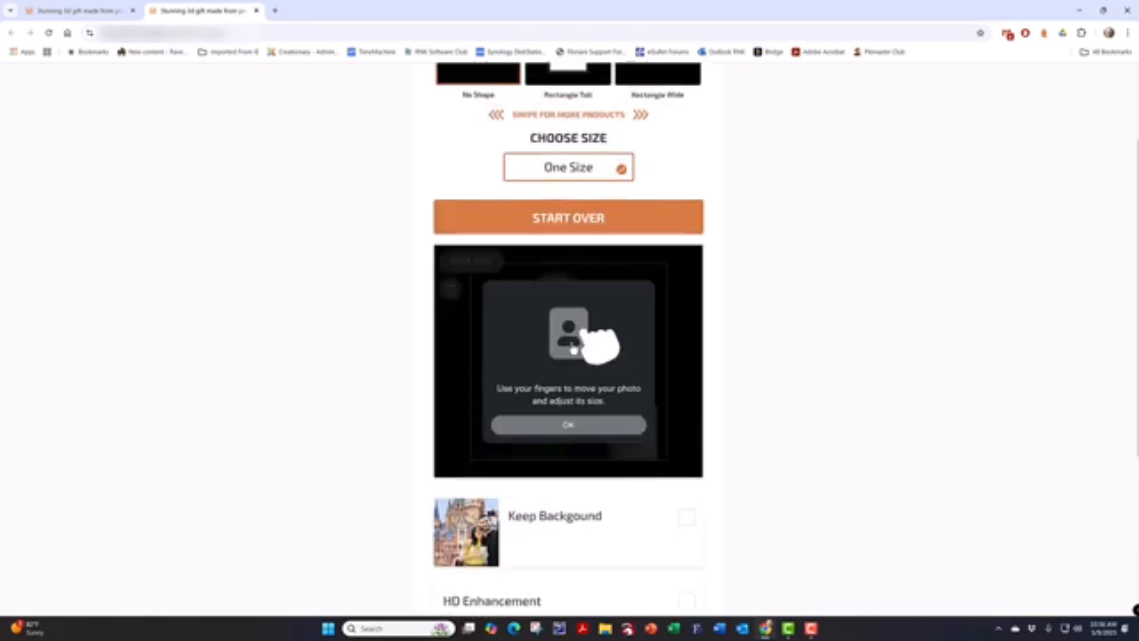
left_click(556, 427)
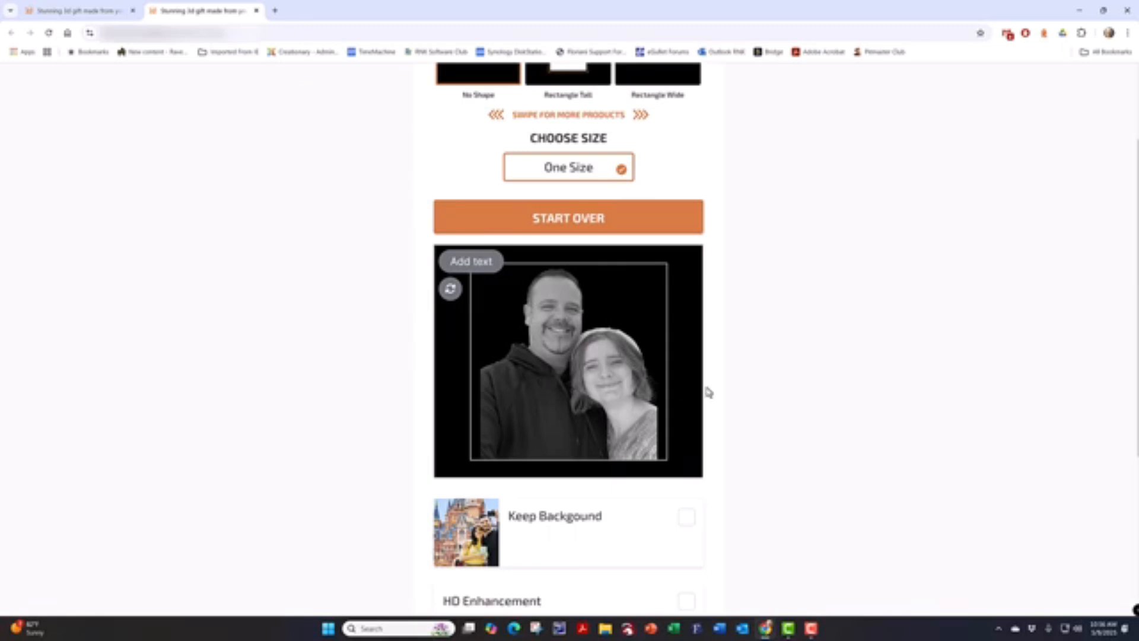
- Select the photo in the preview and submit the order with Keep Background and HD Enhancement off and the contact details blank
scroll(774, 386, "down", 2)
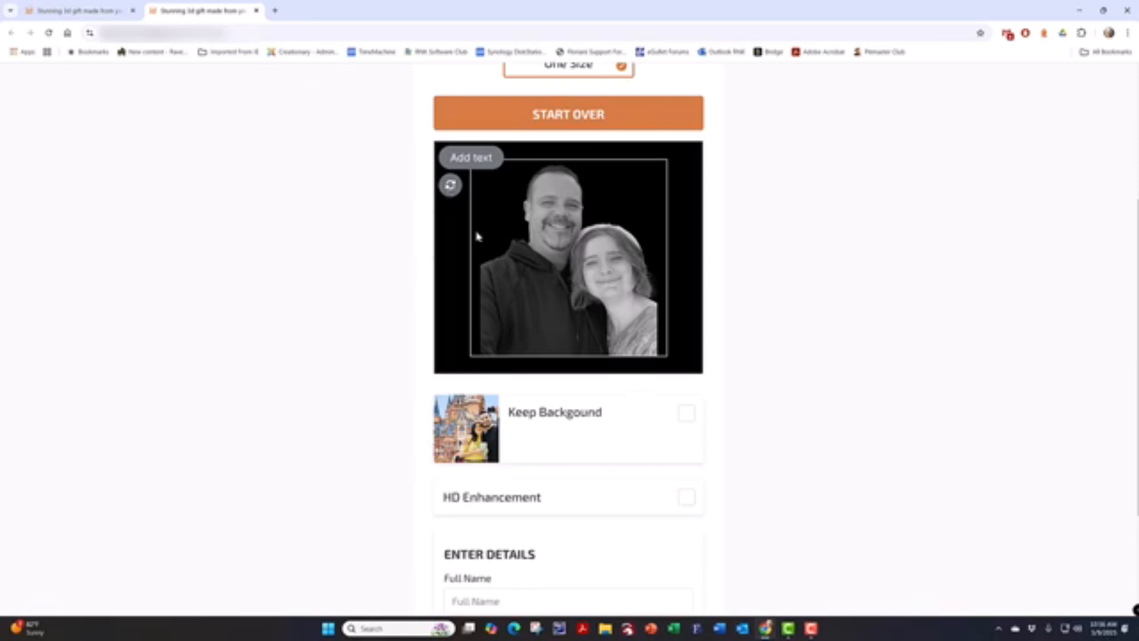
left_click(553, 234)
left_click_drag(553, 235, 558, 233)
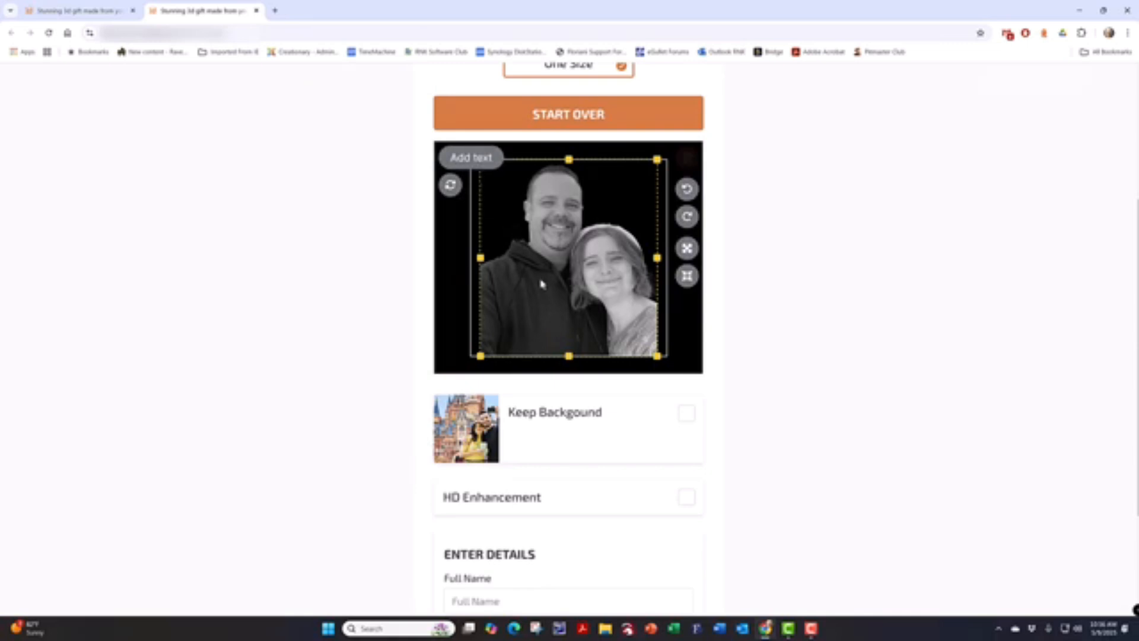
scroll(634, 429, "down", 3)
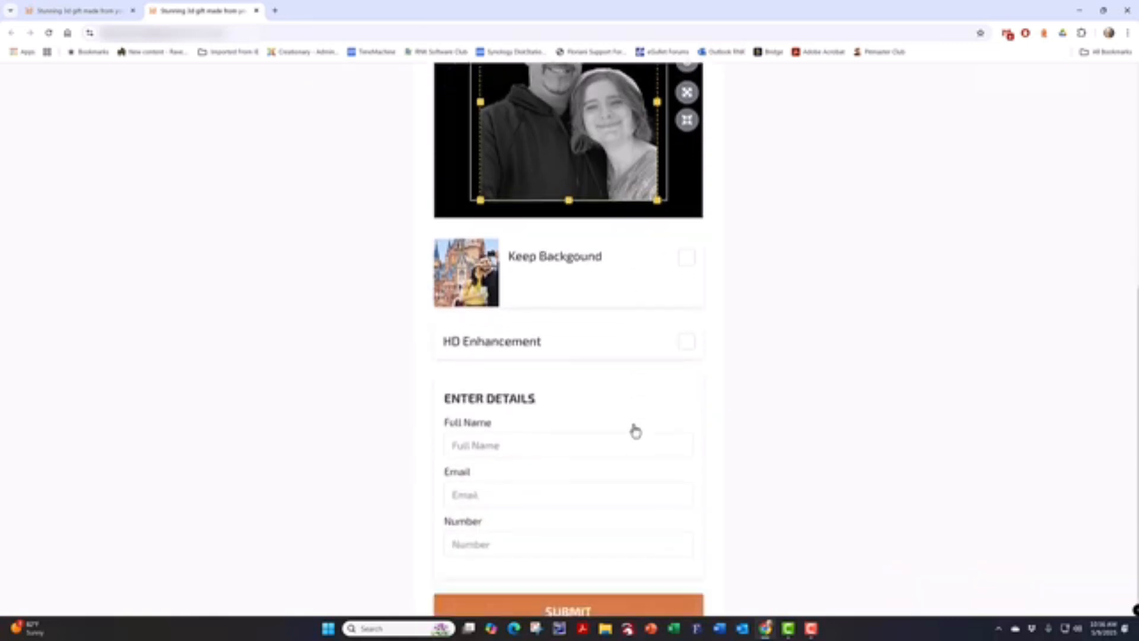
scroll(635, 431, "down", 1)
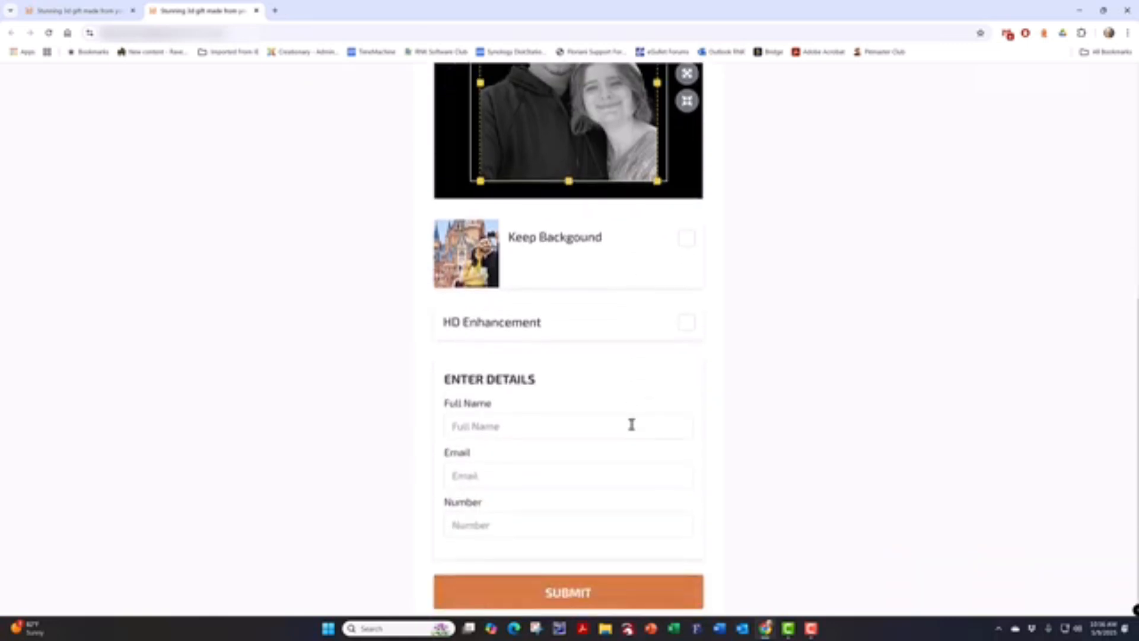
left_click(562, 593)
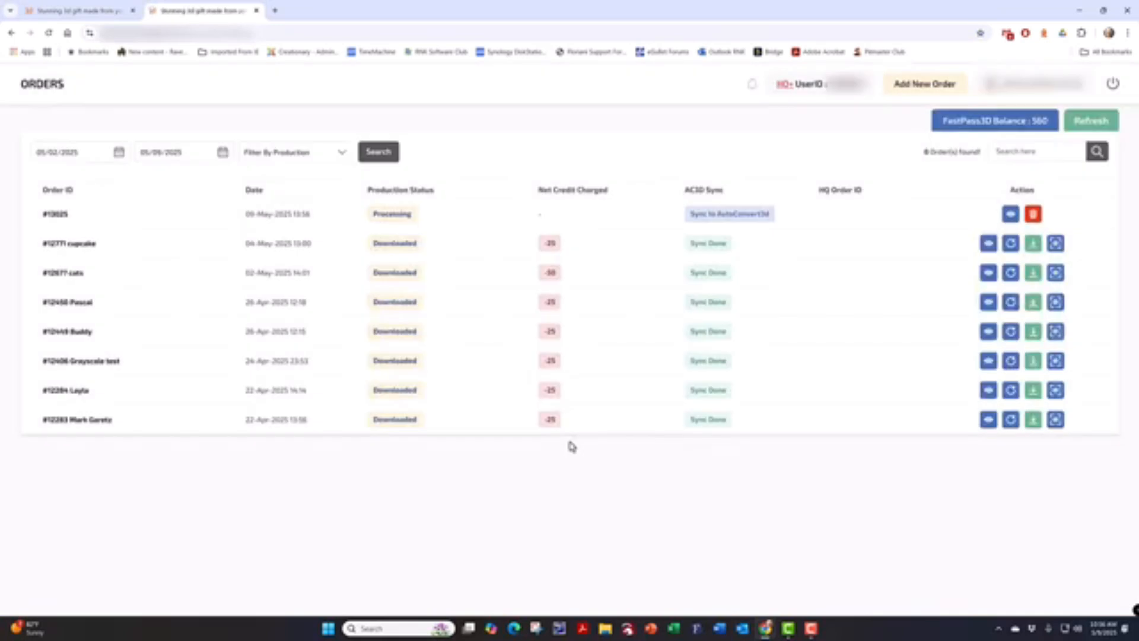
- Sync the new order to AutoConvert3d and refresh the order list to update its production status
left_click(705, 215)
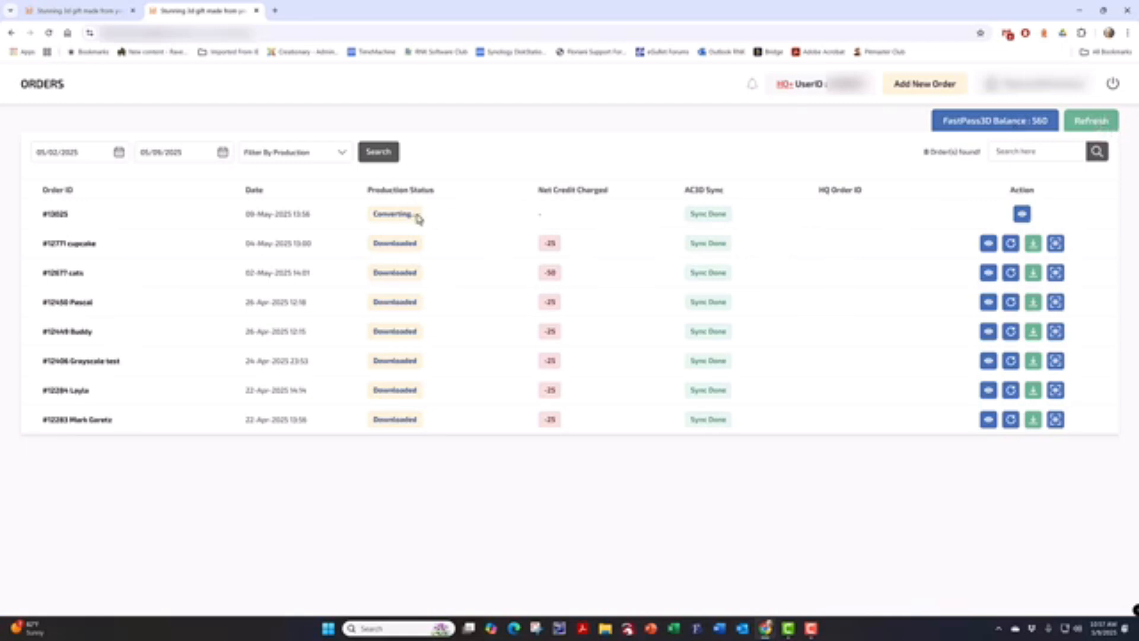
left_click(1087, 129)
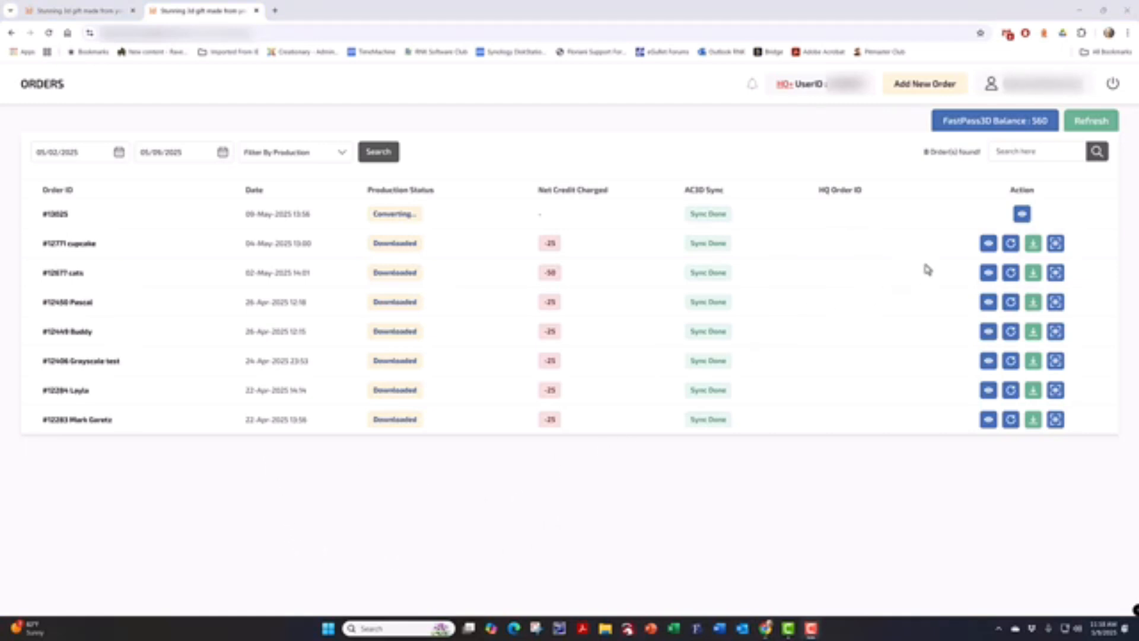
left_click(1097, 129)
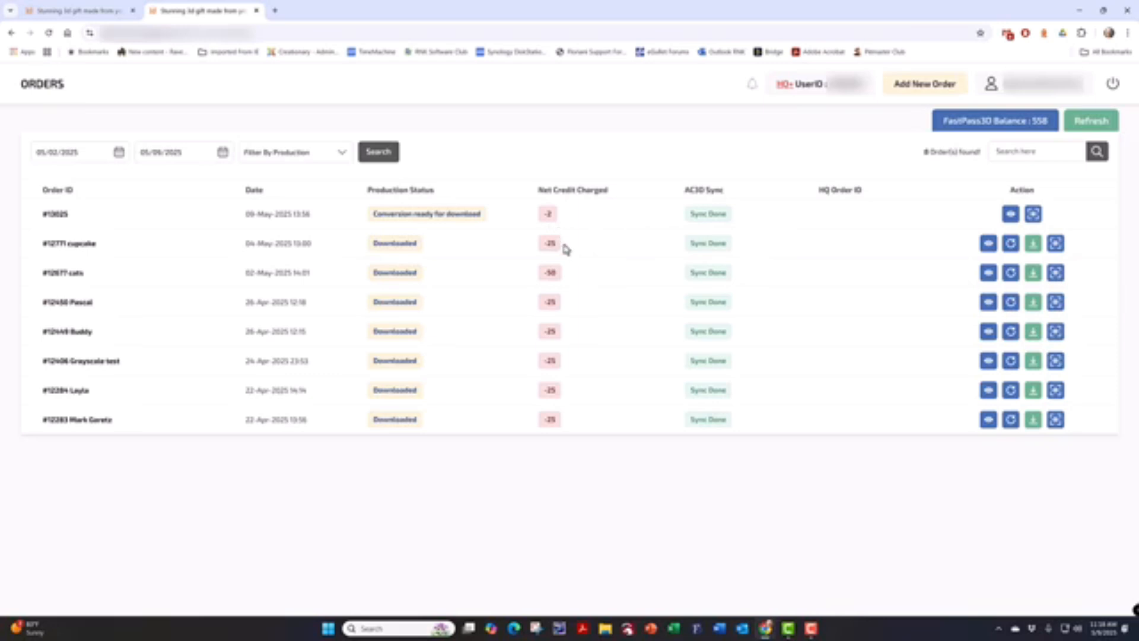
- Open the 3D preview of the newest order's conversion and rotate the couple to inspect them from several sides
left_click(1033, 214)
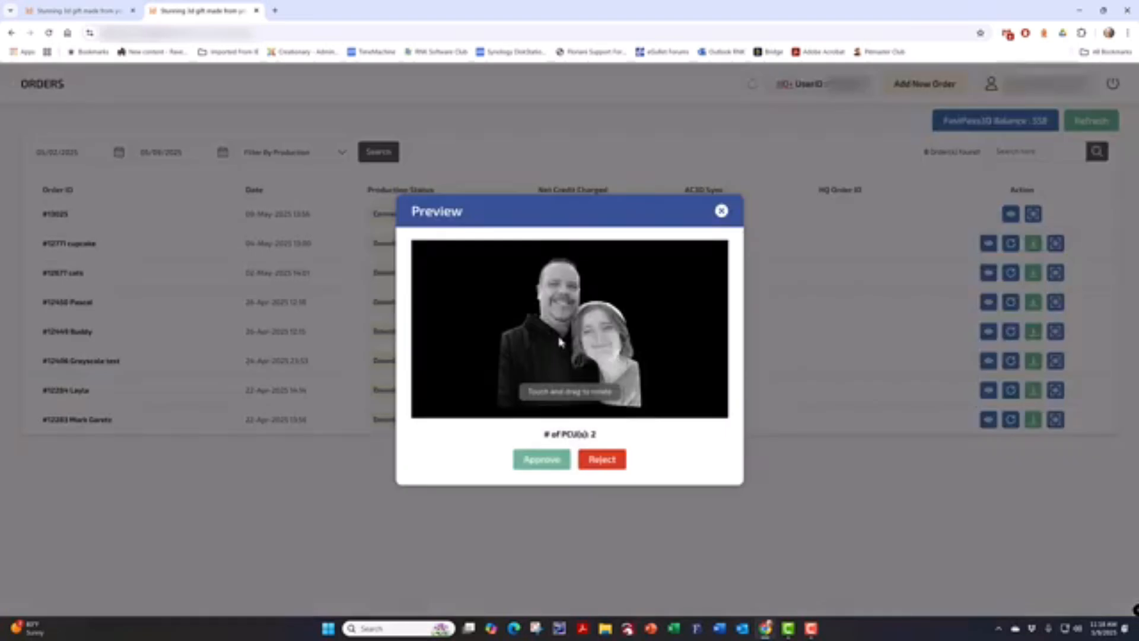
left_click_drag(559, 343, 619, 350)
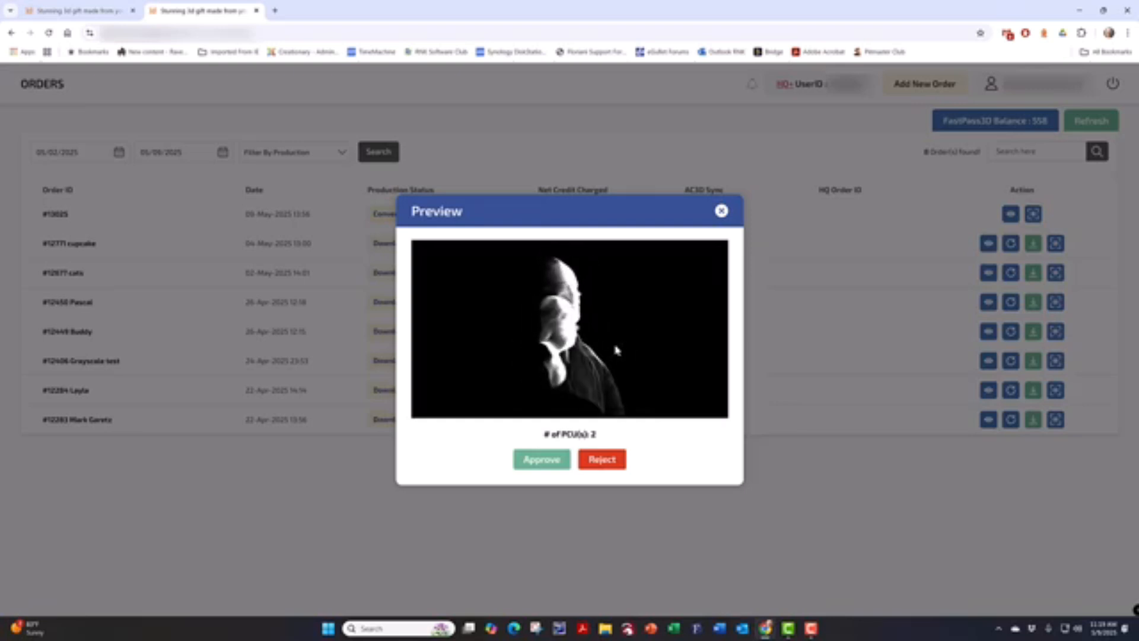
left_click_drag(610, 355, 650, 343)
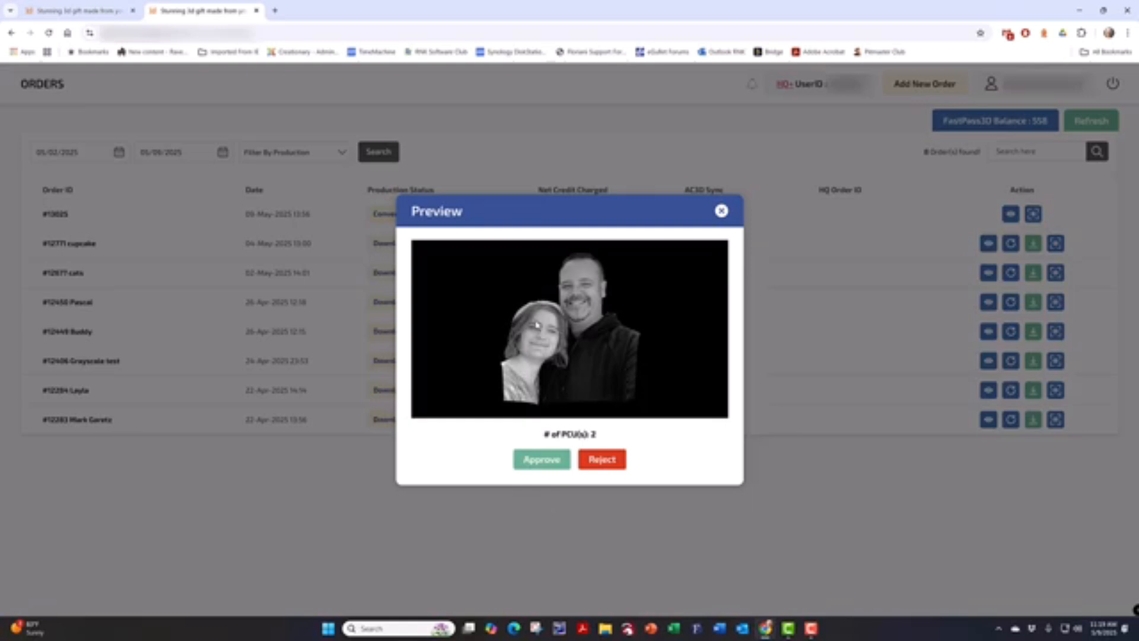
- Approve the conversion of the two-person photo and download the finished order file
left_click(537, 465)
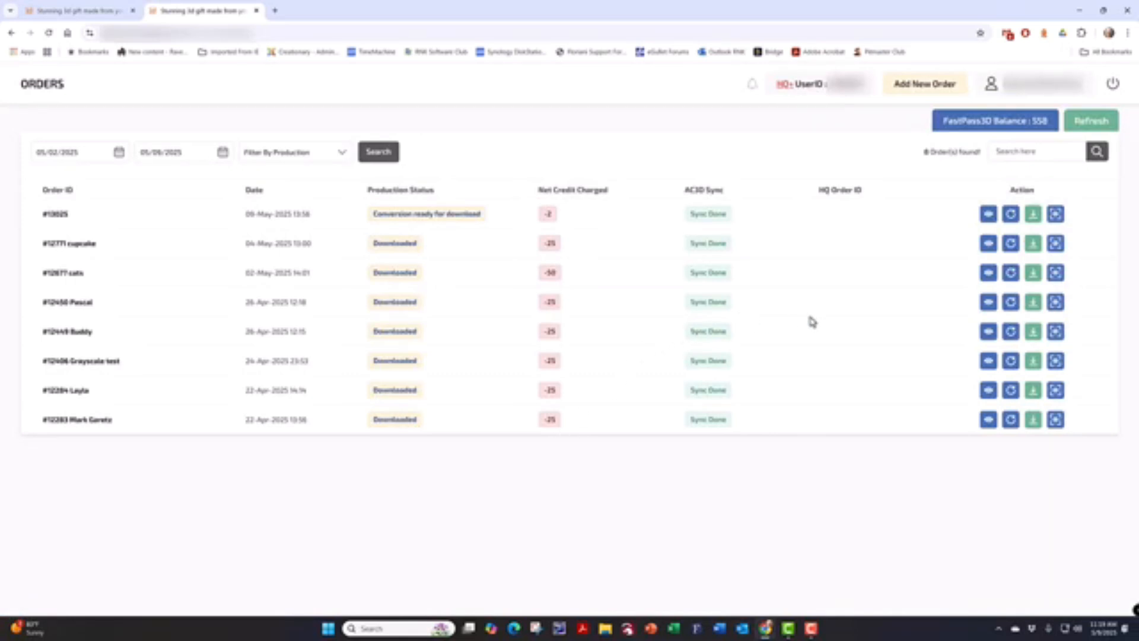
left_click(1031, 221)
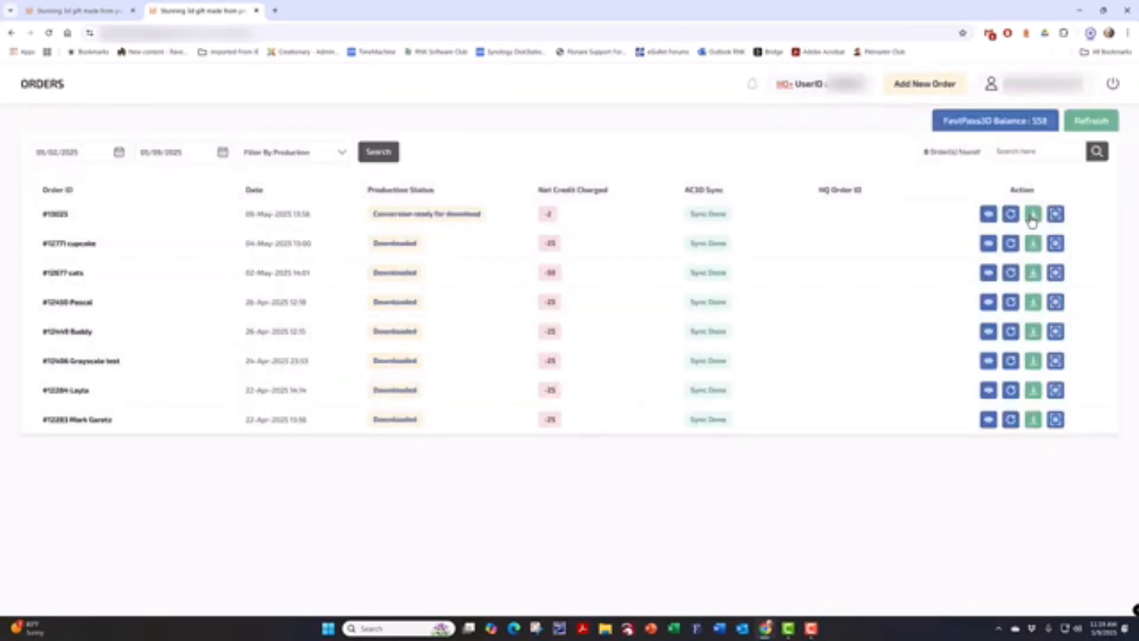
mouse_move(1041, 56)
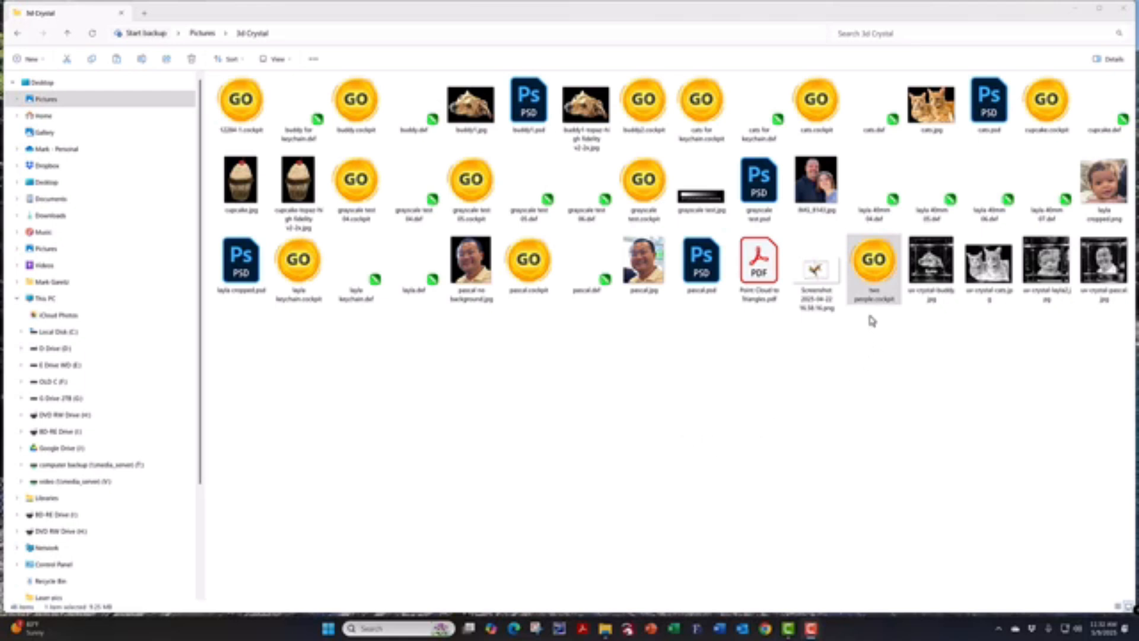
- Open the downloaded two people.cockpit file in Cockpit 3D and maximize its window
left_click(885, 299)
double_click(867, 276)
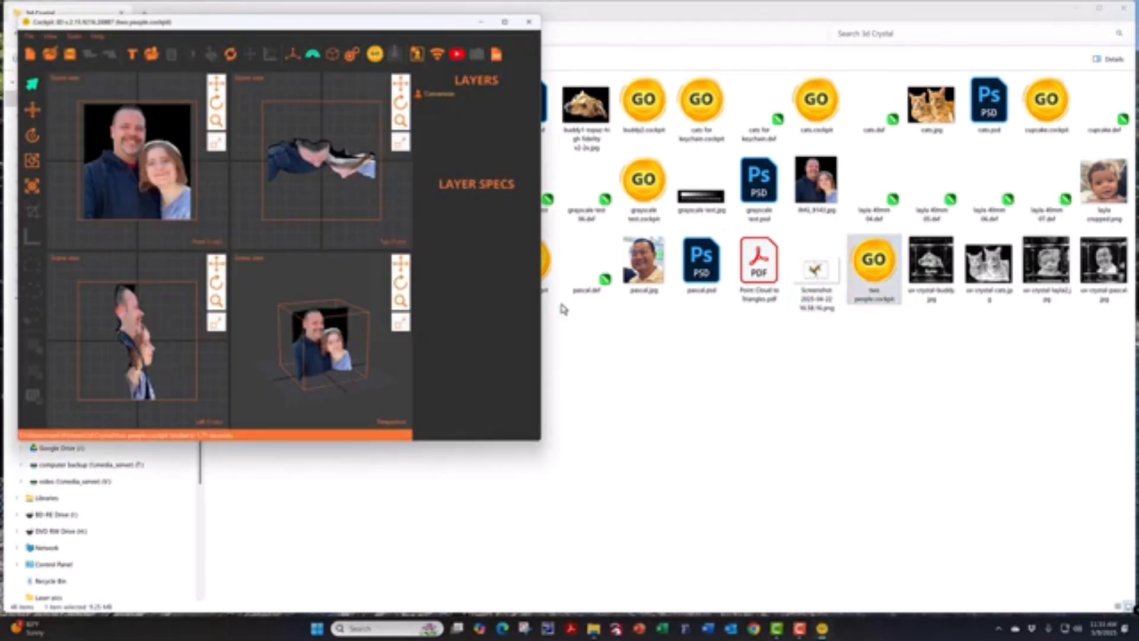
left_click(506, 23)
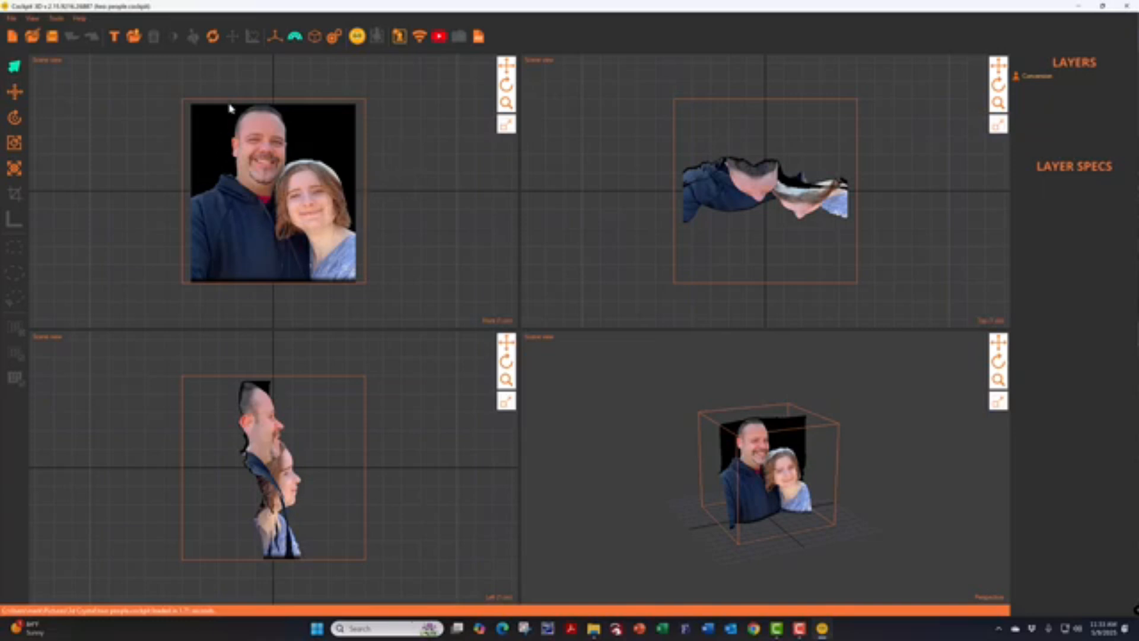
- Apply the saved Rectangle (50 X 50 X 50) template to the scene
left_click(319, 40)
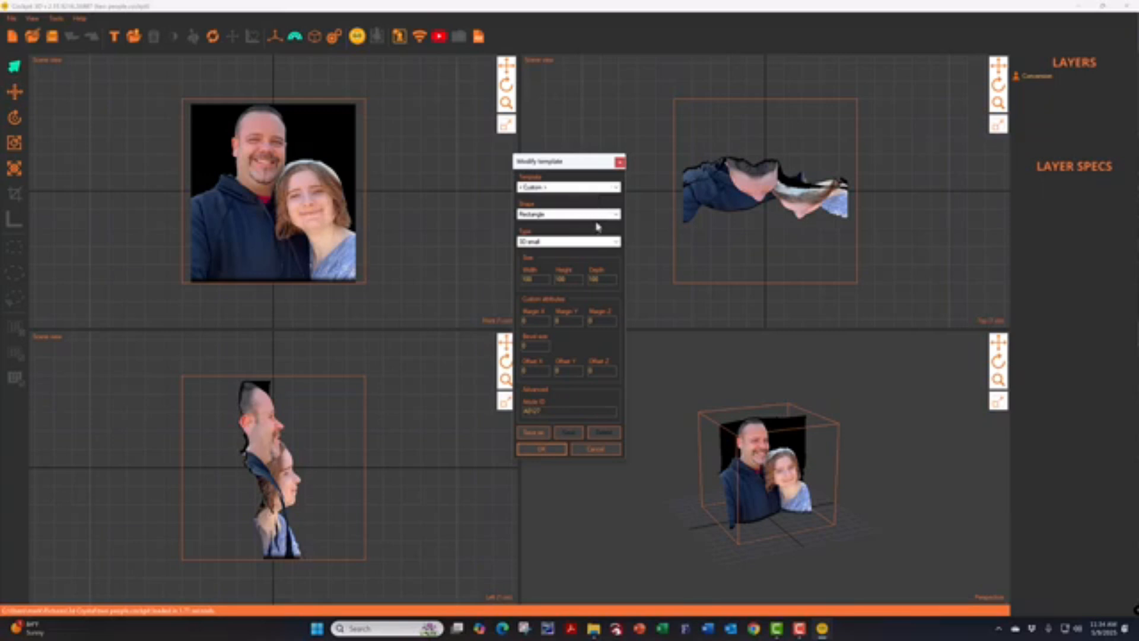
left_click(605, 193)
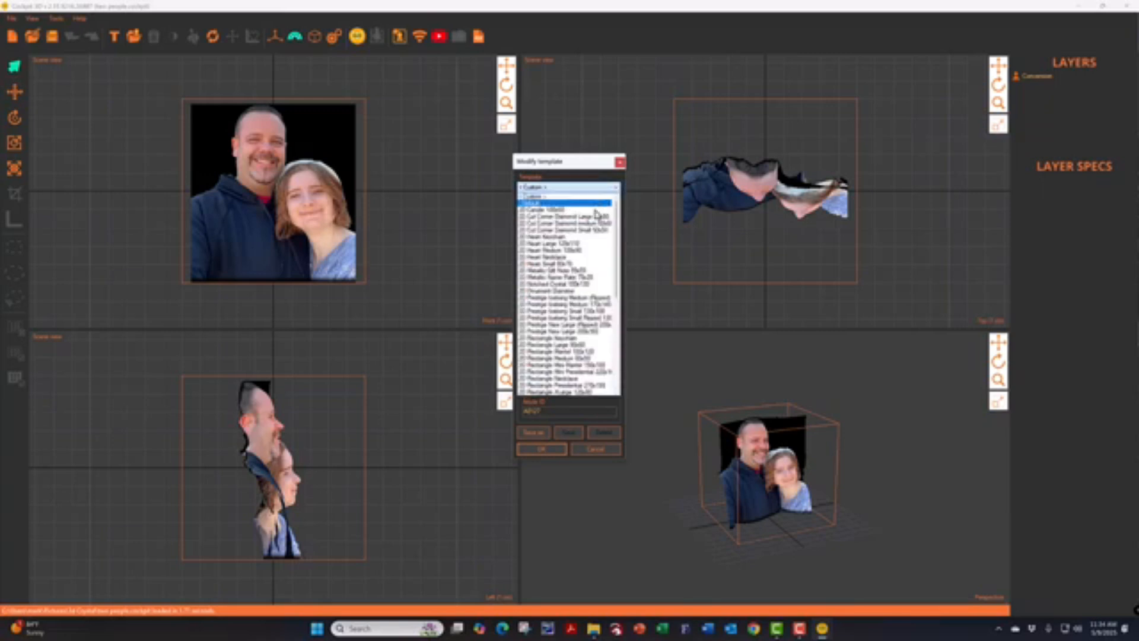
left_click_drag(619, 258, 613, 382)
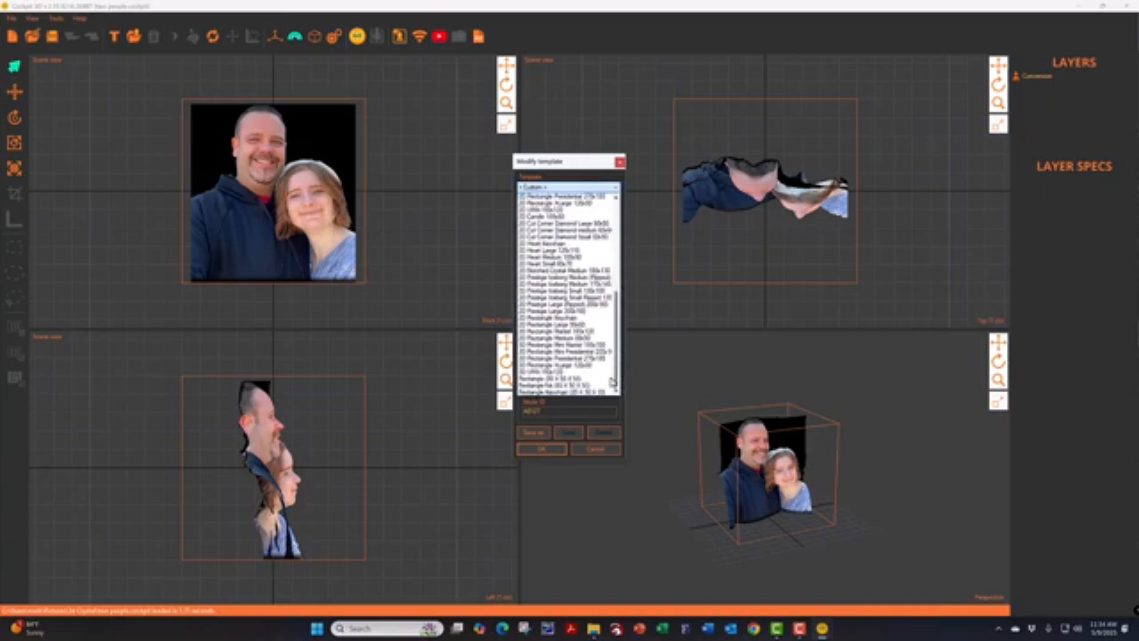
left_click(564, 386)
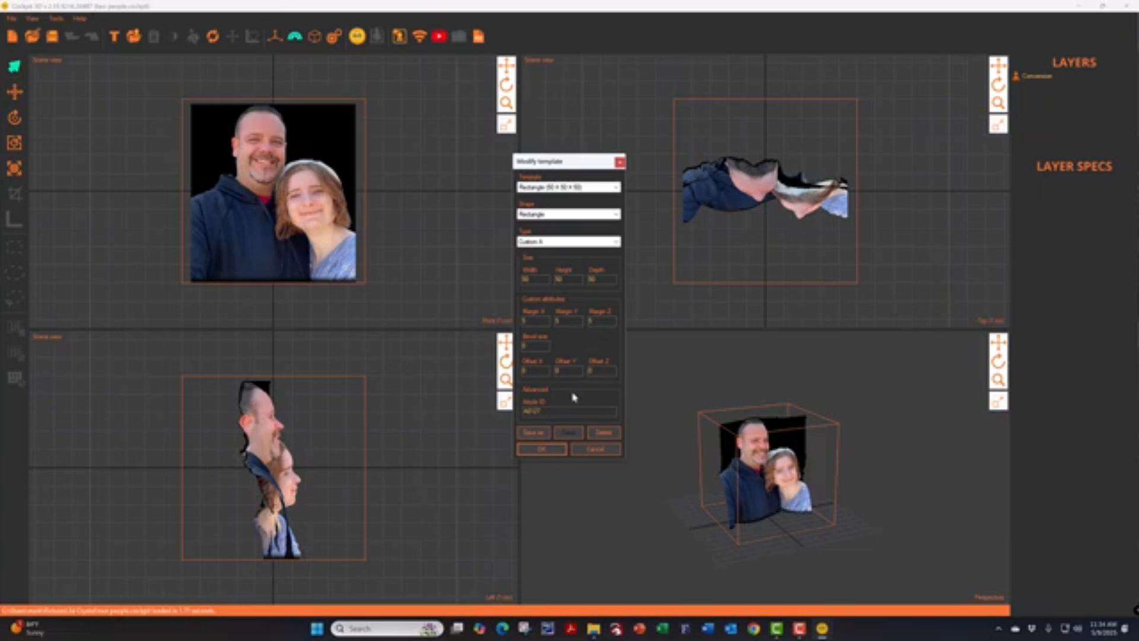
left_click(545, 451)
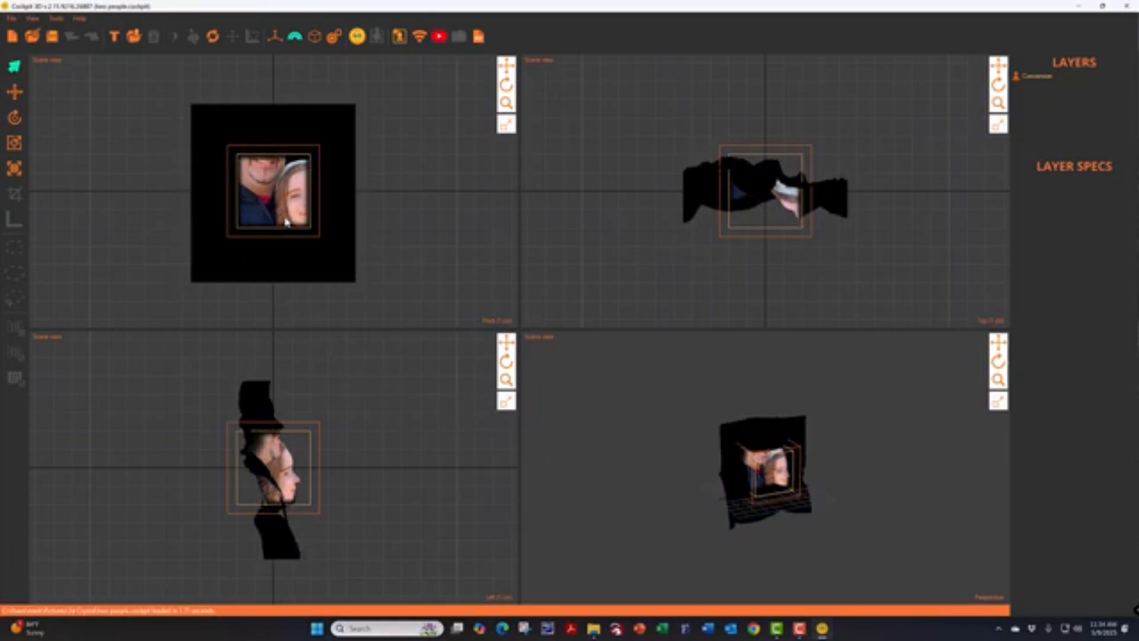
- Set the template's X, Y and Z margins to 3
left_click(315, 37)
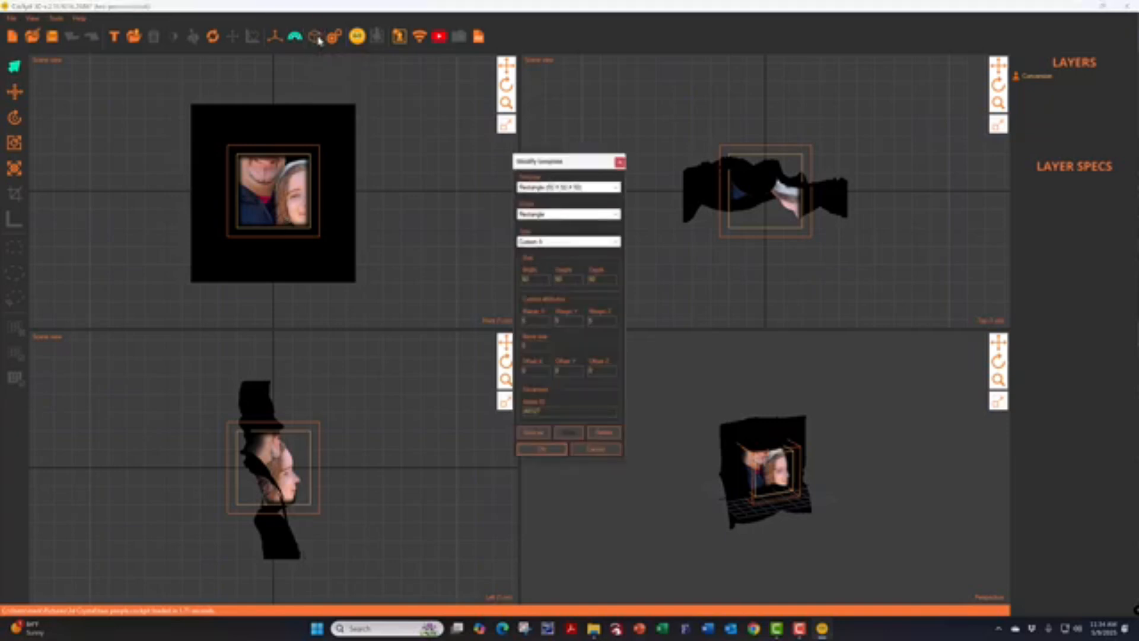
double_click(527, 322)
type("3")
left_click_drag(561, 320, 551, 324)
type("3")
double_click(590, 321)
type("3")
left_click(553, 452)
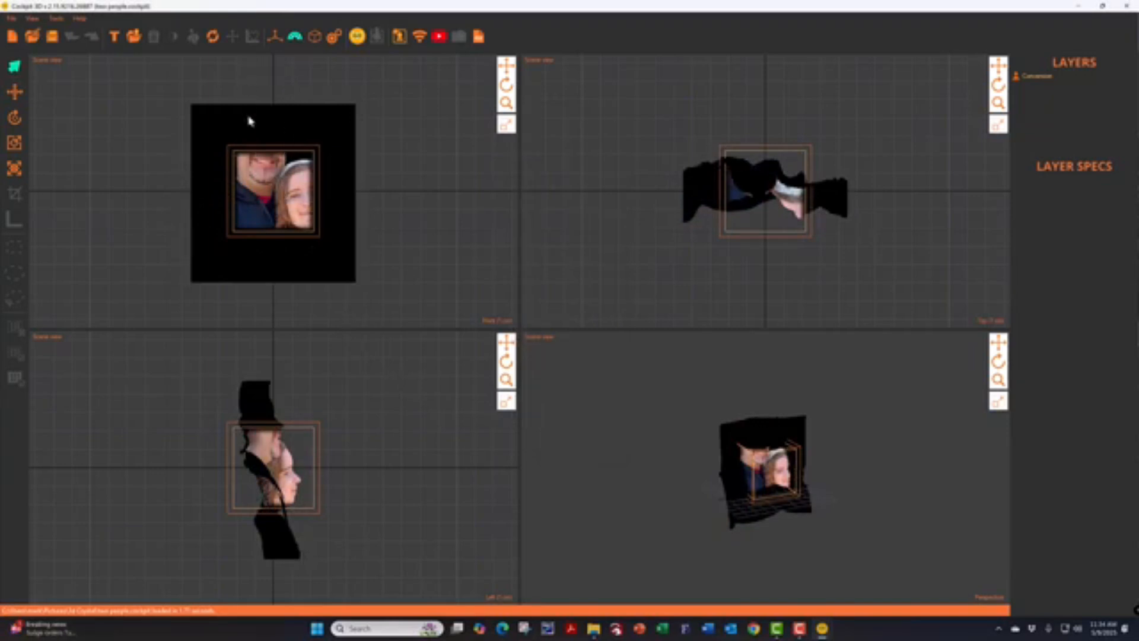
- Select the couple's conversion model, fit it to the template, and inspect it closely in the front and perspective views
left_click(282, 189)
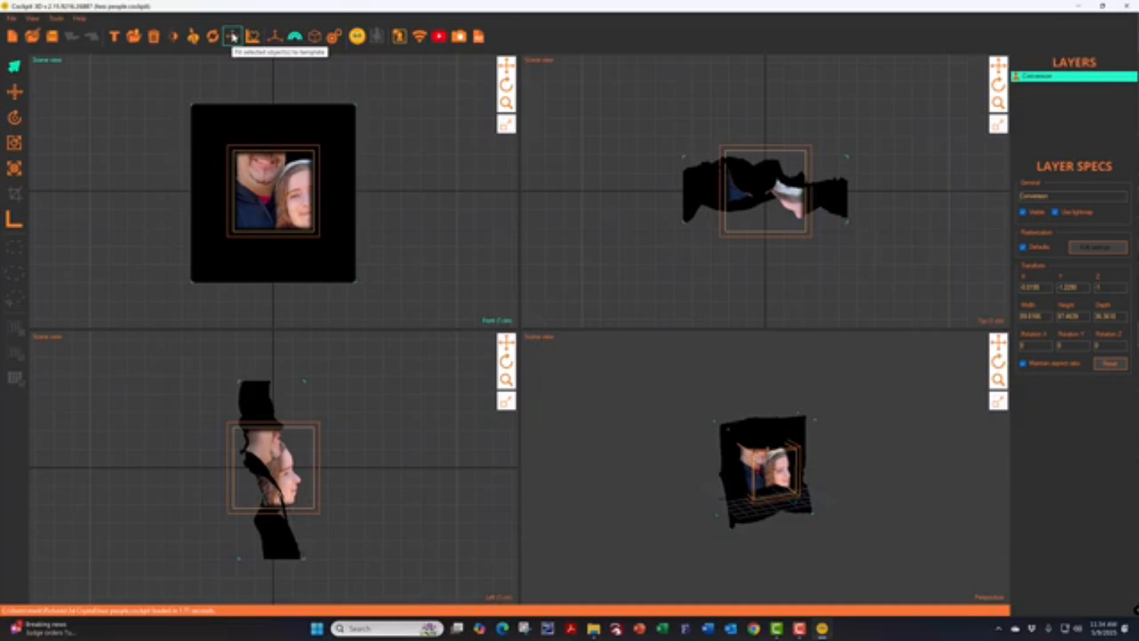
left_click(233, 37)
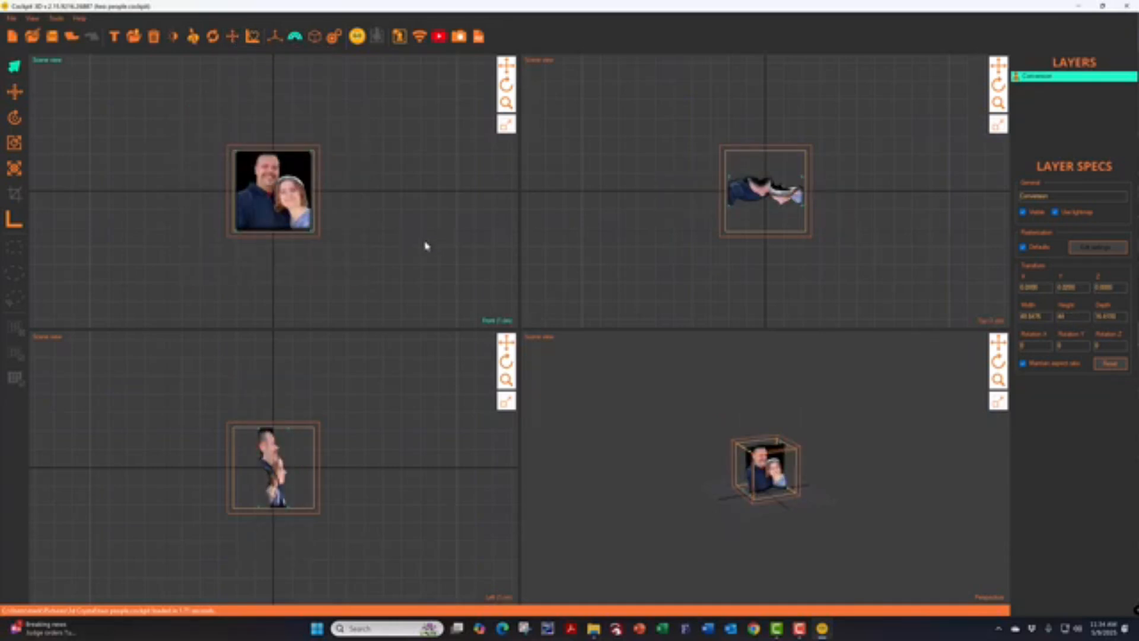
scroll(415, 247, "up", 1)
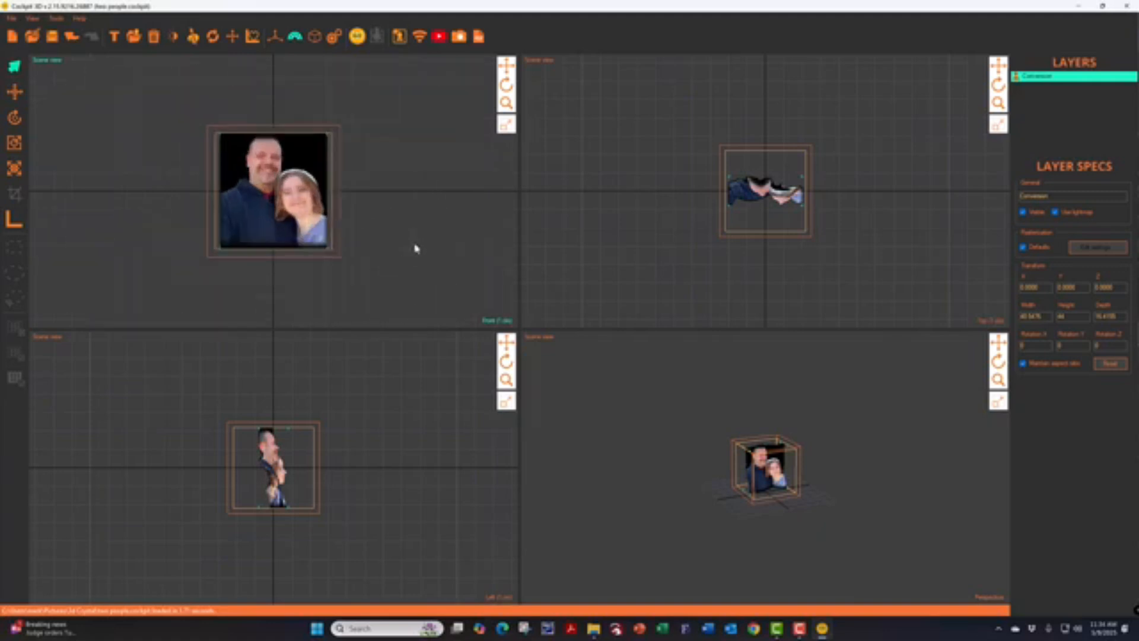
scroll(415, 248, "up", 1)
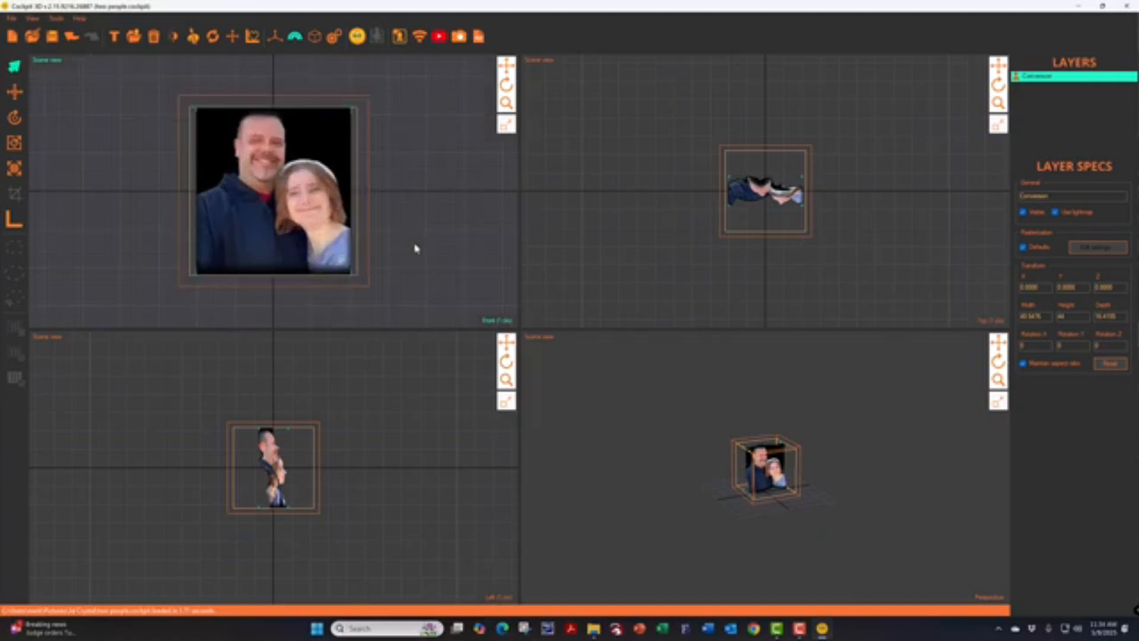
scroll(738, 426, "up", 4)
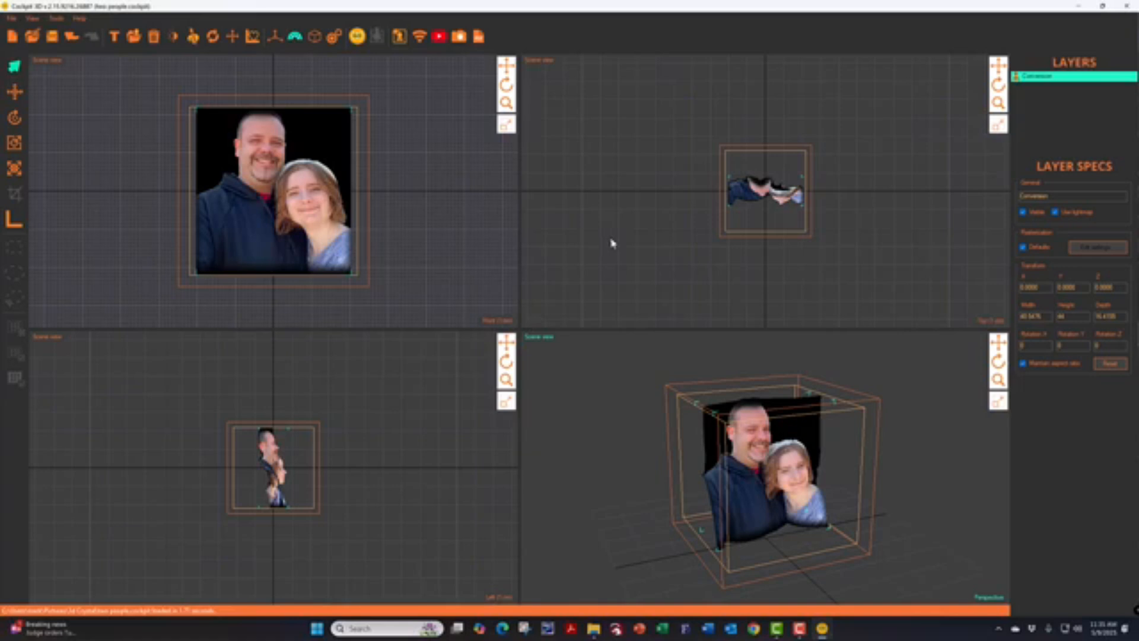
- Review and accept the active Custom A point cloud settings, and generate the point cloud preview
left_click(334, 37)
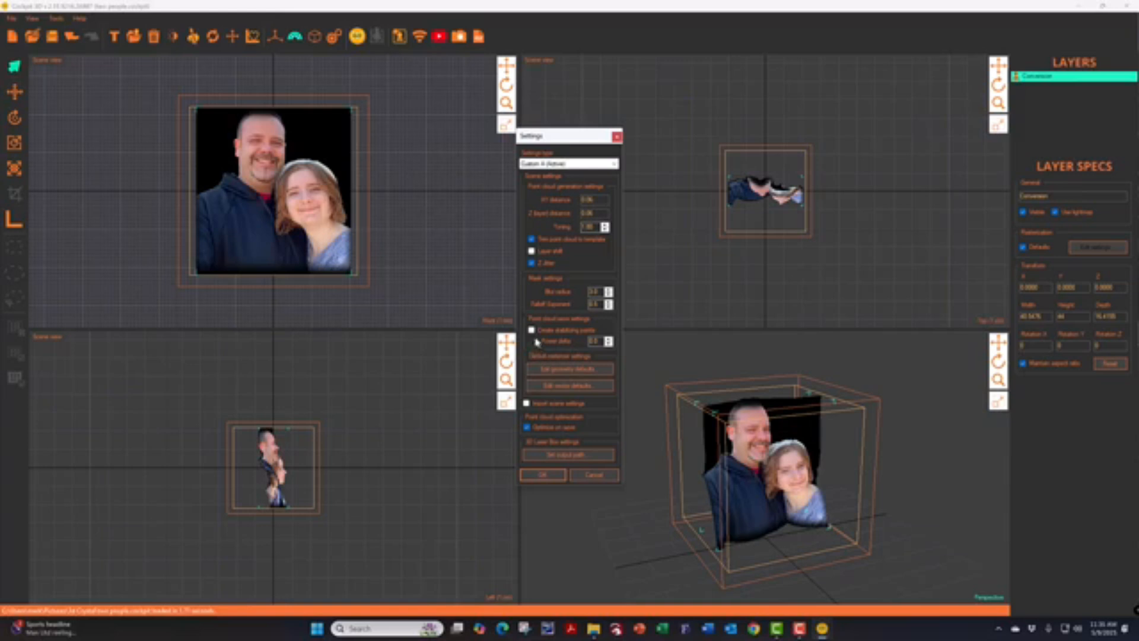
left_click(550, 477)
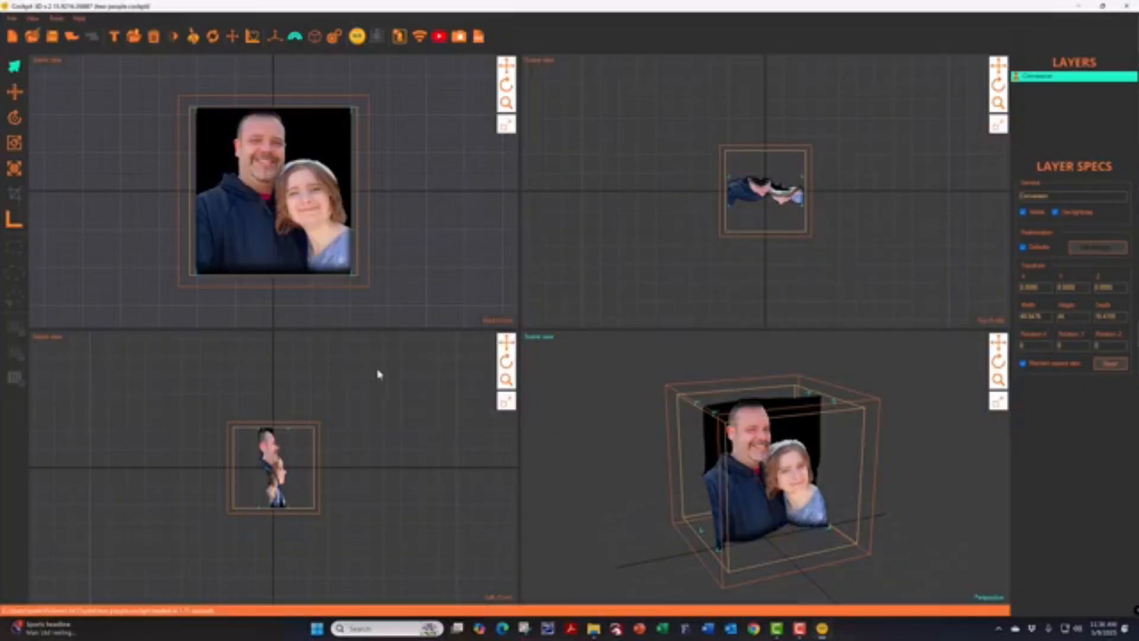
left_click(359, 39)
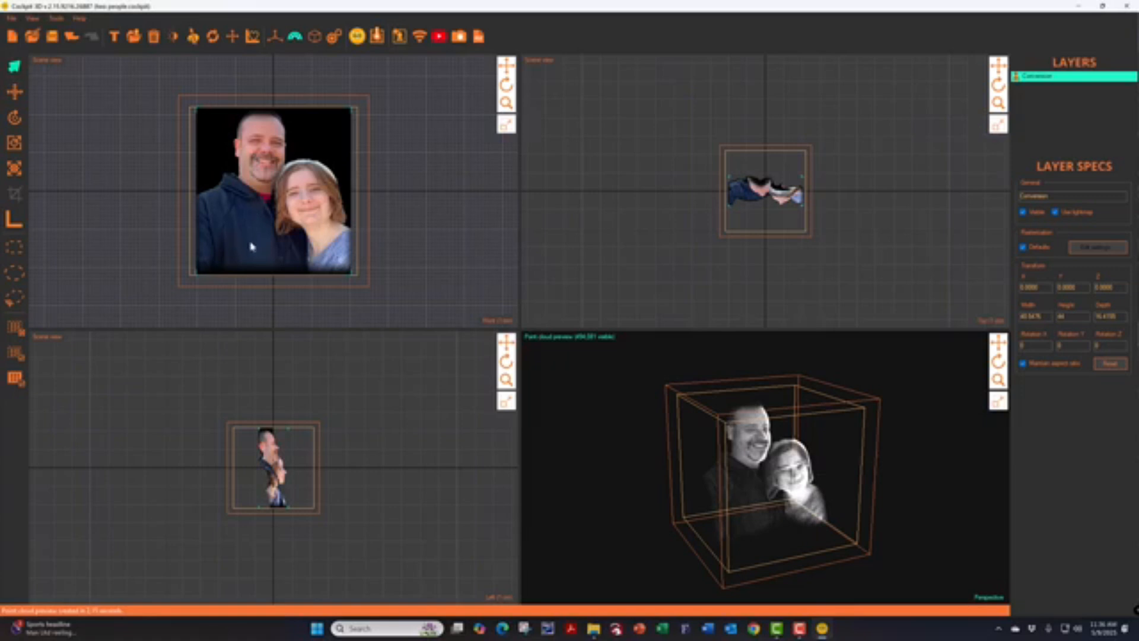
- Open the conversion's texture image in Photoshop and convert it to Grayscale, discarding the color information
left_click(194, 37)
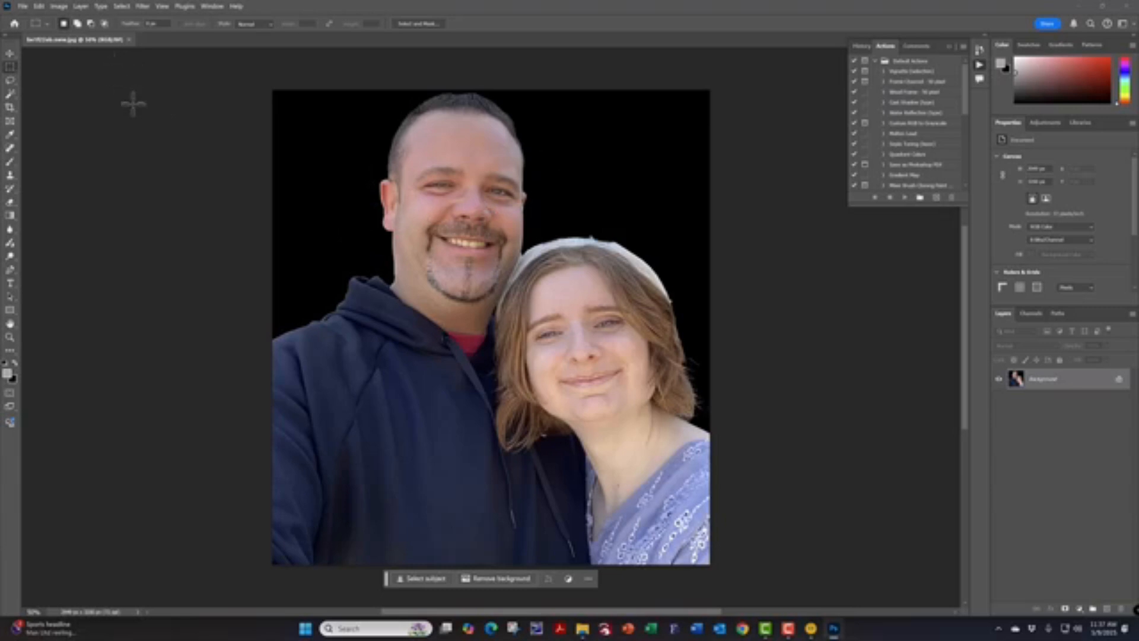
left_click(59, 7)
mouse_move(127, 20)
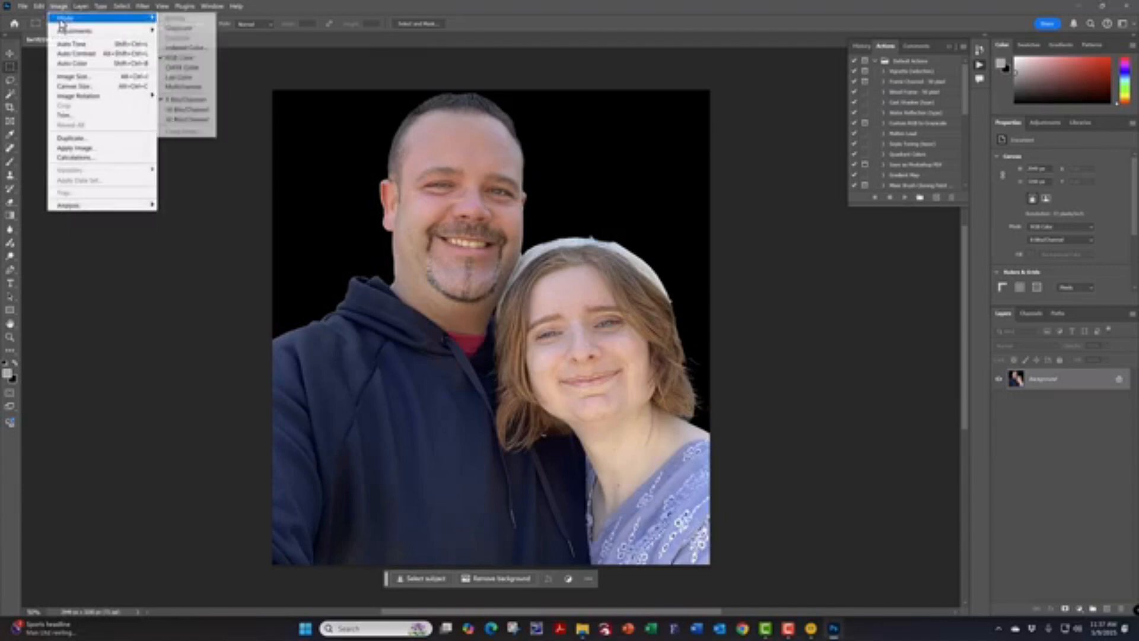
left_click(181, 28)
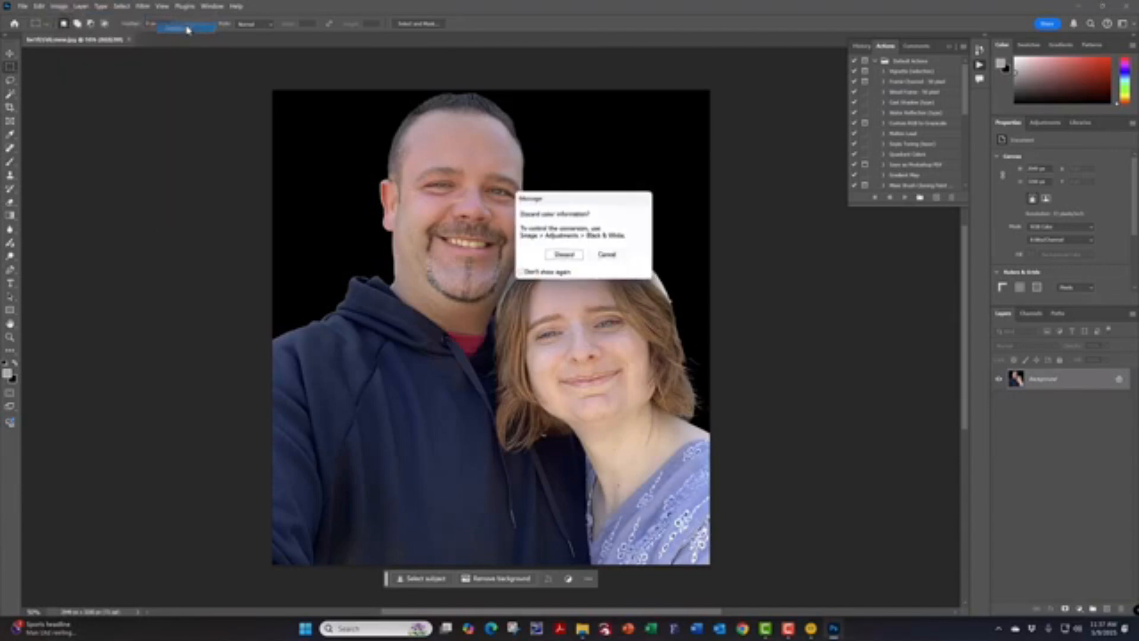
left_click(557, 262)
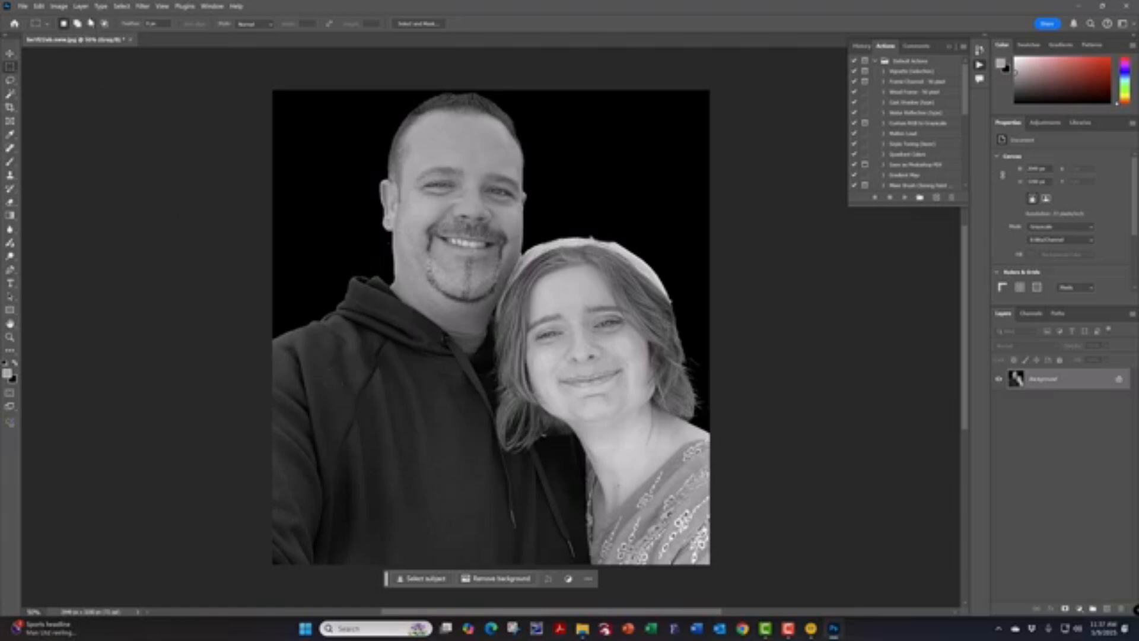
- Brighten the grayscale photo with a Curves adjustment, placing a point at about input 39 and output 25
left_click(81, 7)
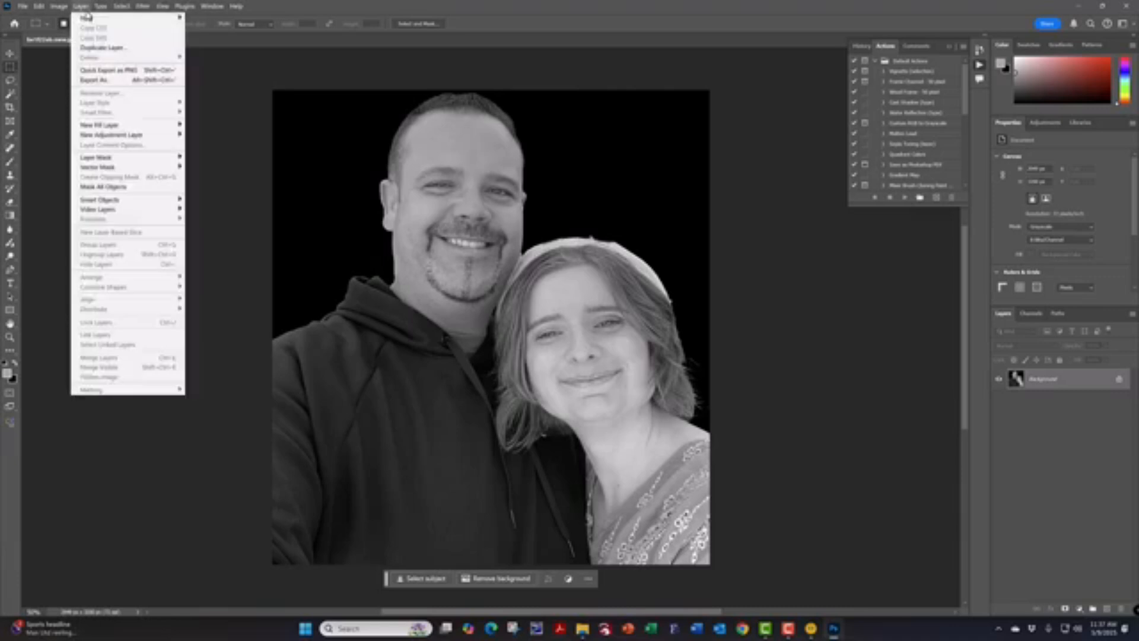
left_click(82, 6)
left_click(59, 6)
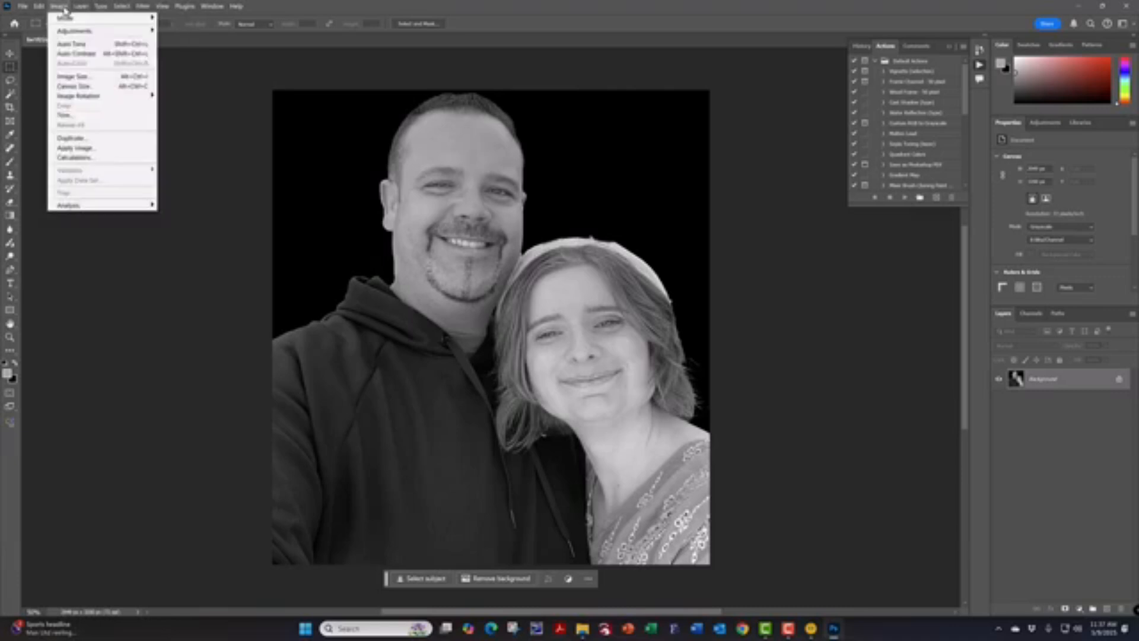
mouse_move(73, 31)
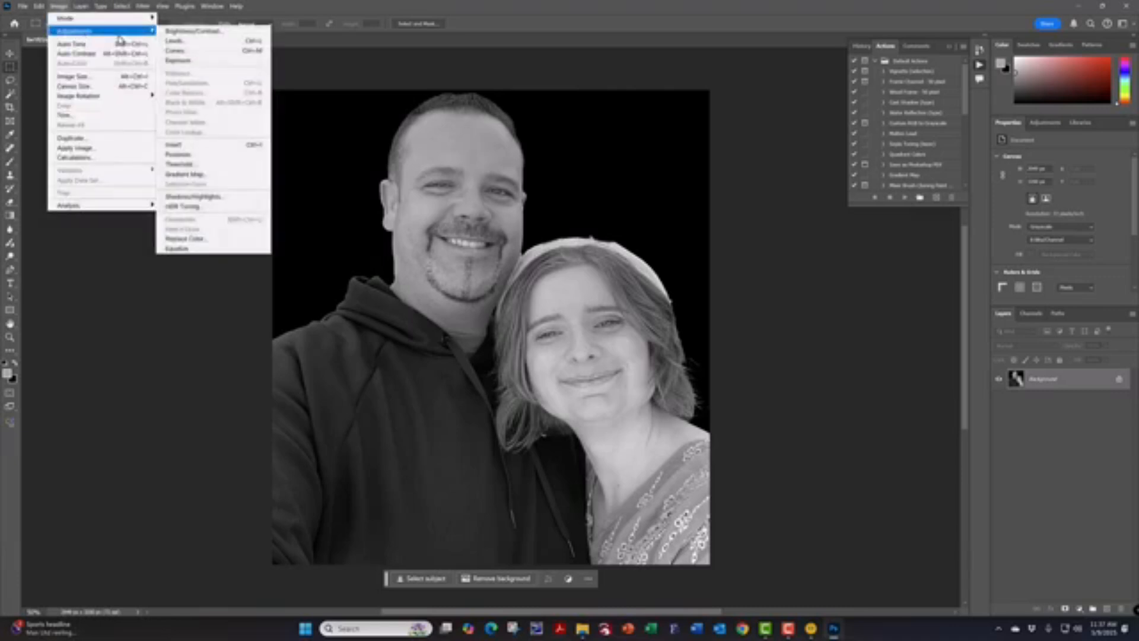
left_click(178, 51)
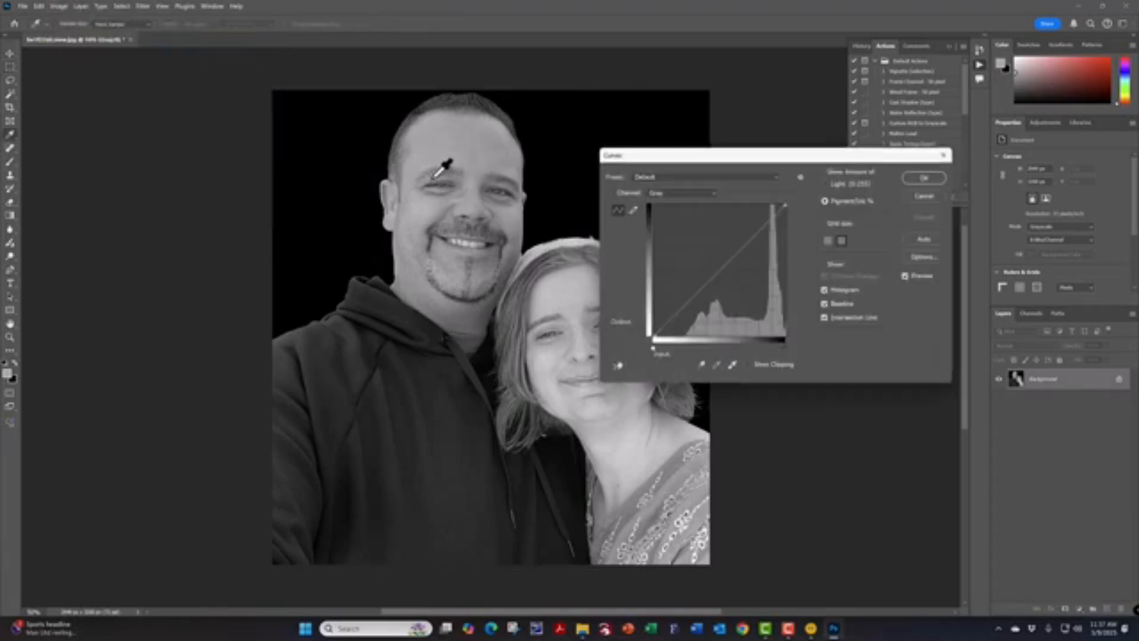
left_click_drag(715, 276, 706, 304)
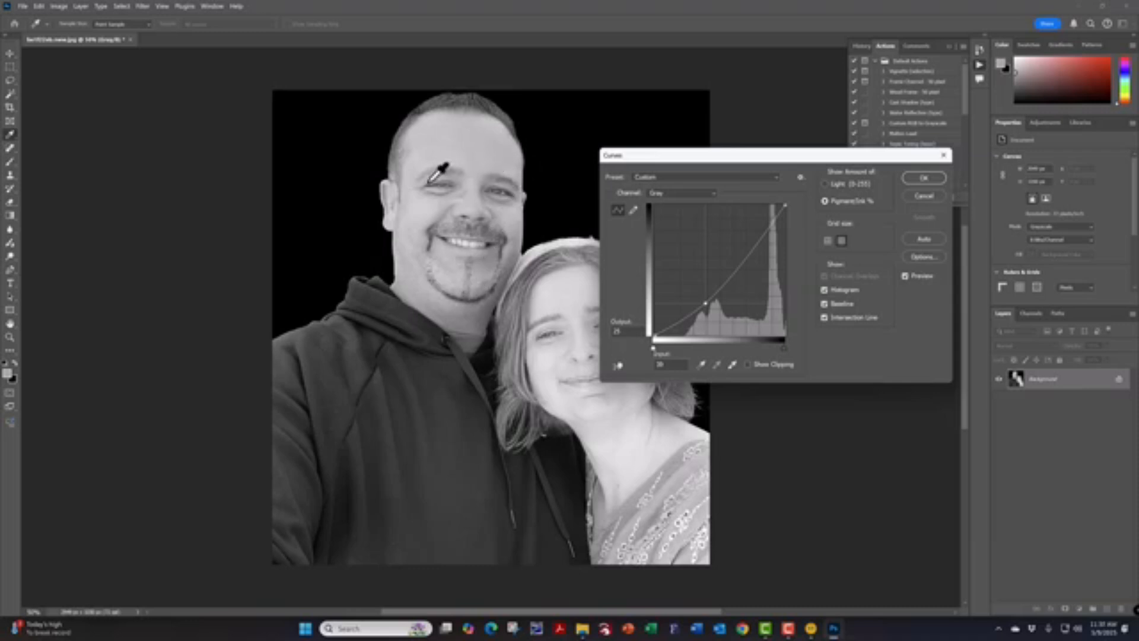
left_click(924, 178)
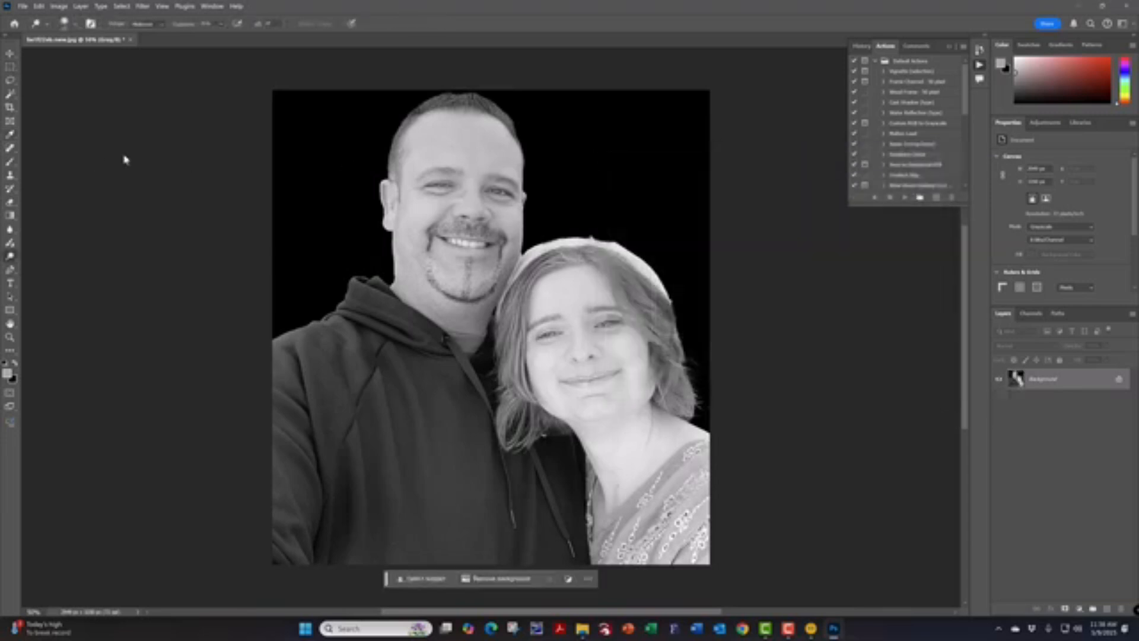
- Save the brightened photo over the original as a maximum-quality progressive JPEG and close Photoshop
left_click(24, 7)
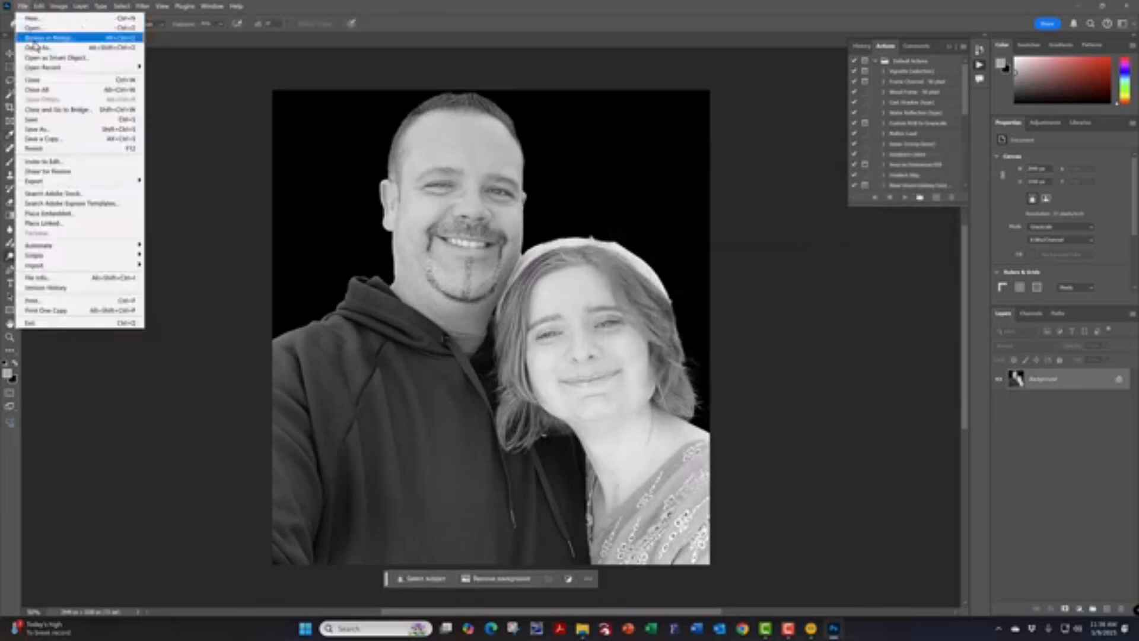
left_click(45, 119)
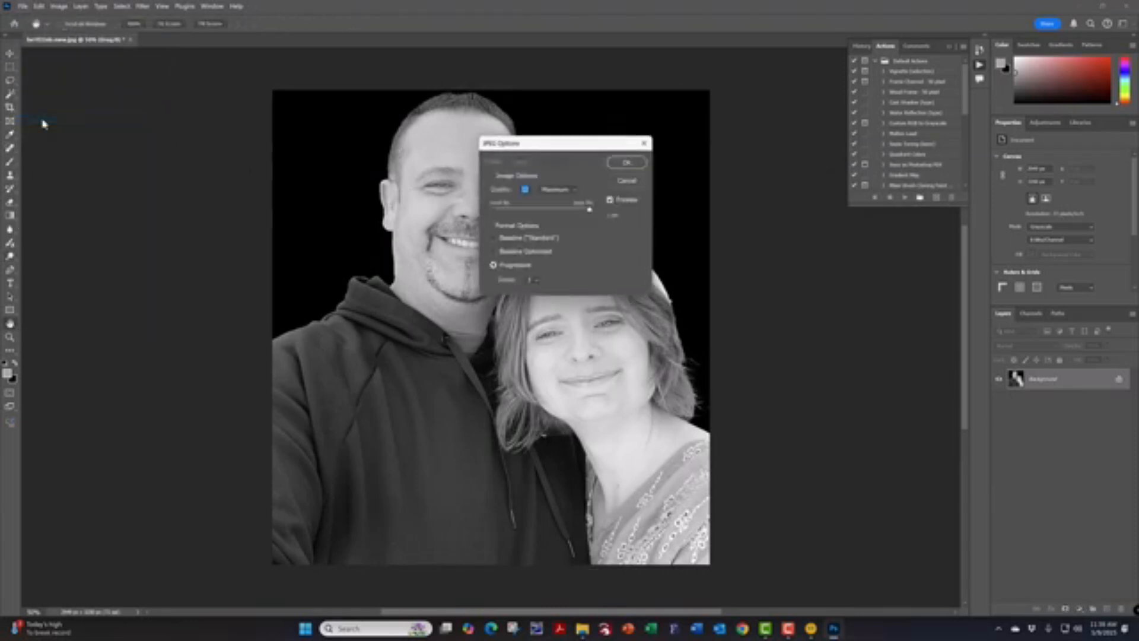
left_click(639, 165)
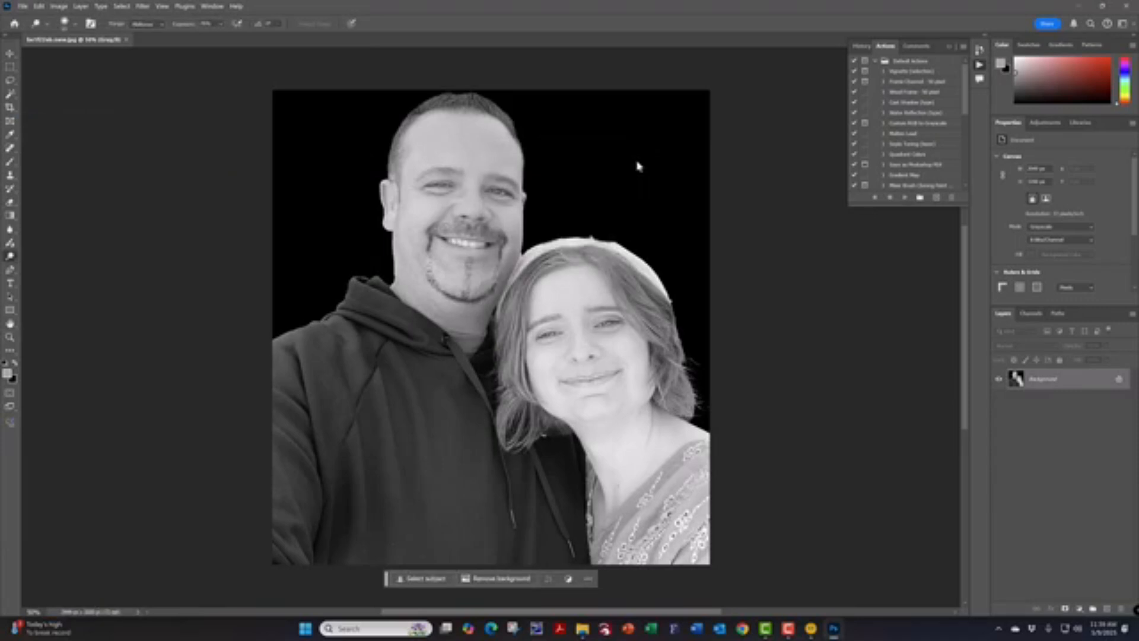
left_click(1130, 7)
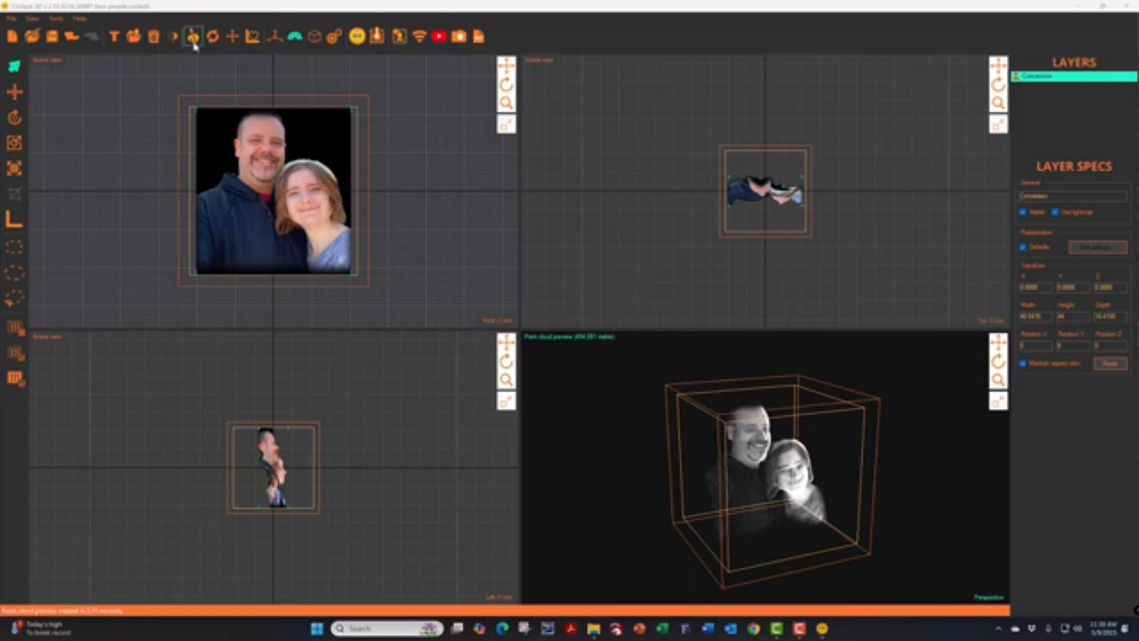
- Reload the edited texture in the Cockpit 3D scene, regenerate the point cloud preview, and inspect it from nearly straight on
left_click(213, 40)
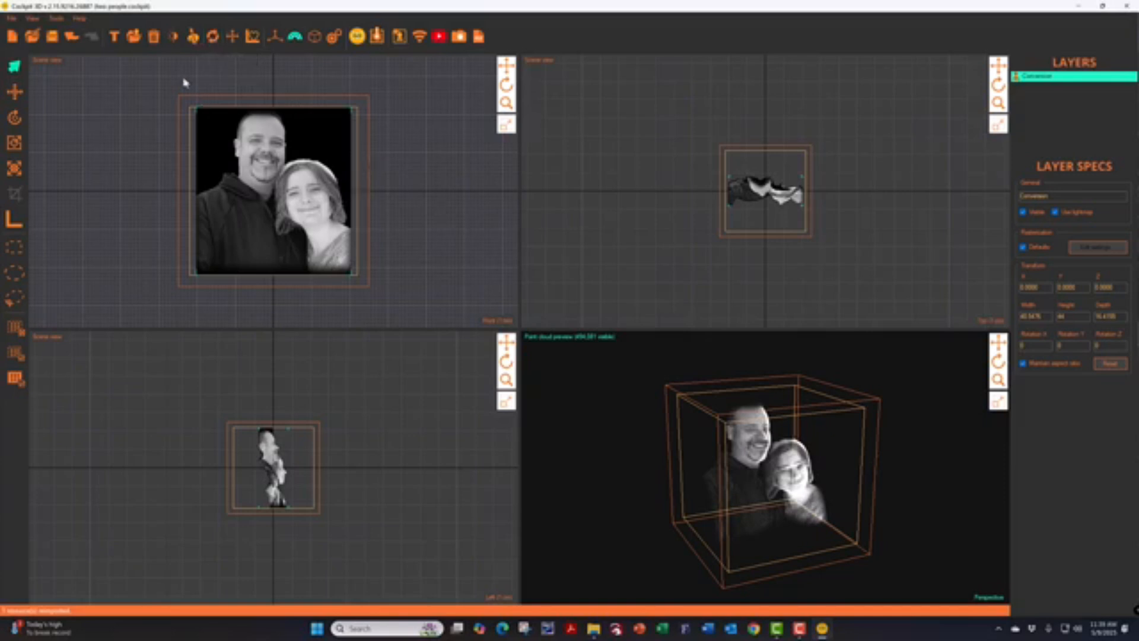
left_click(356, 37)
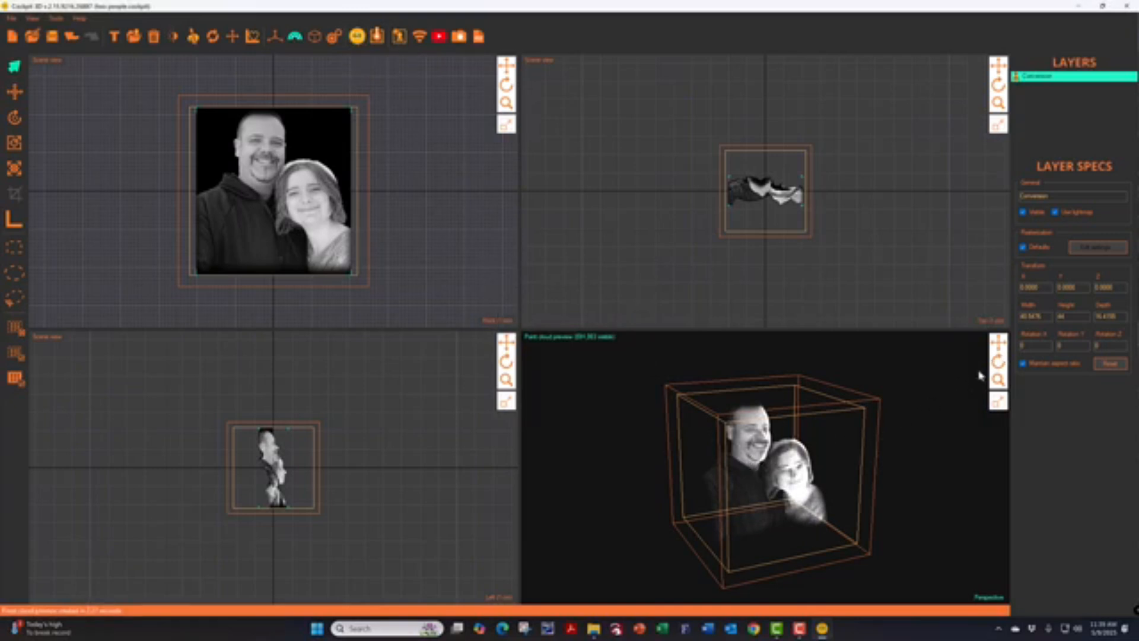
left_click_drag(998, 361, 971, 363)
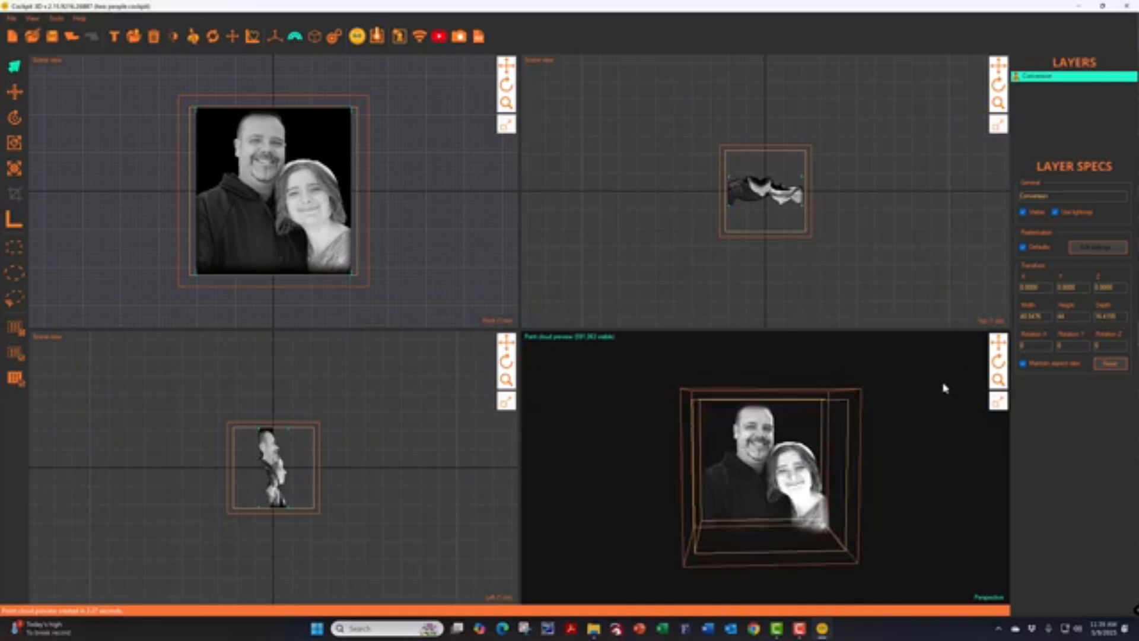
scroll(945, 398, "up", 3)
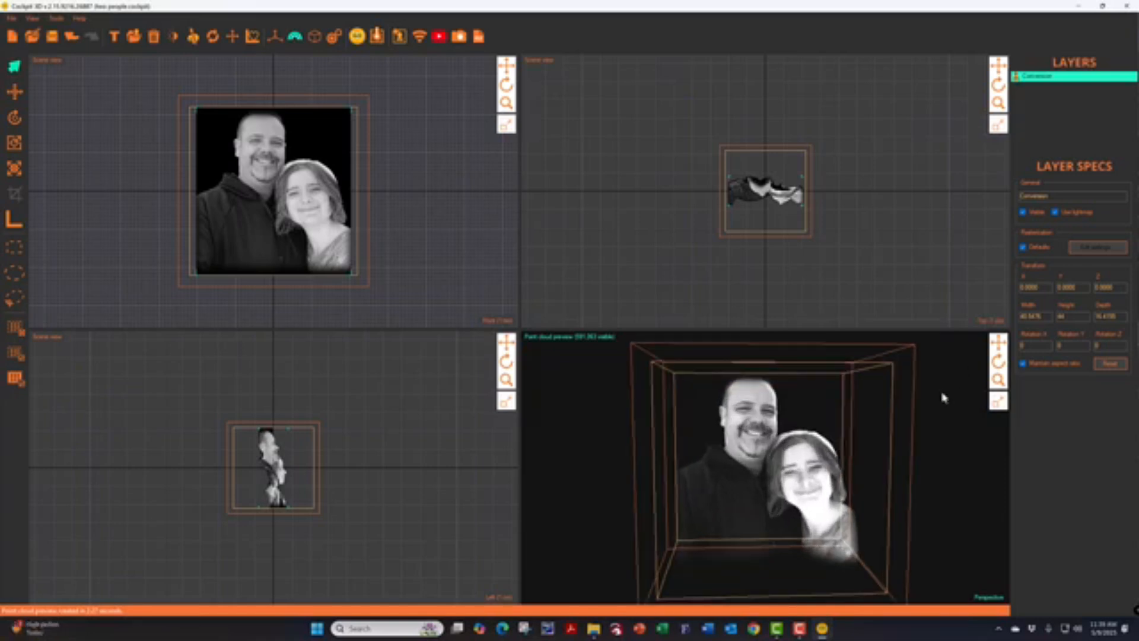
- Export the point cloud as a DXF file named "two people" in the 3d Crystal folder
scroll(943, 398, "up", 2)
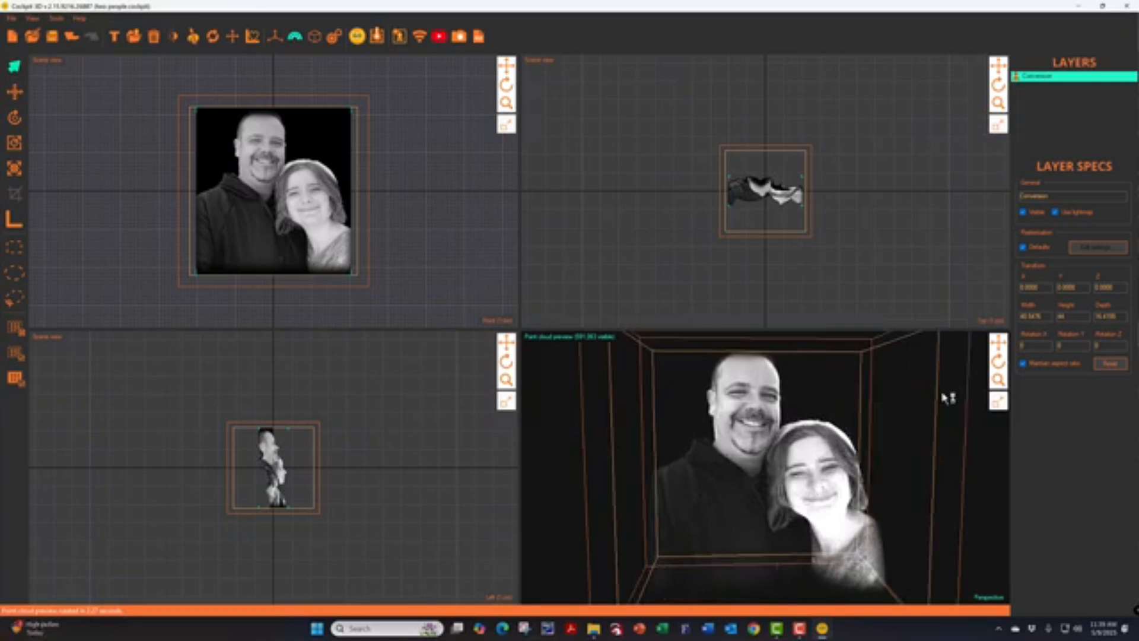
scroll(945, 398, "down", 2)
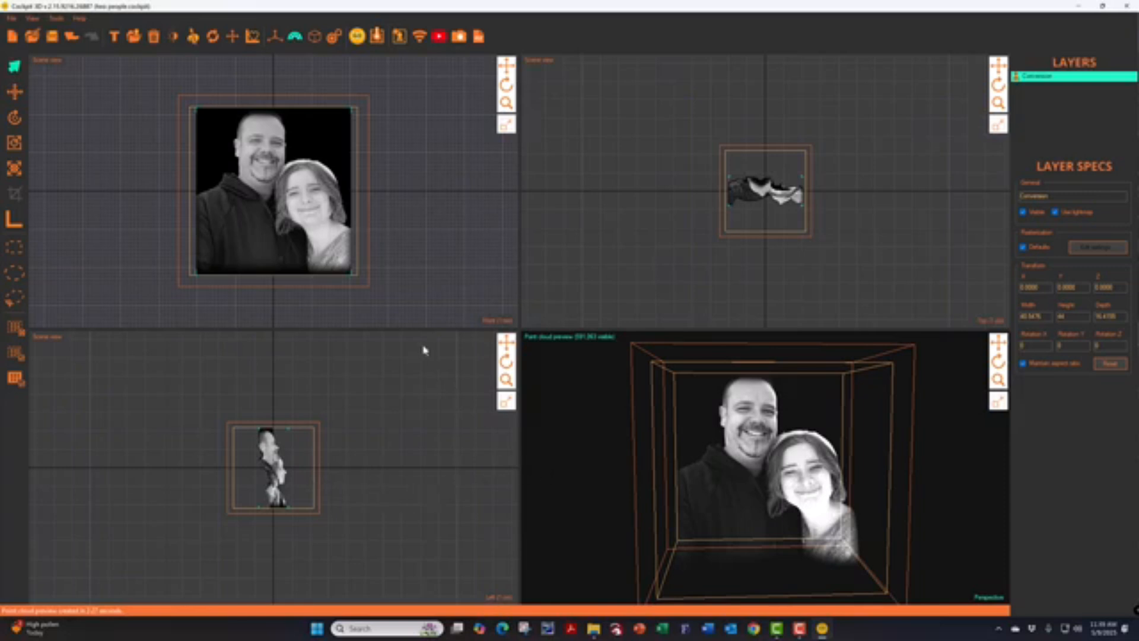
left_click(376, 37)
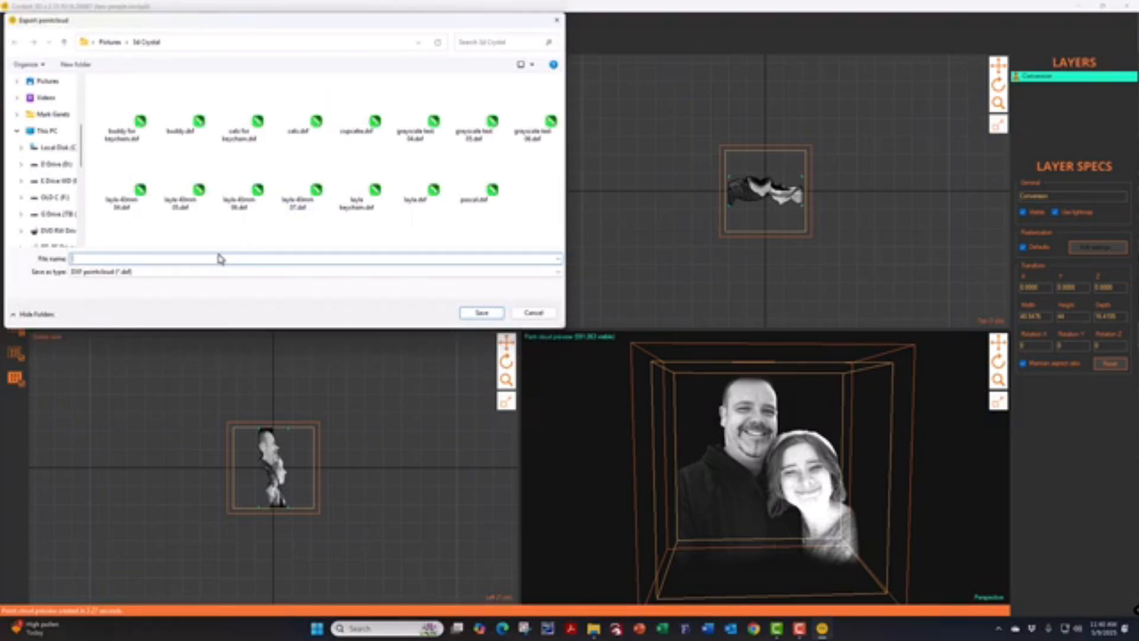
type("two pe")
type("ople")
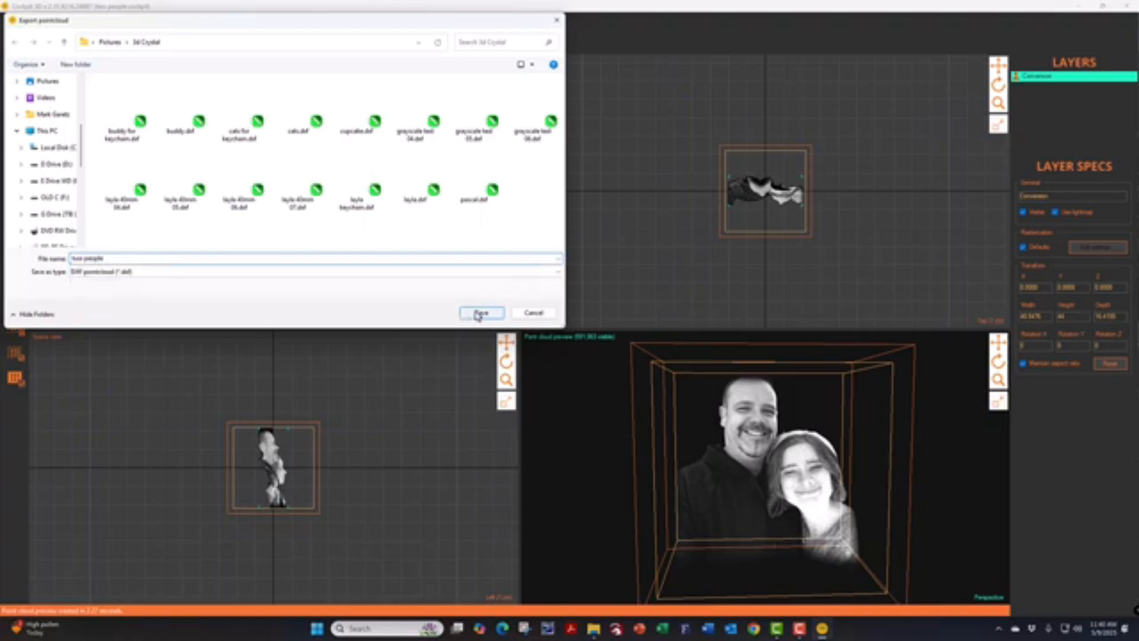
left_click(479, 314)
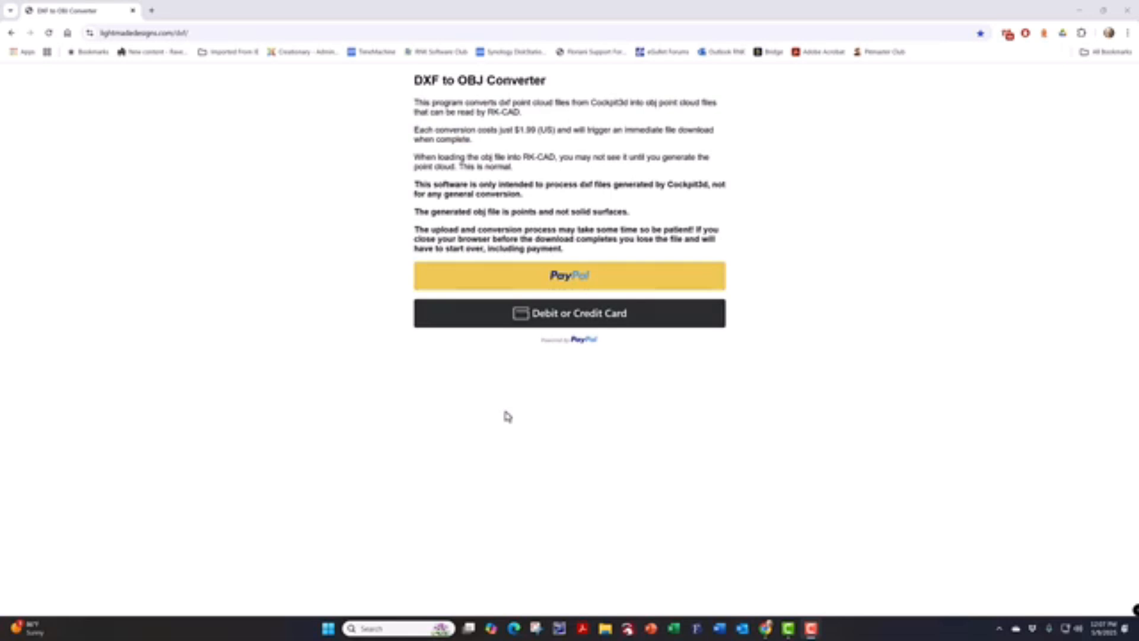
- On the DXF to OBJ Converter web page, pay the $1.99 fee by debit or credit card, filling in the card number and billing details
left_click(576, 320)
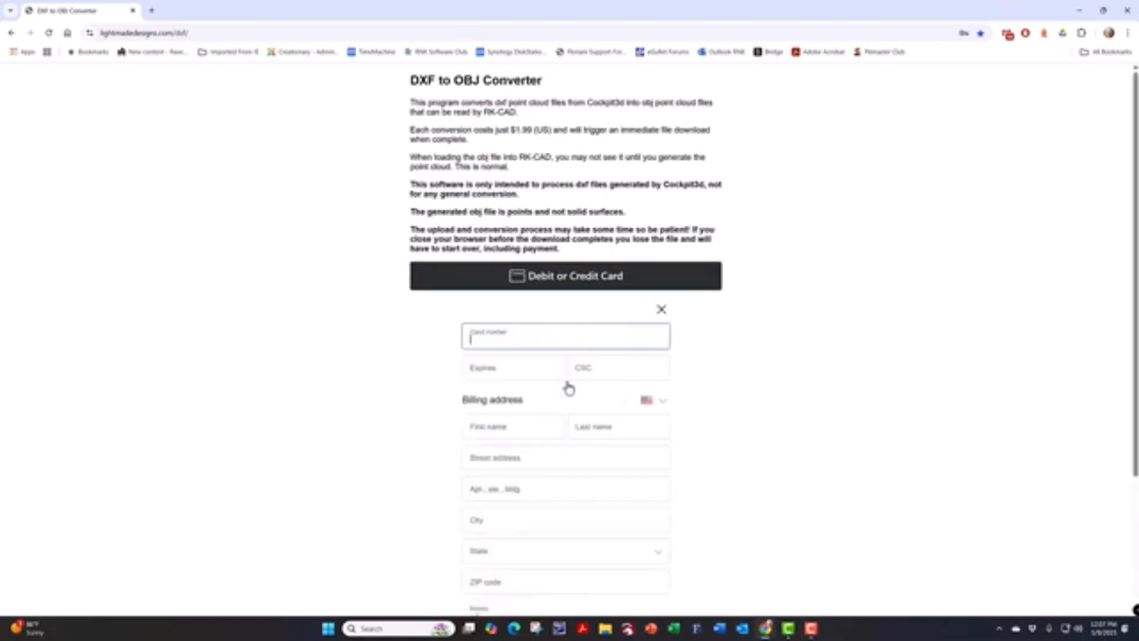
scroll(564, 439, "down", 3)
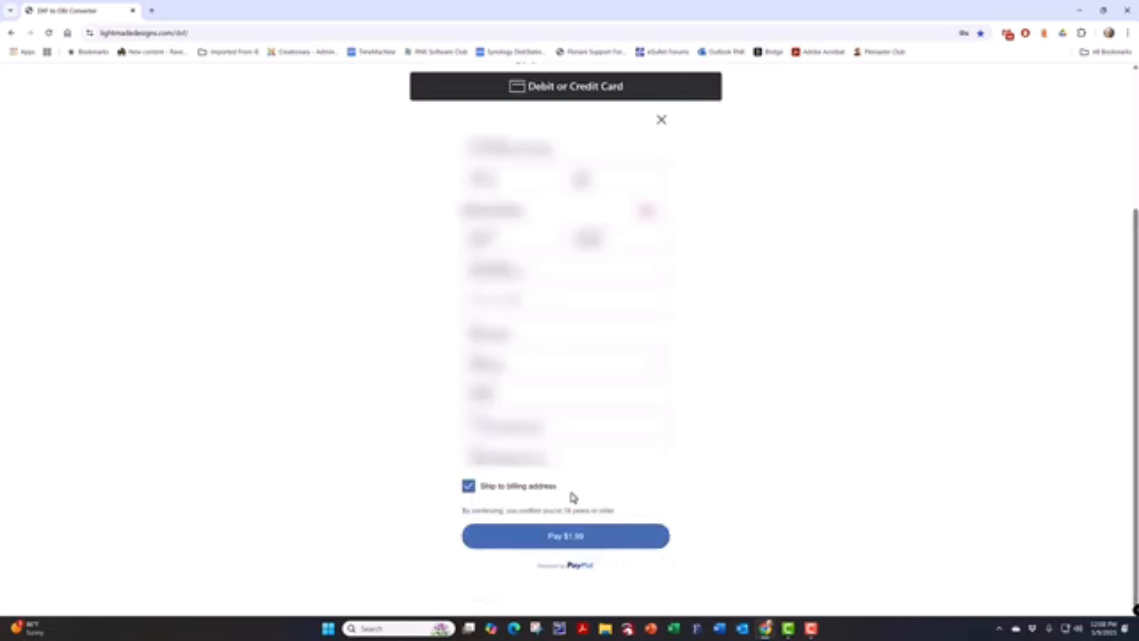
left_click(573, 543)
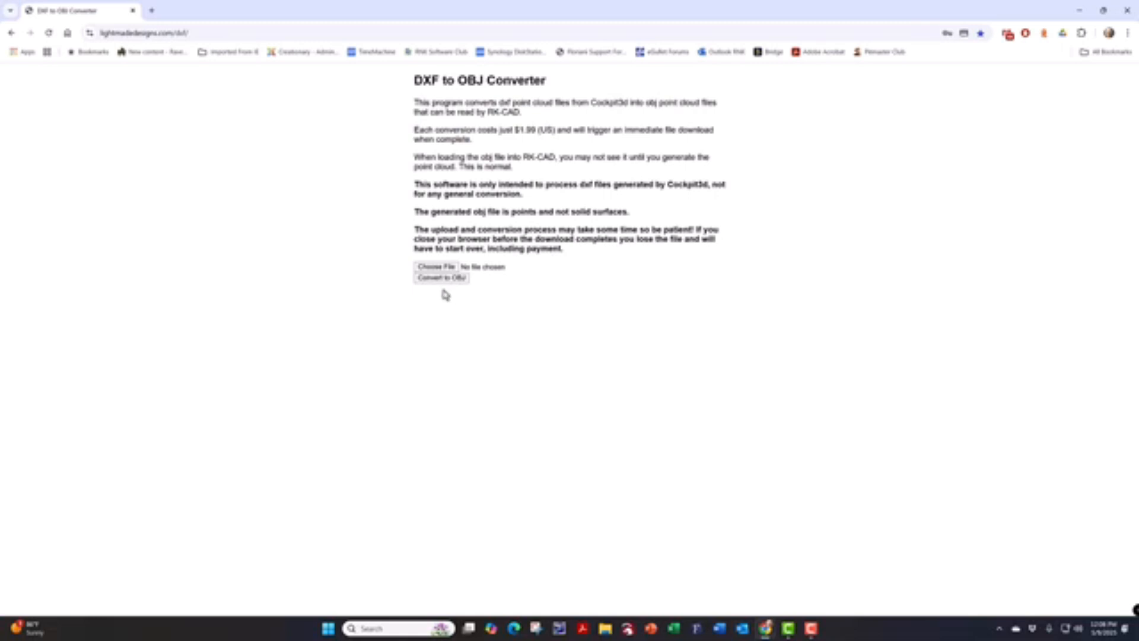
- Upload two people.dxf to the converter and convert it to OBJ
left_click(446, 268)
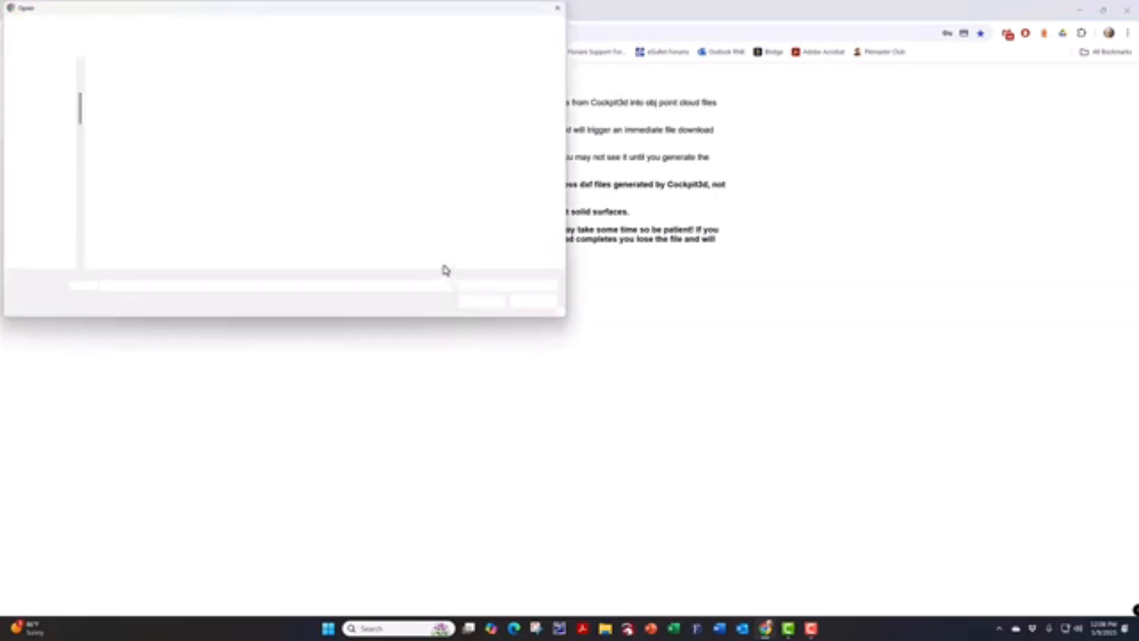
left_click(528, 191)
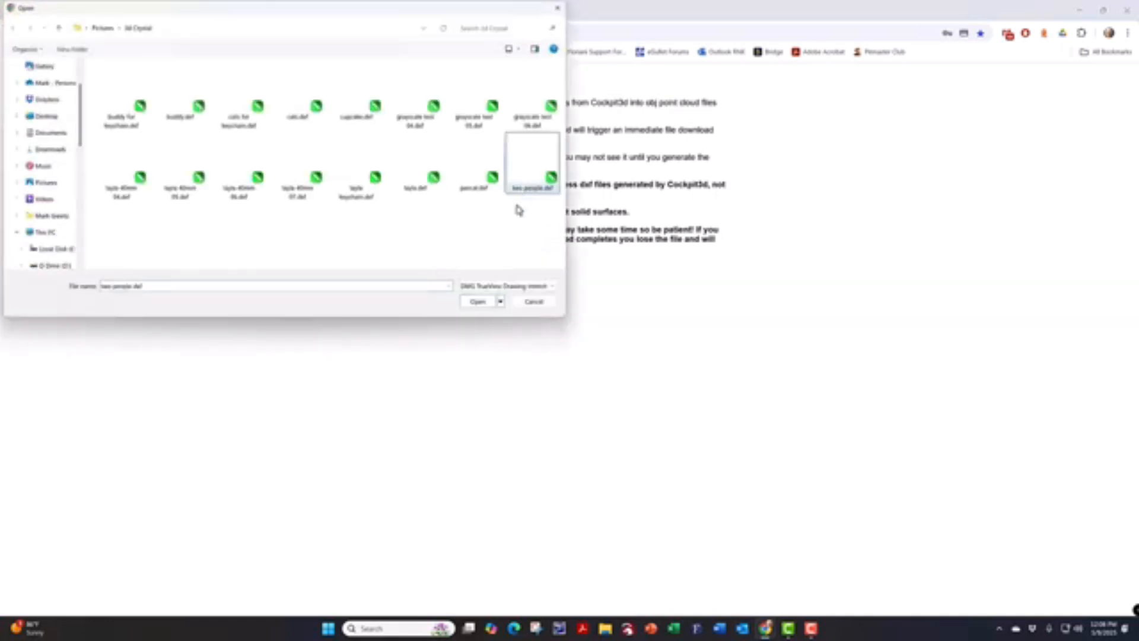
left_click(479, 301)
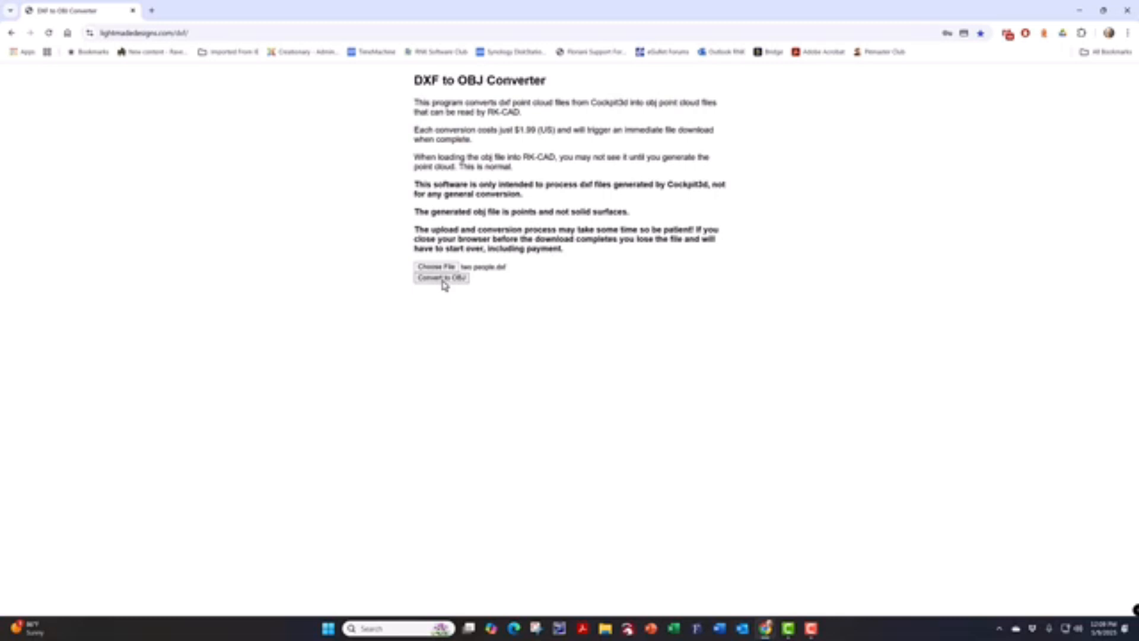
left_click(442, 279)
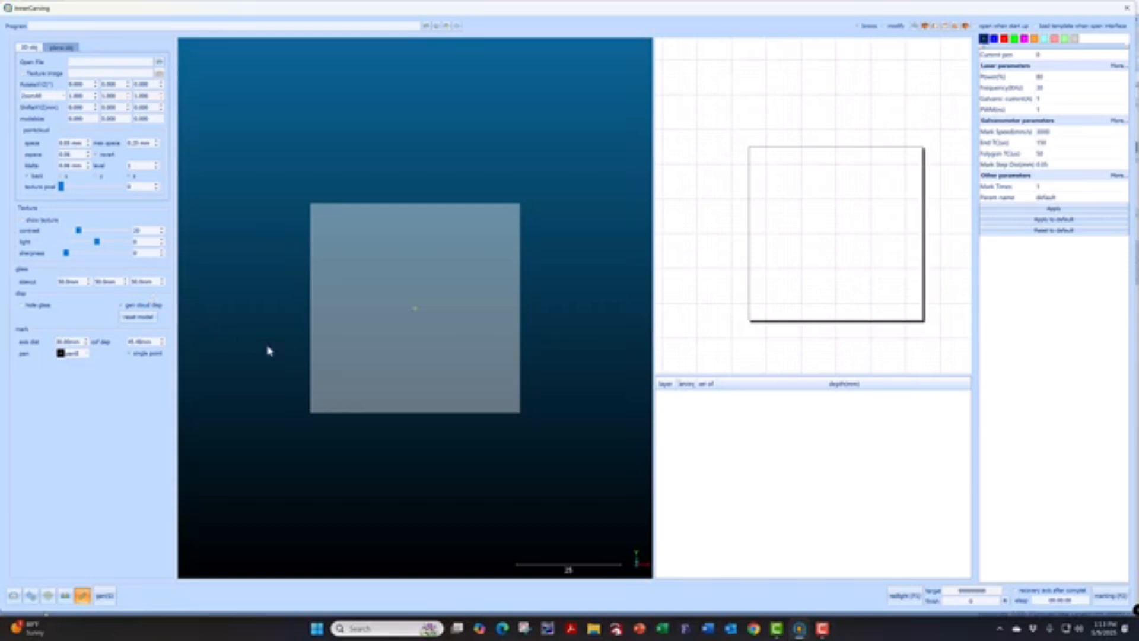
- In InnerCarving, load two people.obj from the 3d Models folder of the personal cloud drive as the 3D object
left_click(159, 63)
scroll(44, 157, "up", 5)
scroll(45, 157, "up", 3)
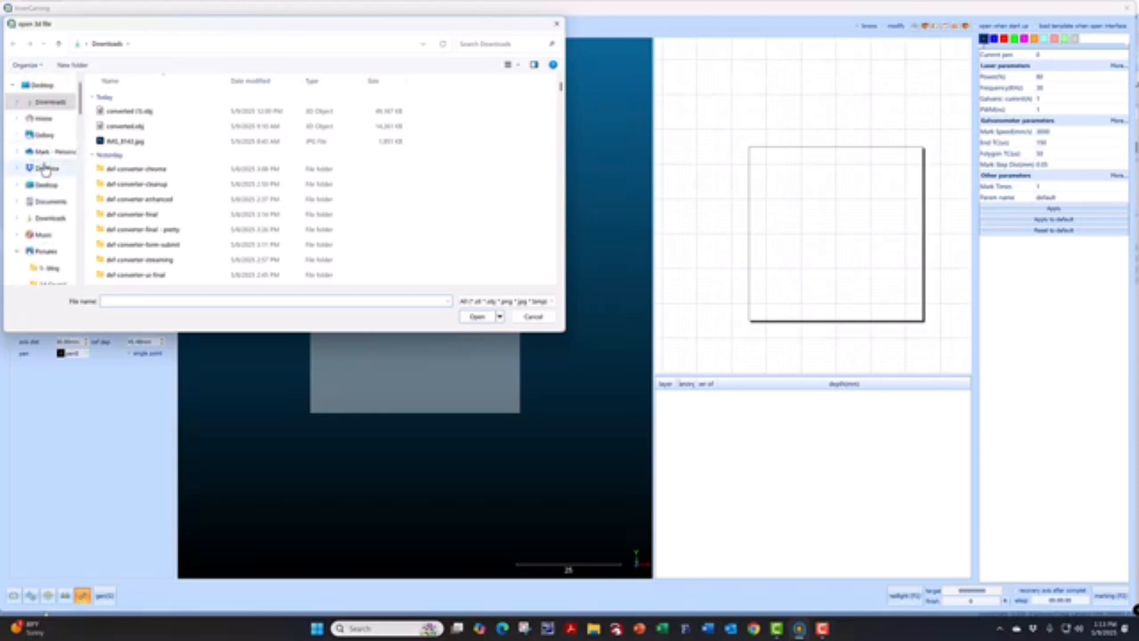
left_click(48, 153)
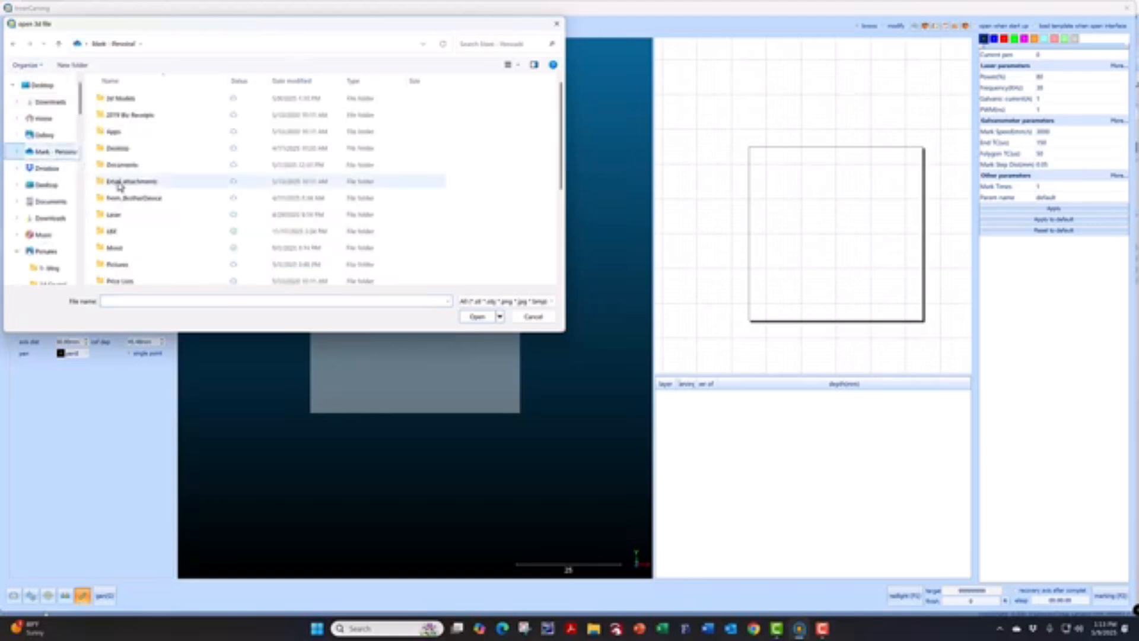
double_click(116, 98)
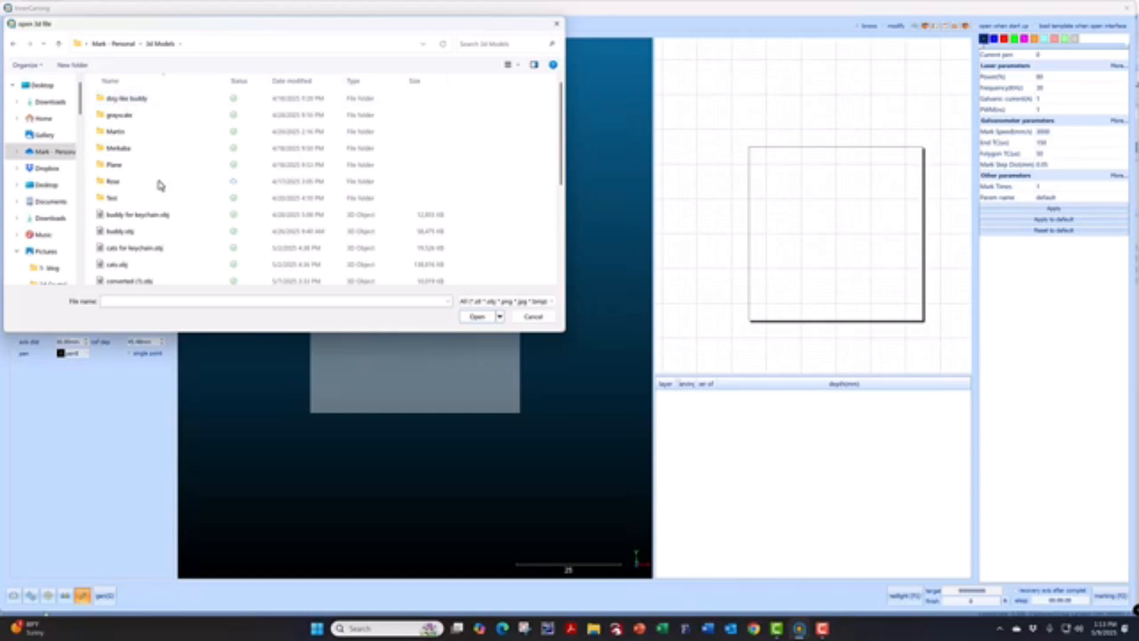
scroll(162, 192, "down", 3)
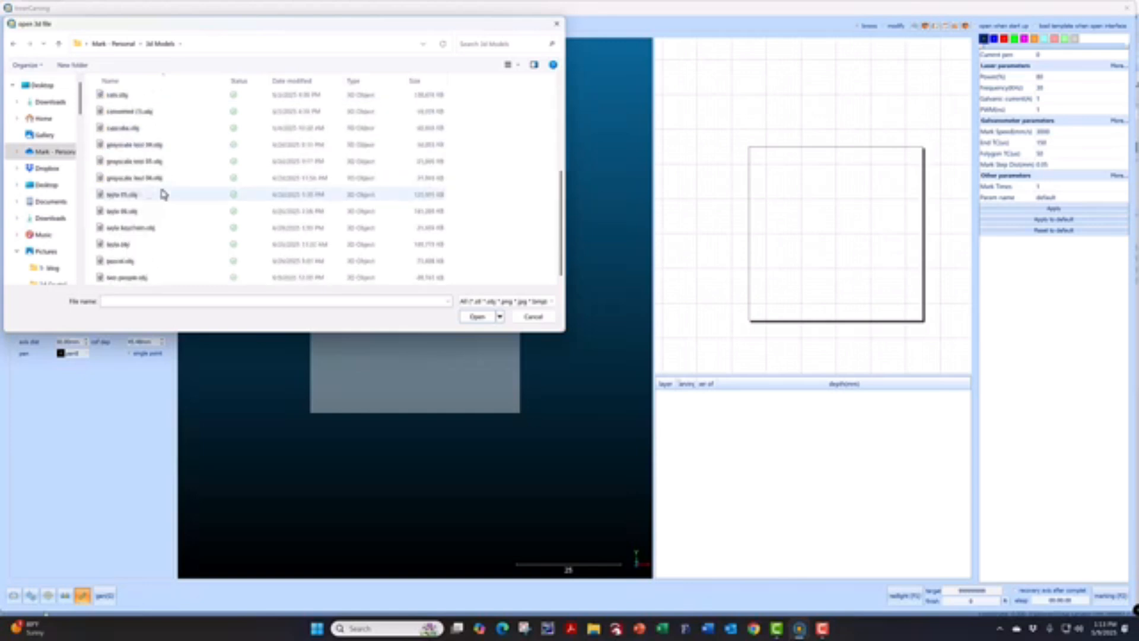
left_click(118, 283)
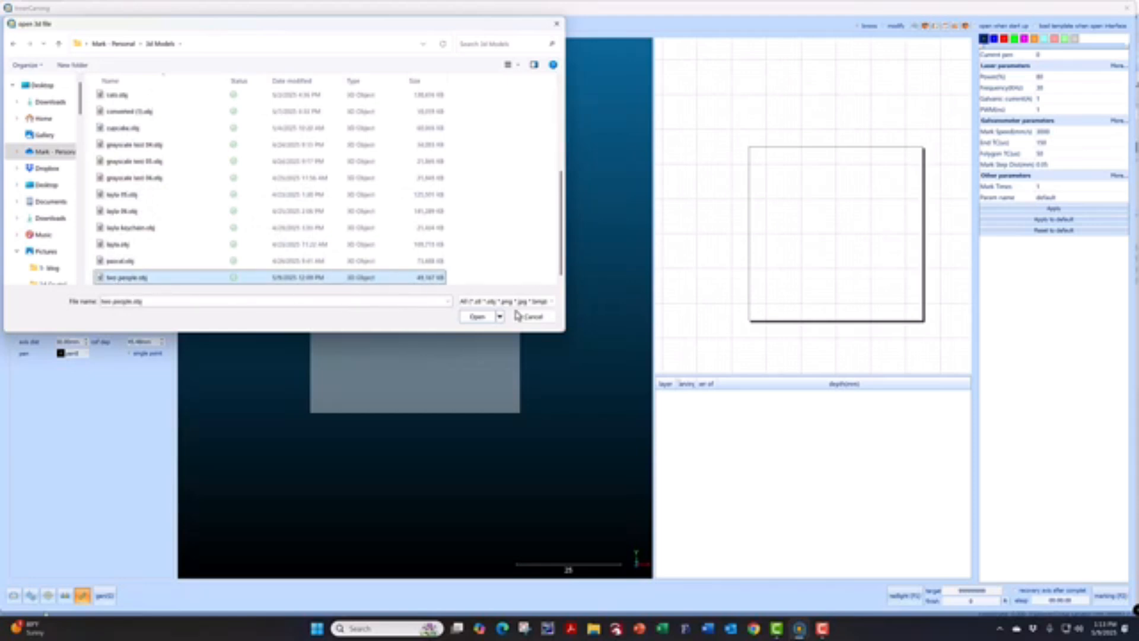
left_click(484, 319)
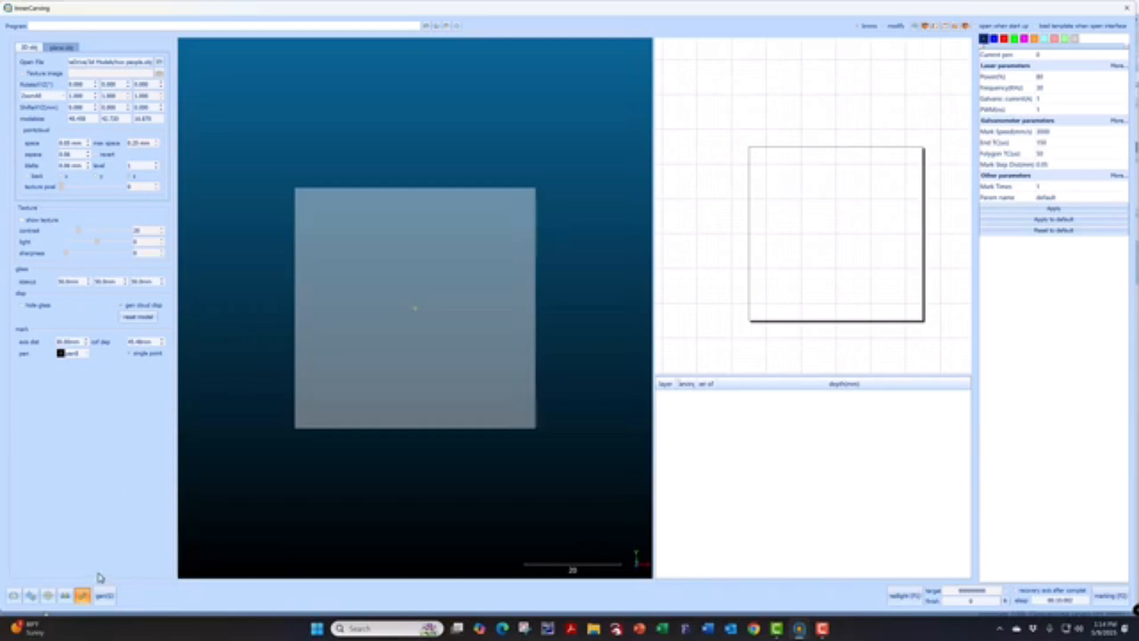
- Generate the model's point cloud, raise the pointcloud level to 2, regenerate it, and inspect the two figures inside the glass block
left_click(105, 597)
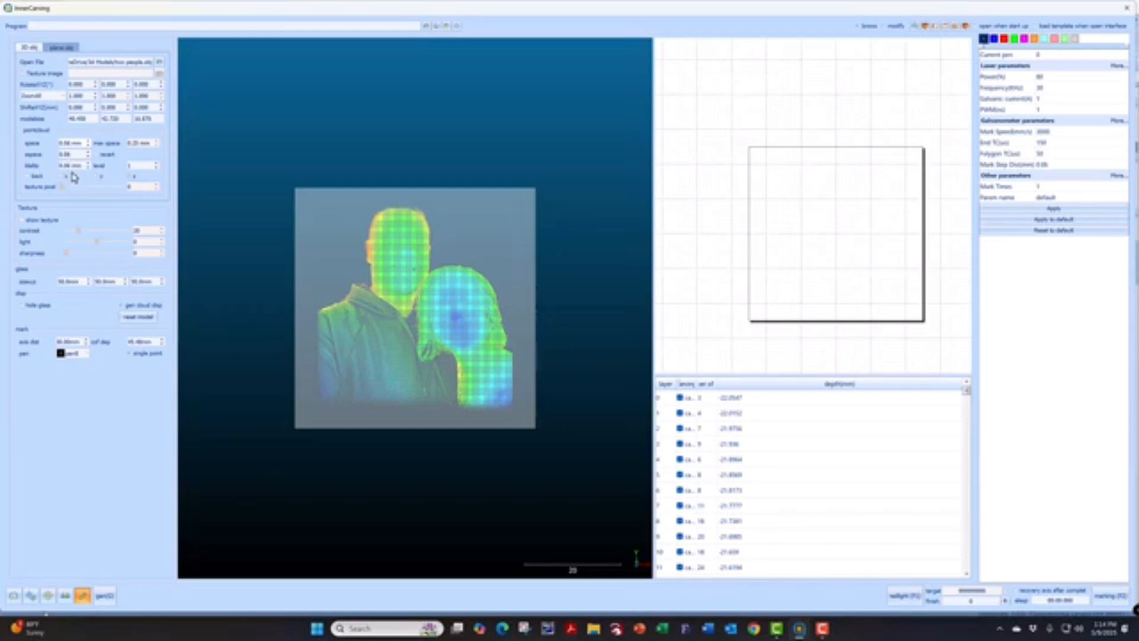
left_click(157, 164)
left_click(105, 596)
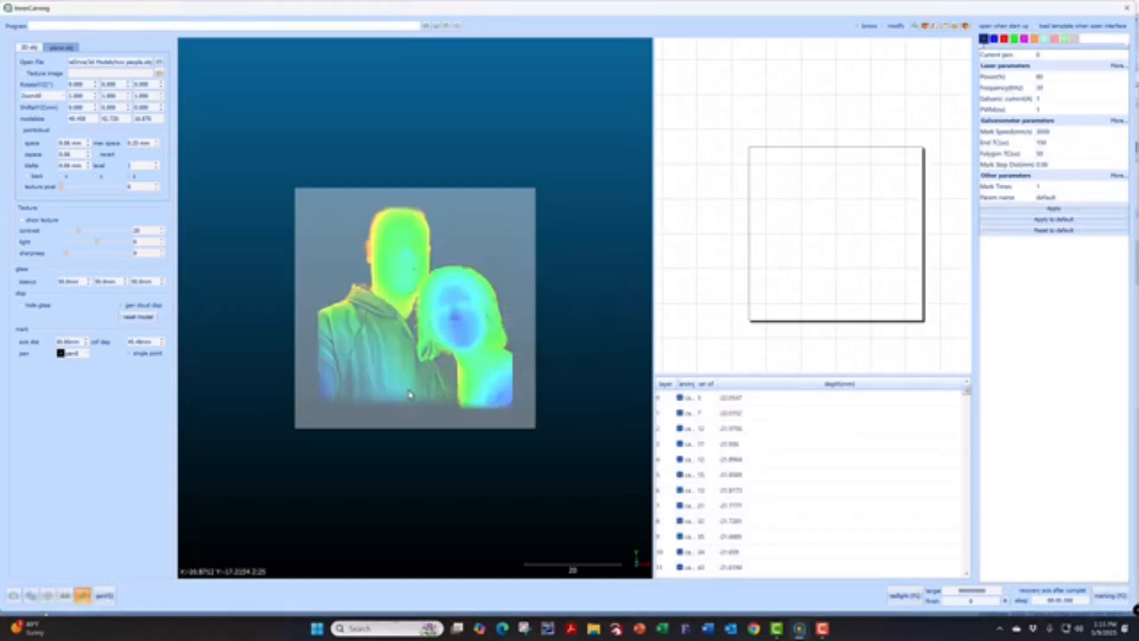
scroll(427, 367, "down", 1)
scroll(427, 366, "down", 1)
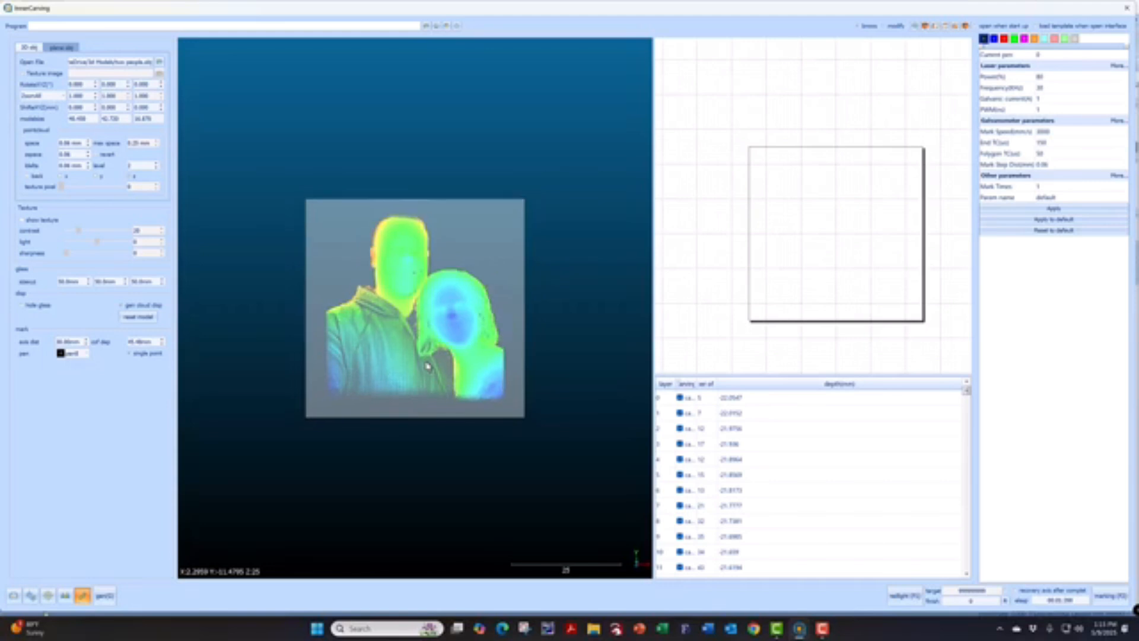
scroll(427, 366, "up", 2)
scroll(427, 366, "up", 1)
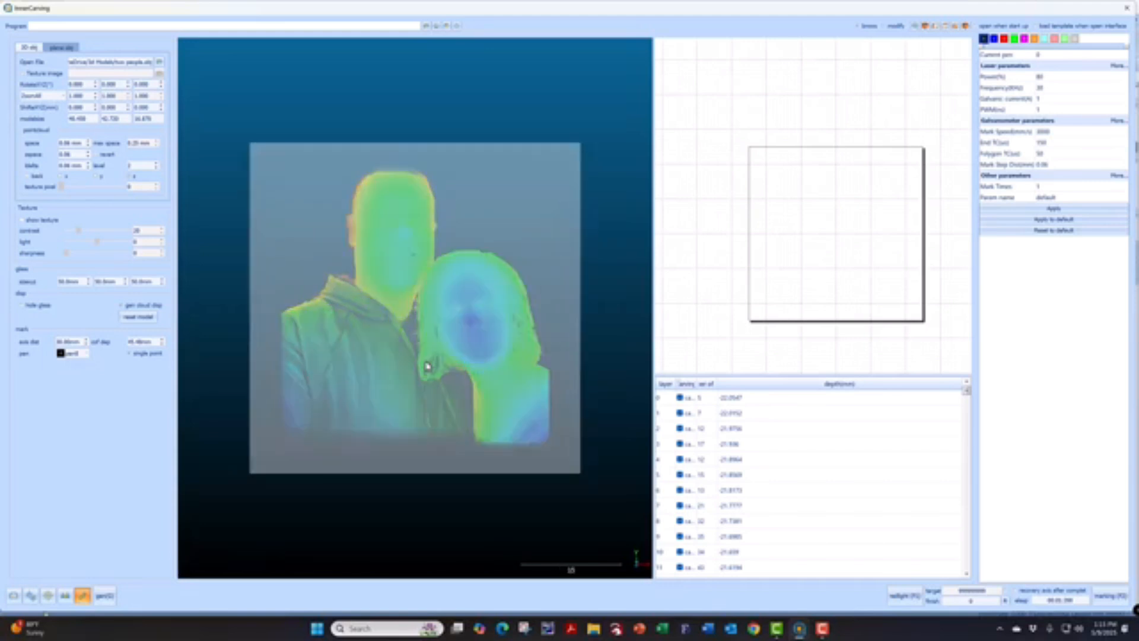
mouse_move(401, 360)
left_mouse_down()
mouse_move(453, 366)
mouse_move(485, 331)
mouse_move(468, 368)
mouse_move(397, 392)
mouse_move(323, 374)
mouse_move(310, 349)
mouse_move(321, 368)
mouse_move(412, 394)
mouse_move(402, 356)
mouse_move(391, 374)
left_mouse_up()
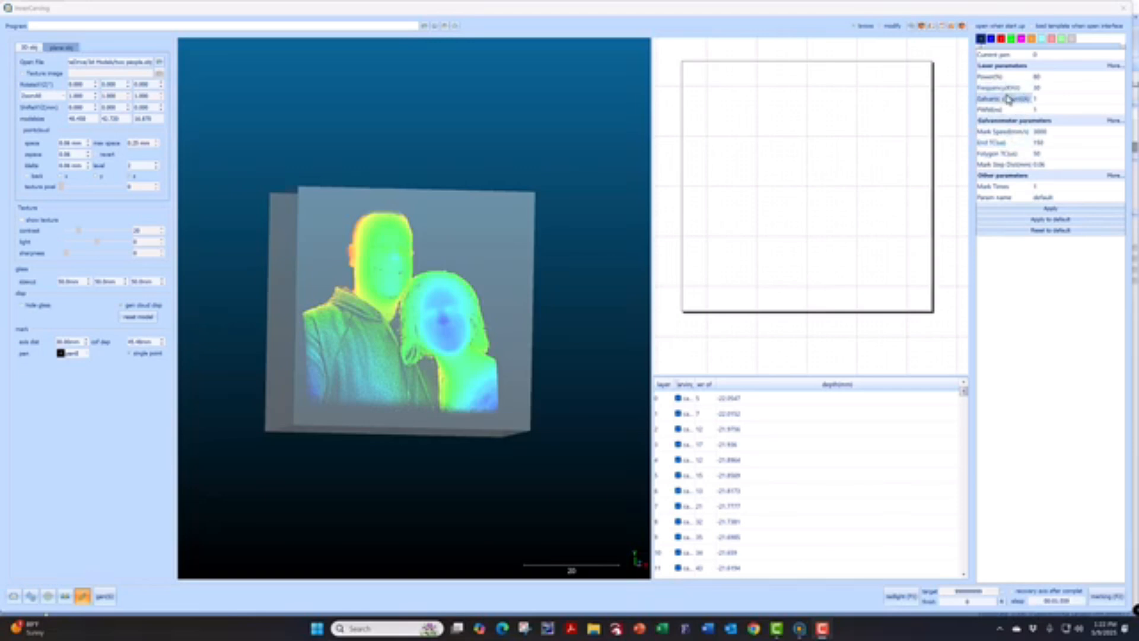
- Replace the Mark Speed value in the galvanometer parameters of pen 0
double_click(1041, 133)
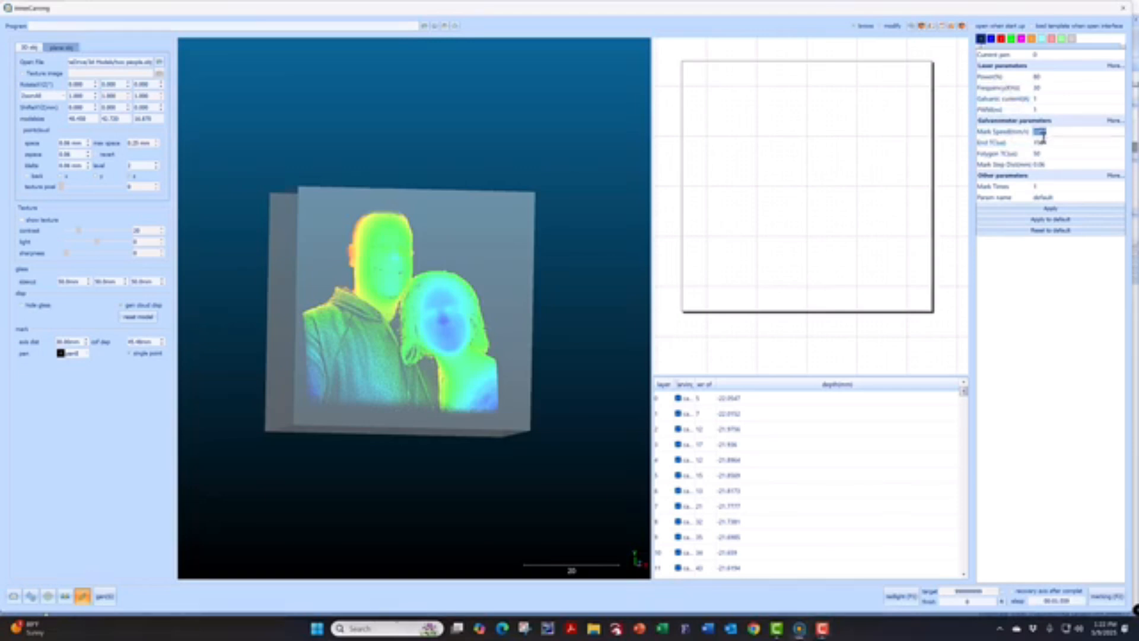
type("60")
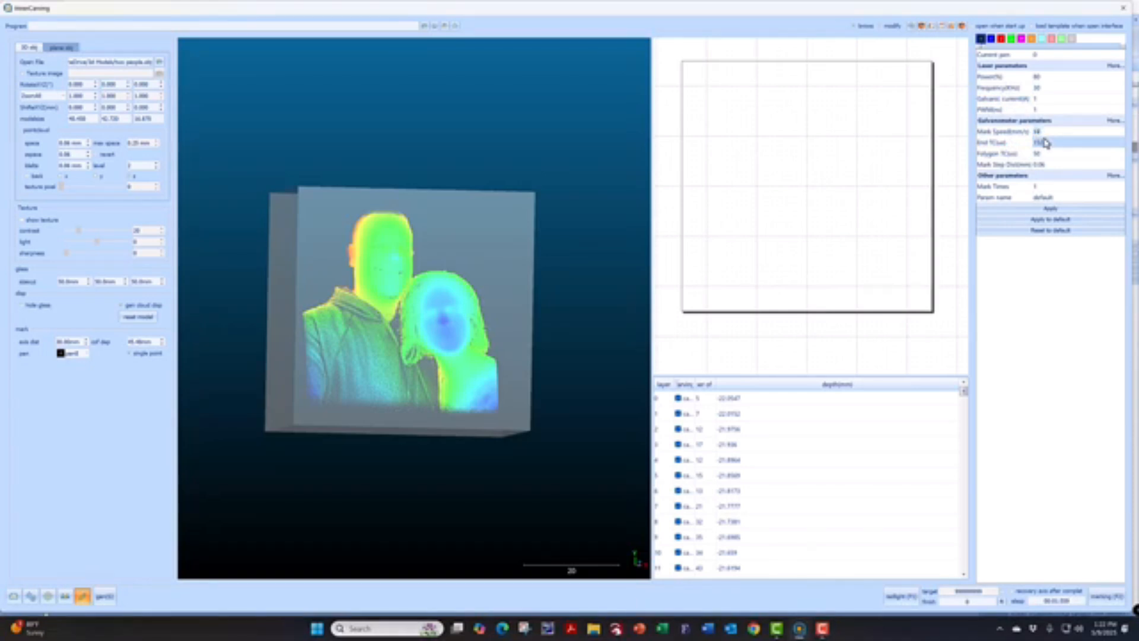